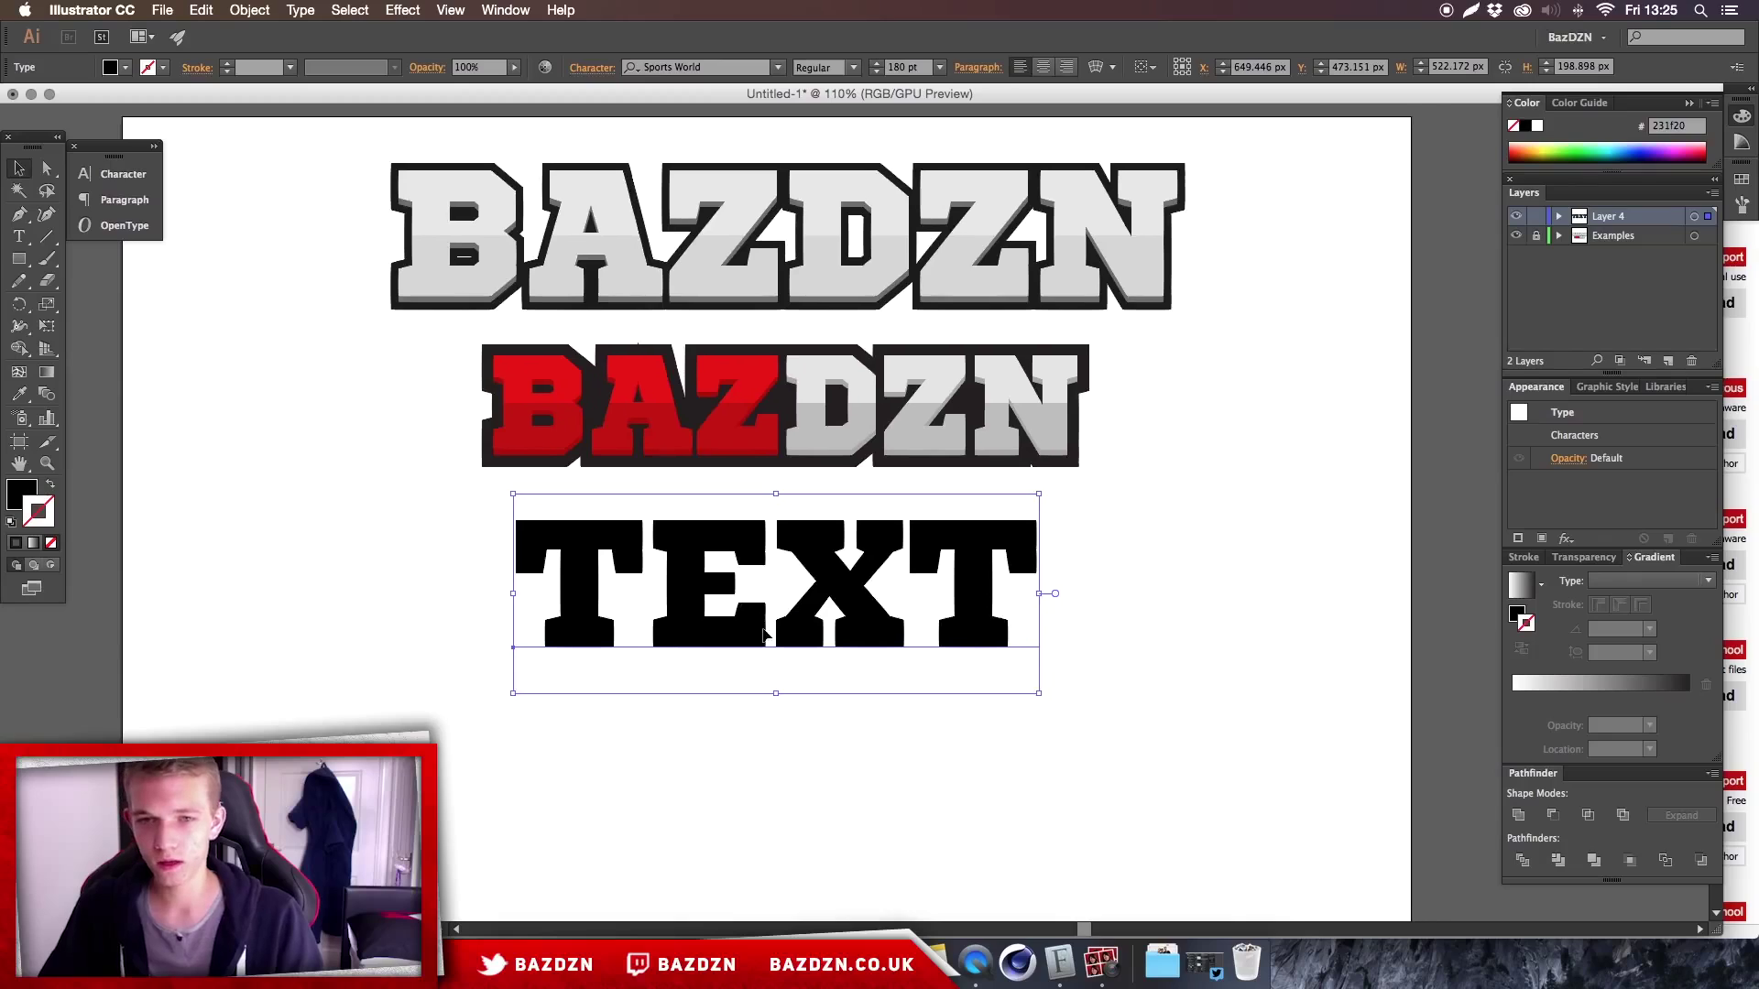
- Fill the word TEXT with light grey #e5e5e5
{"action": "double_click", "coordinate": [24, 495]}
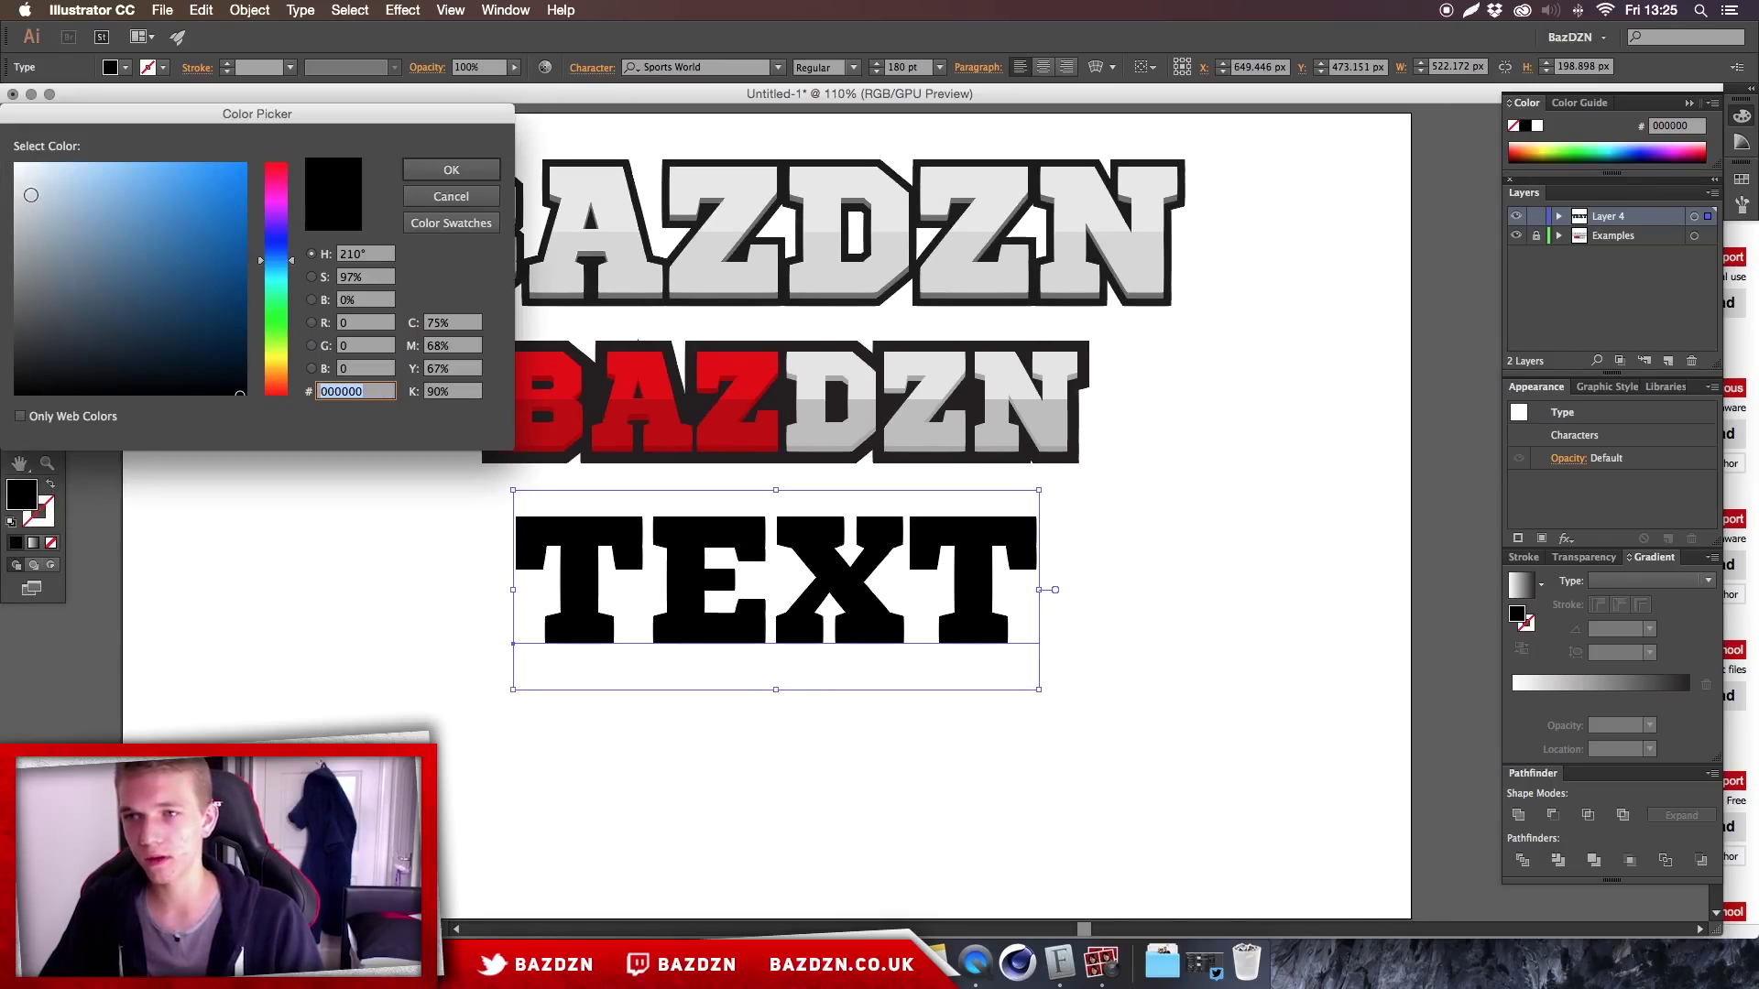
{"action": "left_click", "coordinate": [15, 181]}
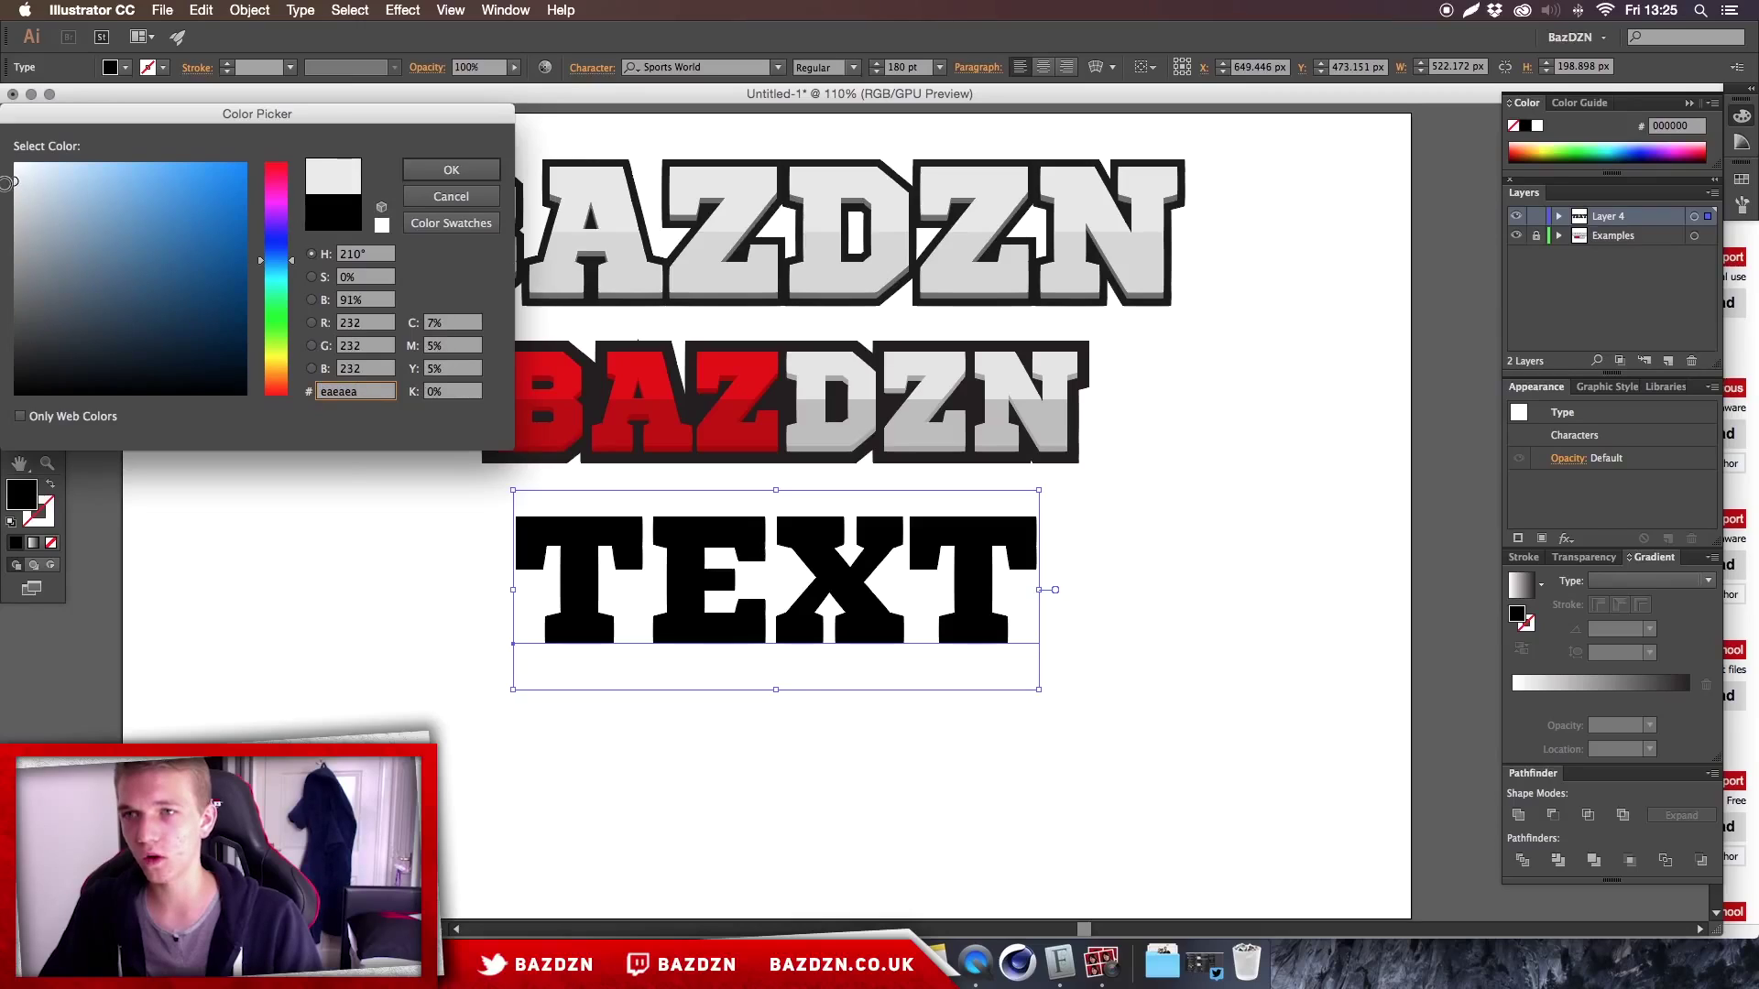
{"action": "left_click", "coordinate": [452, 170]}
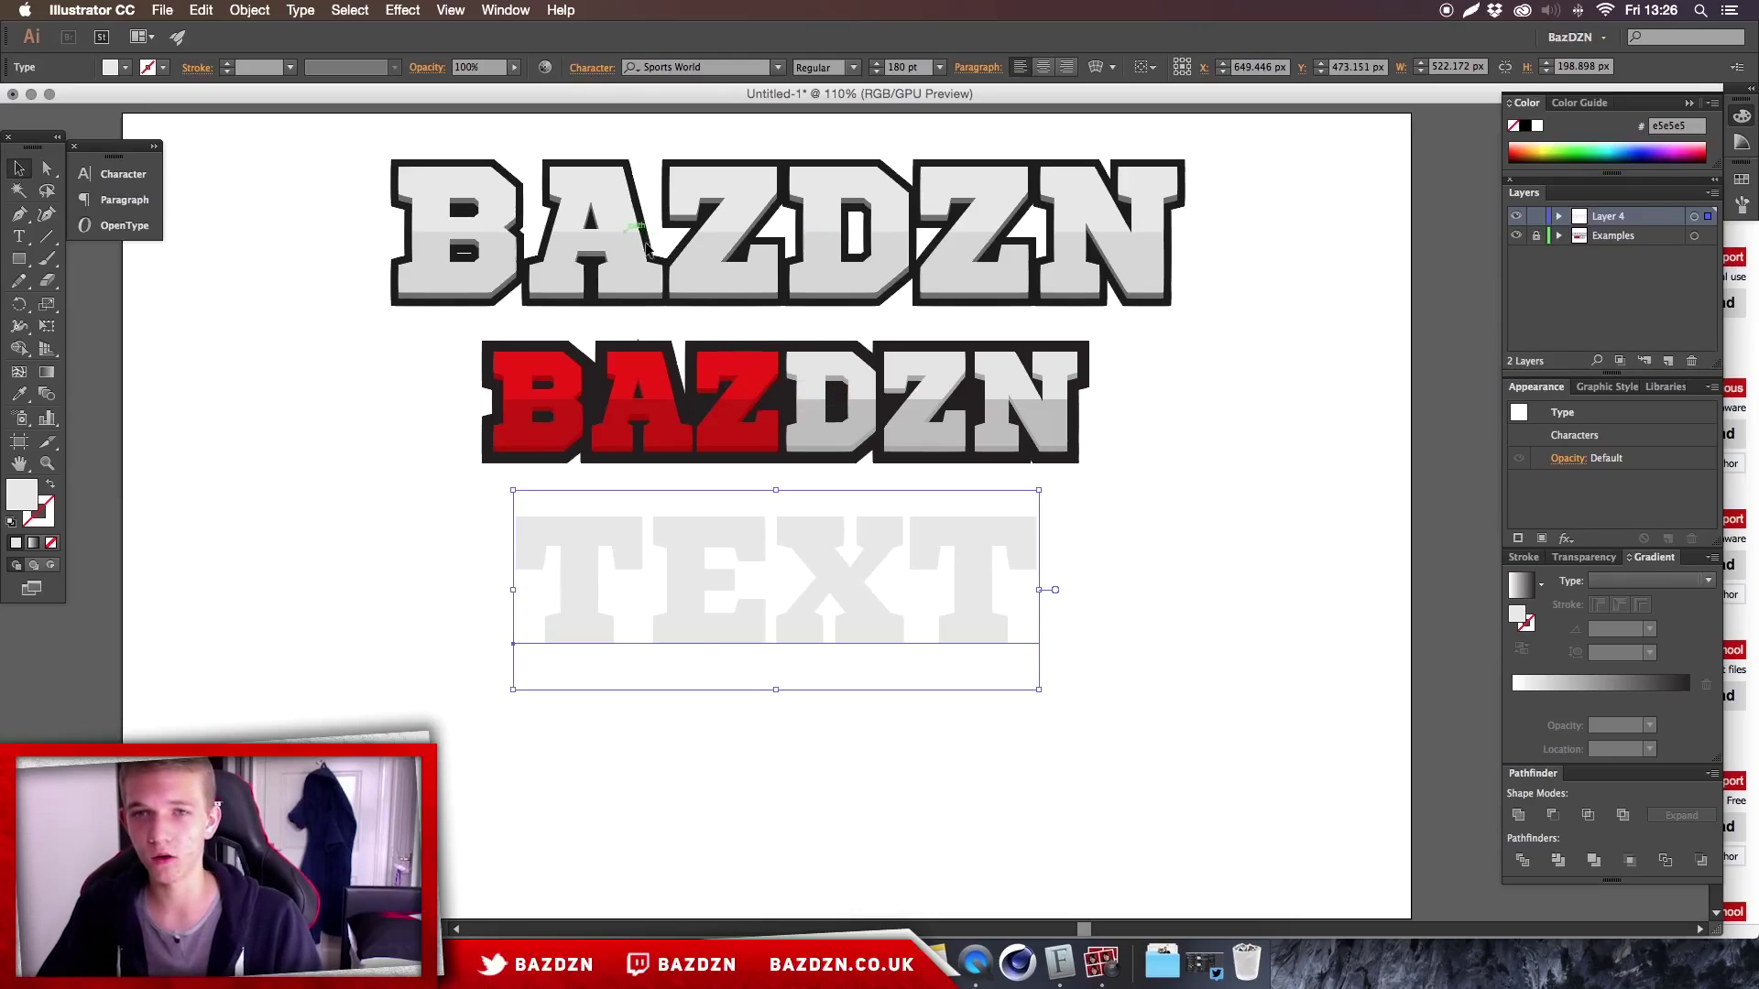
- Move TEXT slightly lower and convert the lettering to outlines
{"action": "left_click", "coordinate": [485, 553]}
{"action": "left_click_drag", "start_coordinate": [848, 577], "coordinate": [847, 588]}
{"action": "key", "text": "super+shift+o"}
{"action": "left_click", "coordinate": [1083, 613]}
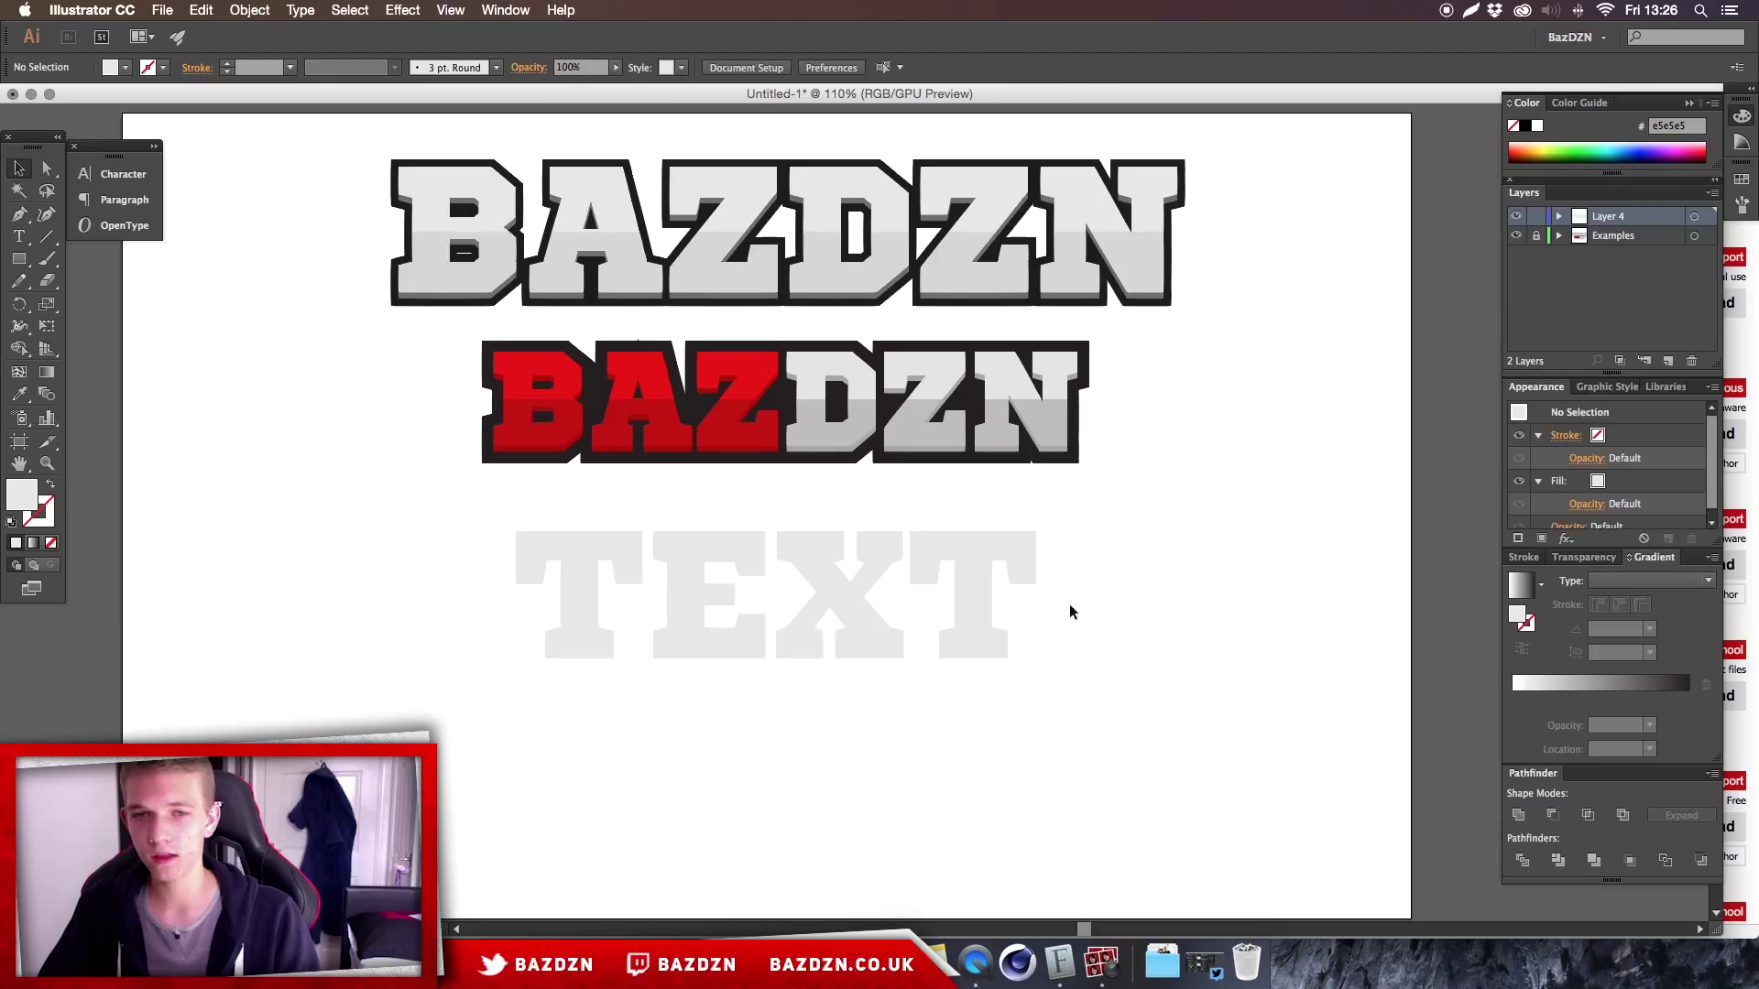
{"action": "left_click", "coordinate": [1028, 537]}
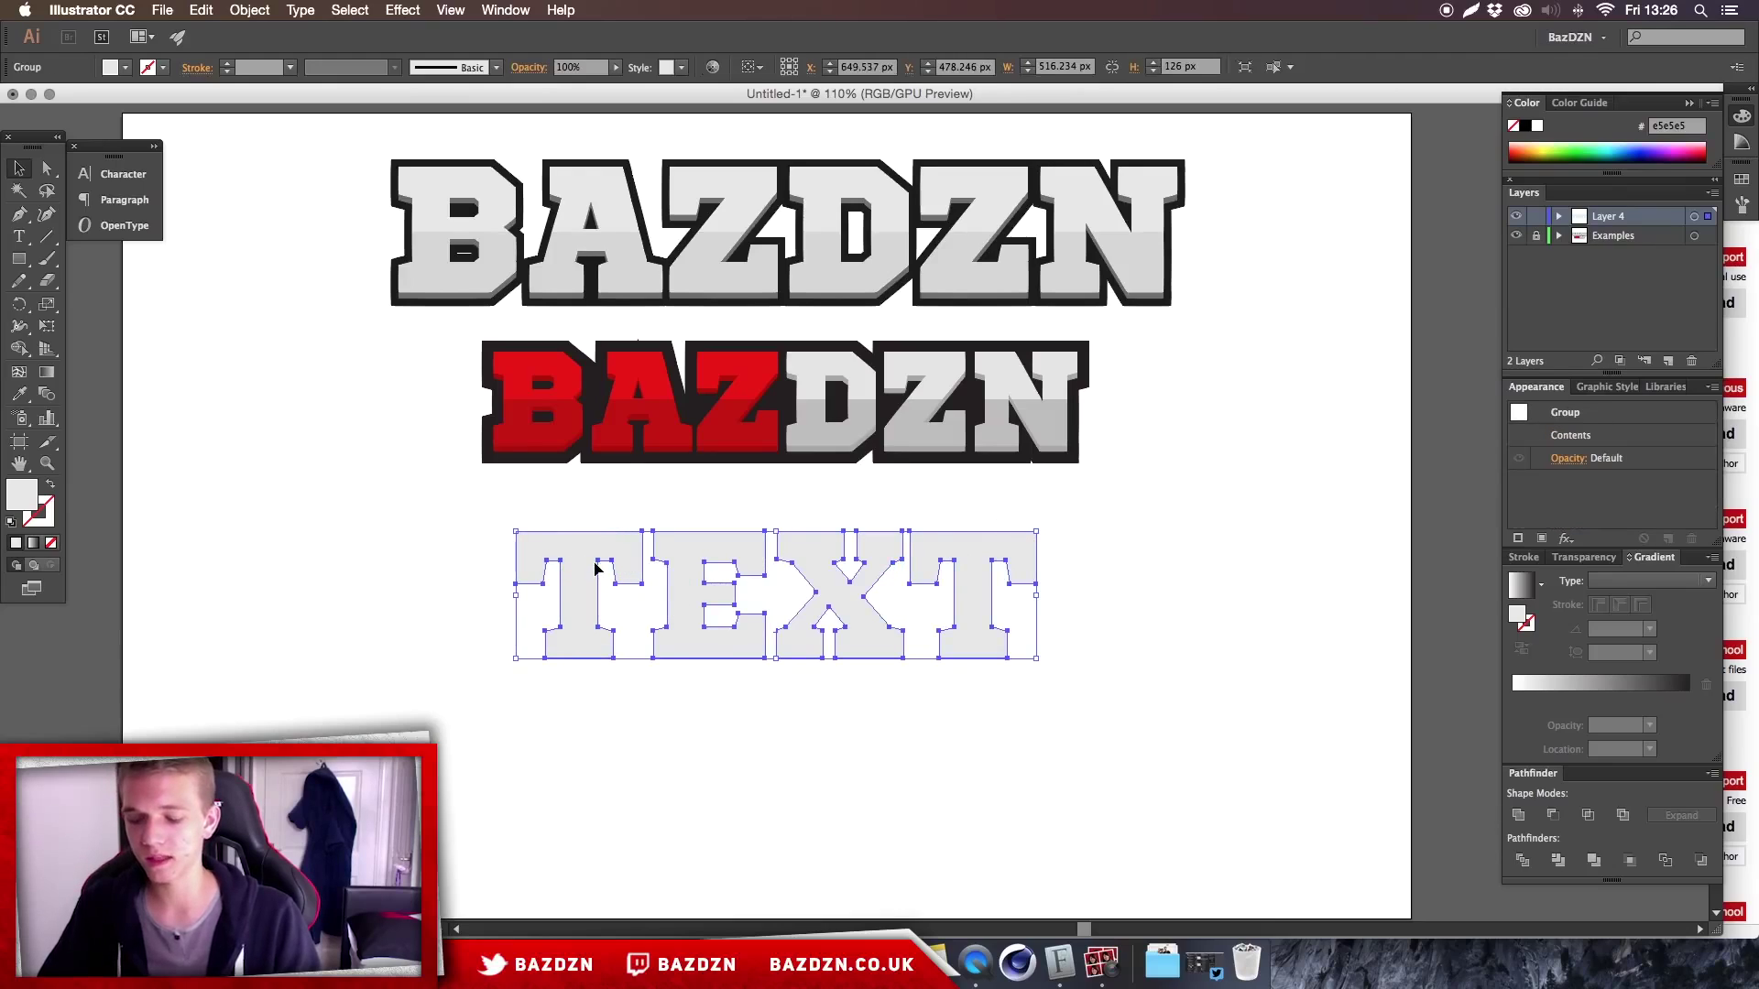
{"action": "key", "text": "a"}
{"action": "left_click_drag", "start_coordinate": [520, 584], "coordinate": [470, 580]}
{"action": "key", "text": "ctrl+z"}
{"action": "left_click", "coordinate": [516, 583]}
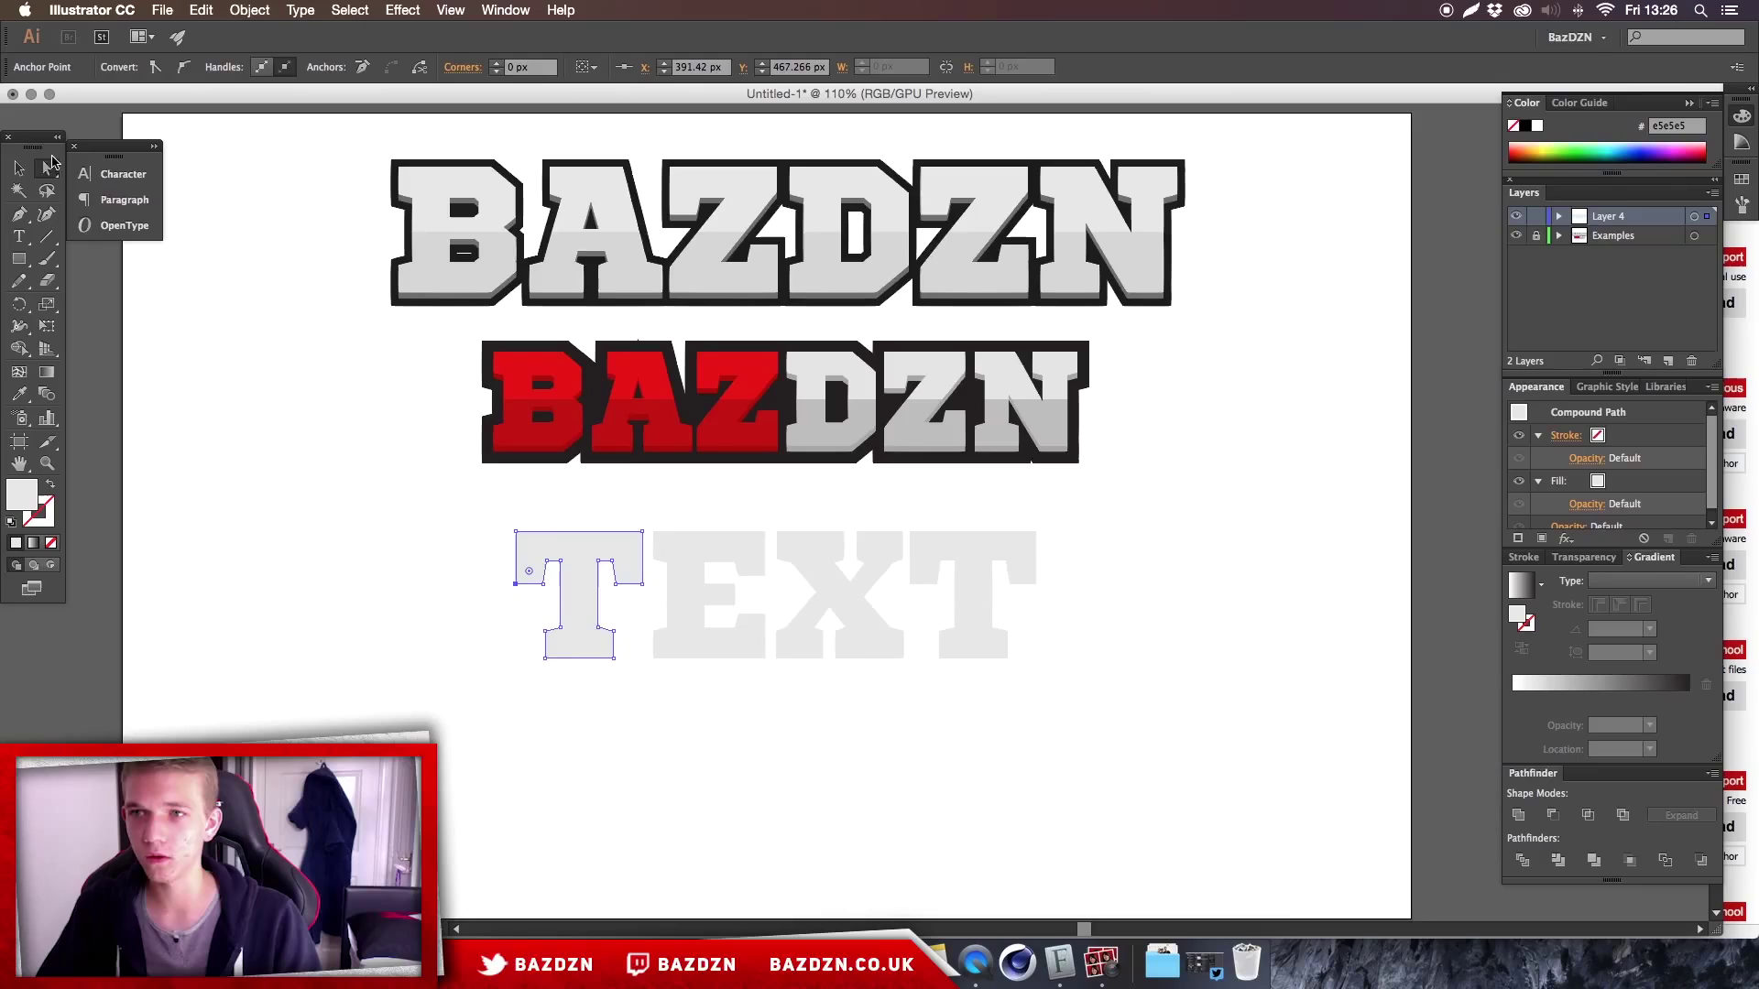
{"action": "key", "text": "v"}
{"action": "left_click", "coordinate": [1127, 635]}
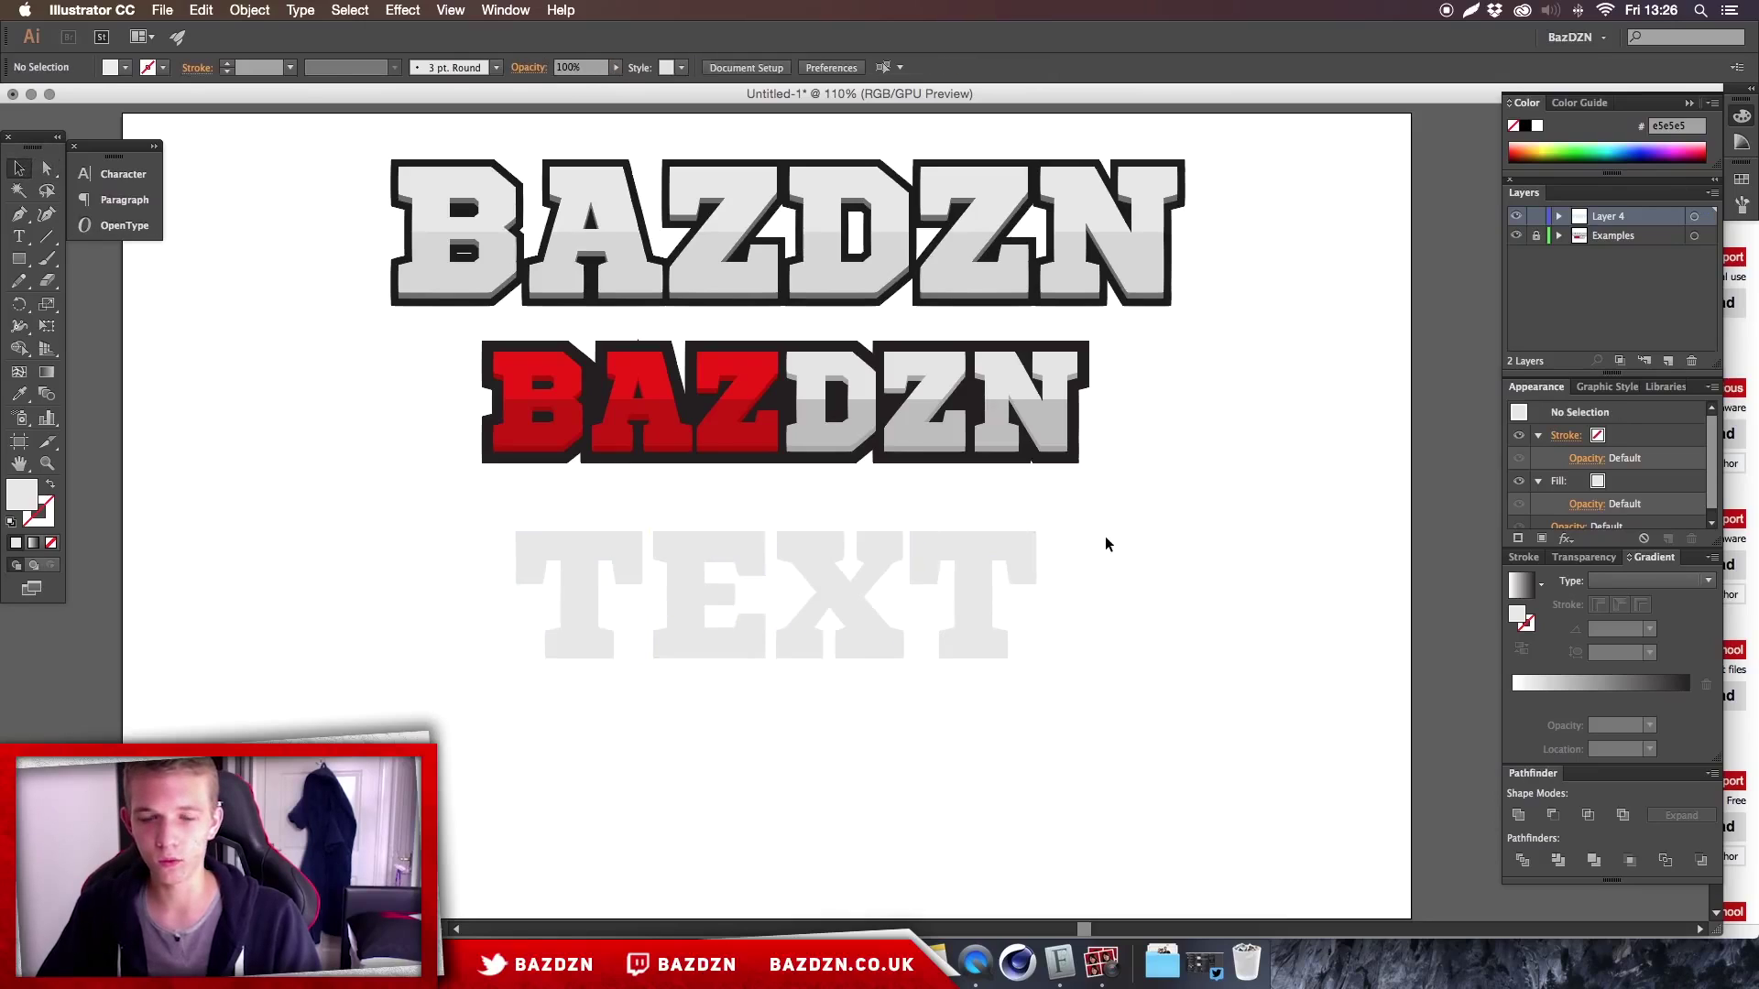
{"action": "left_click_drag", "start_coordinate": [1074, 542], "coordinate": [568, 618]}
{"action": "left_click", "coordinate": [1222, 612]}
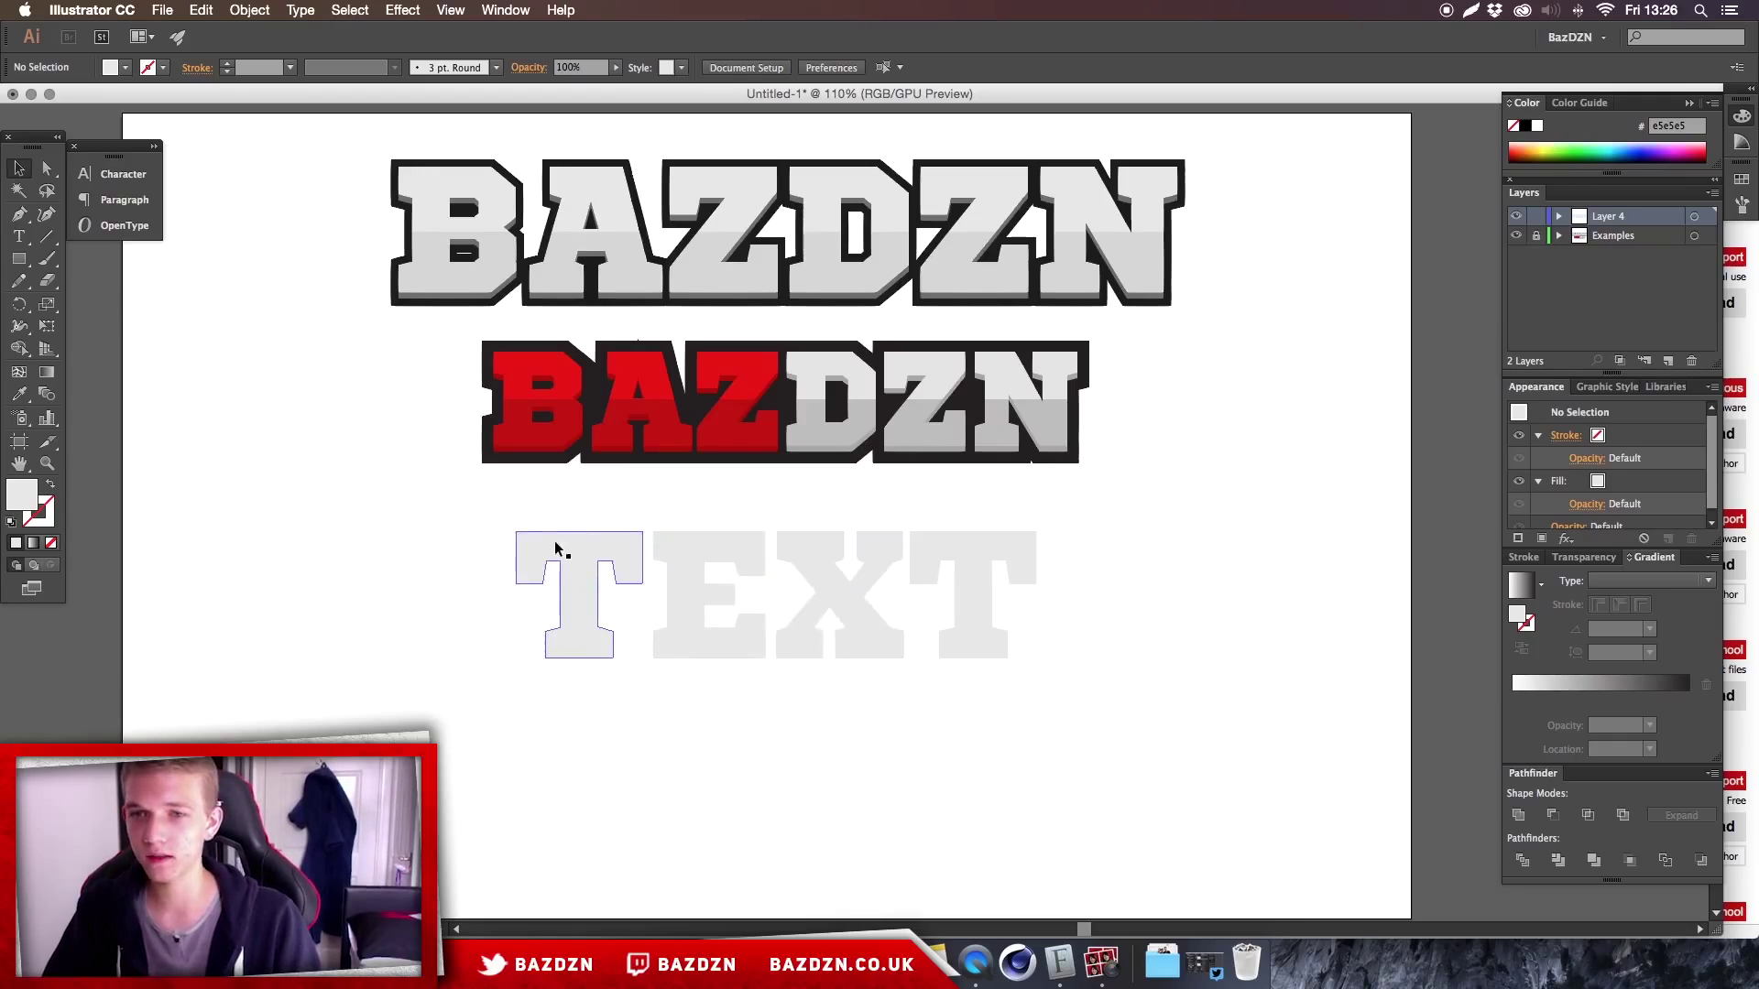
{"action": "double_click", "coordinate": [22, 495]}
- Draw a near-black #0a0a0a four-sided shape with a slanted left edge over TEXT's lower half
{"action": "left_click_drag", "start_coordinate": [16, 362], "coordinate": [4, 386]}
{"action": "key", "text": "Return"}
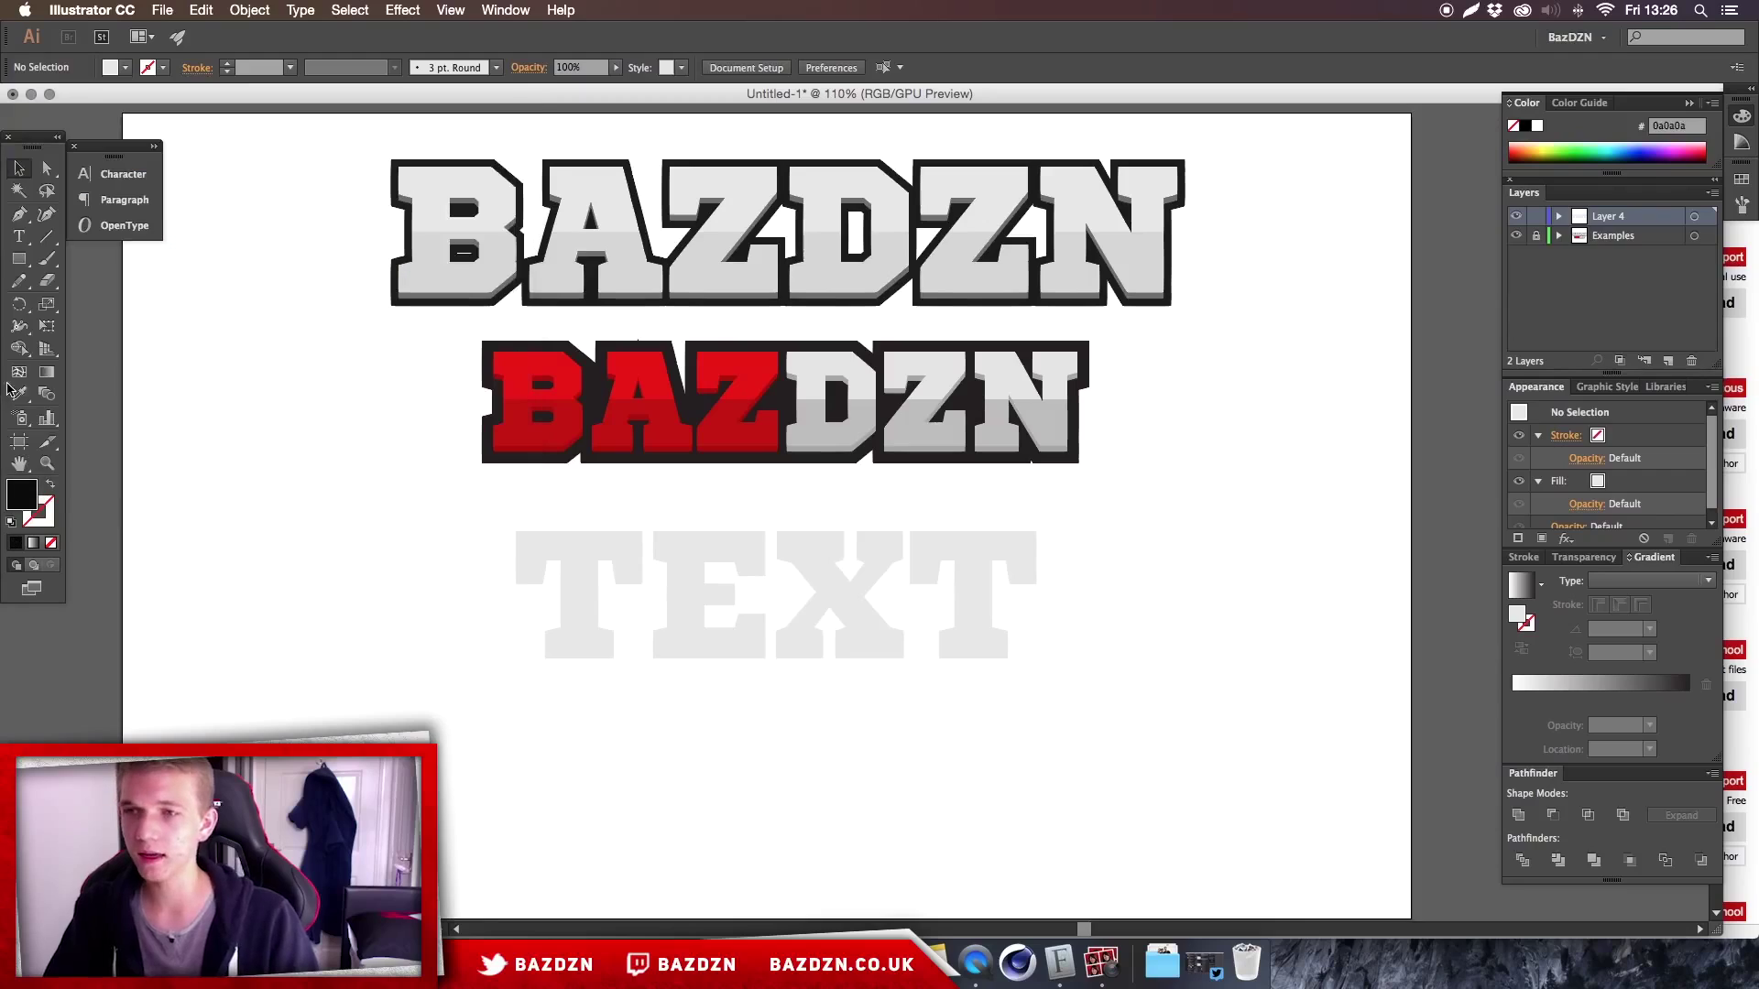
{"action": "key", "text": "p"}
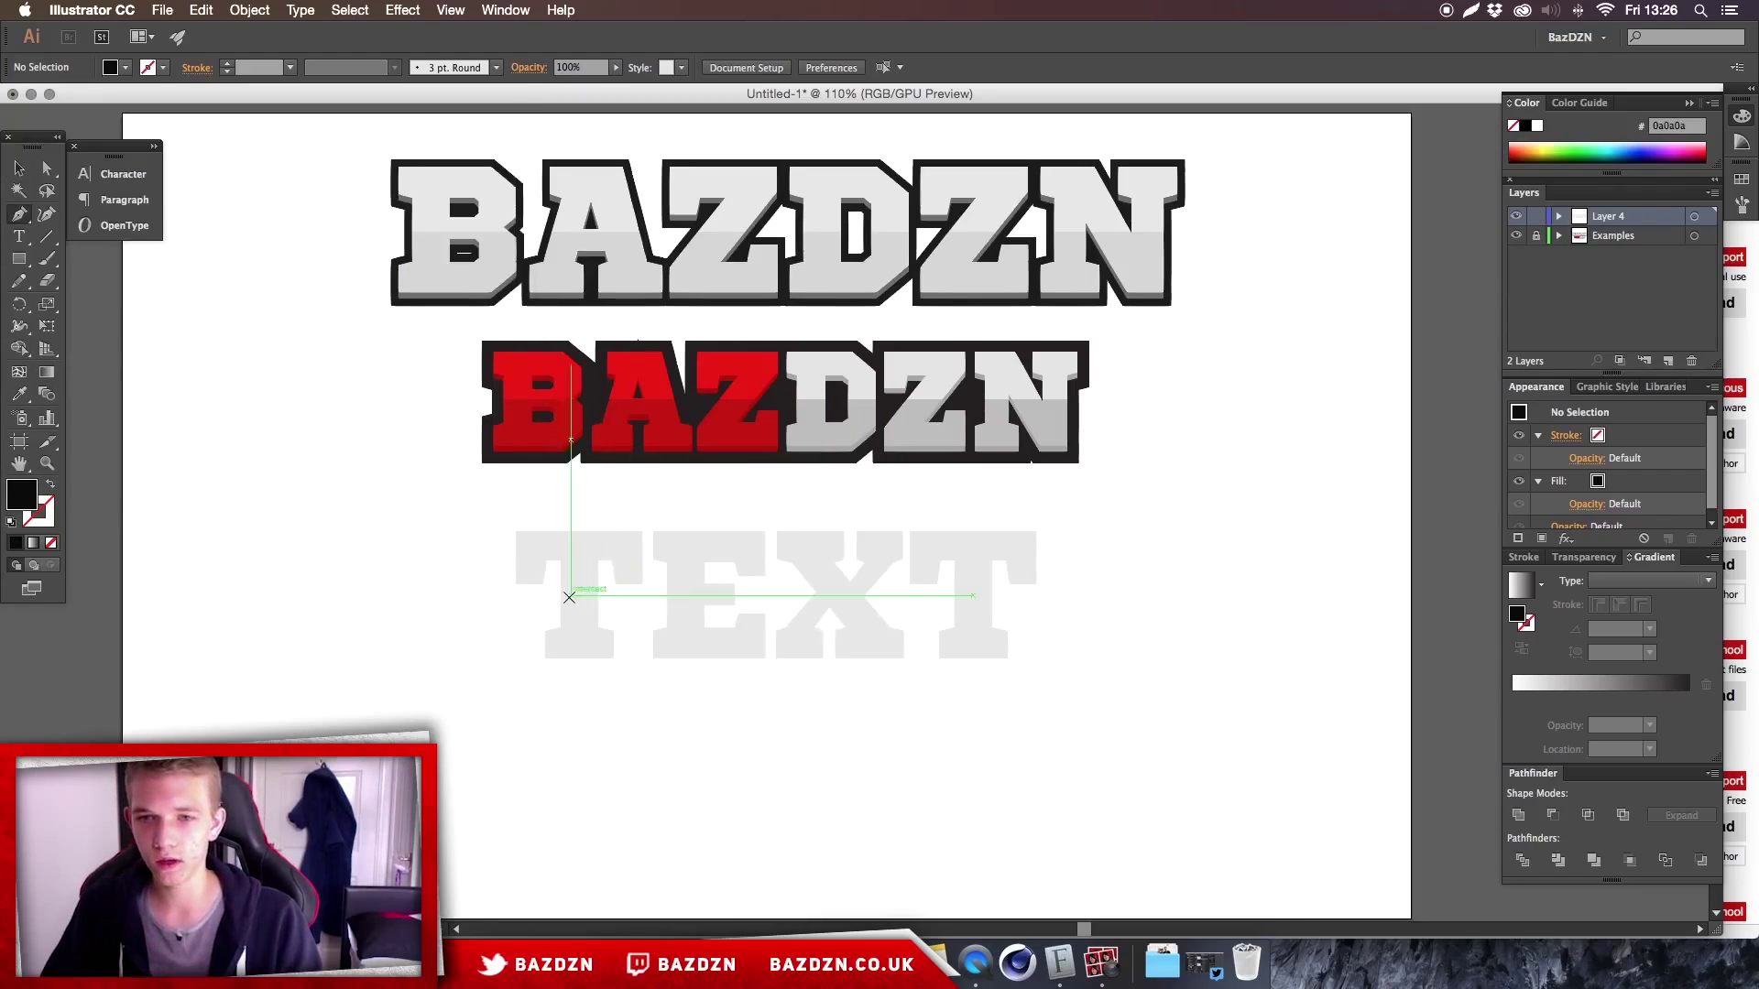
{"action": "left_click", "coordinate": [501, 595]}
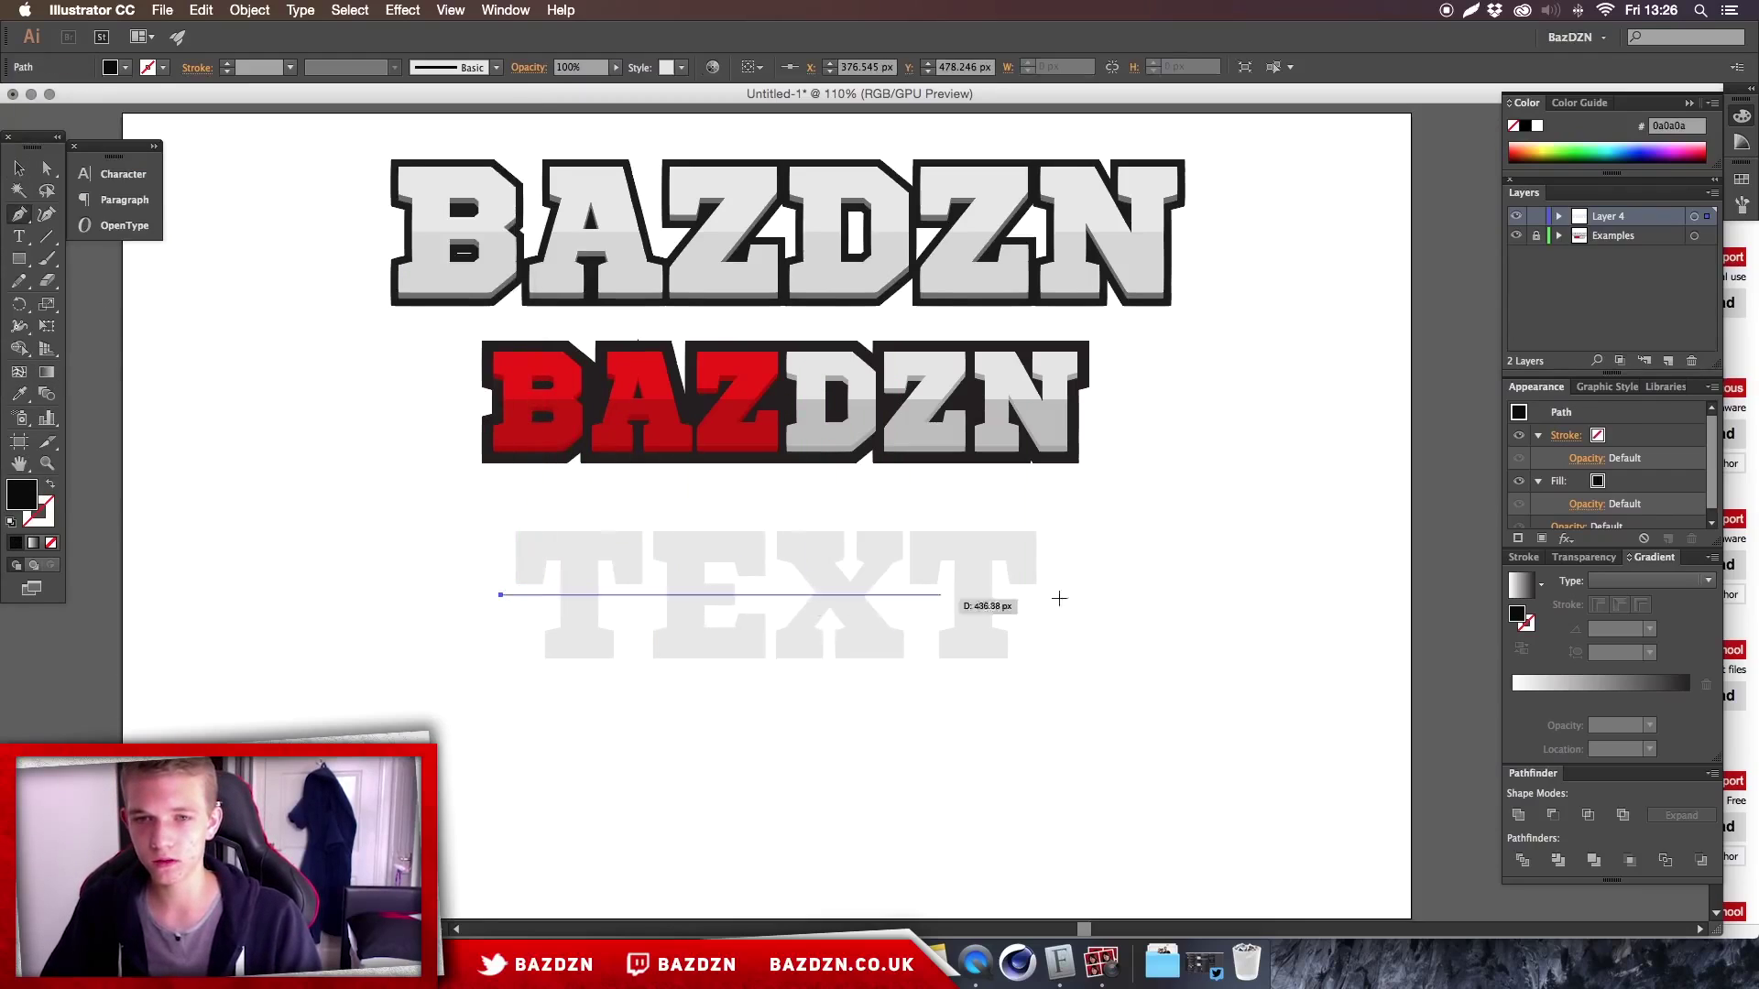
{"action": "left_click", "coordinate": [1052, 595]}
{"action": "left_click", "coordinate": [1053, 682]}
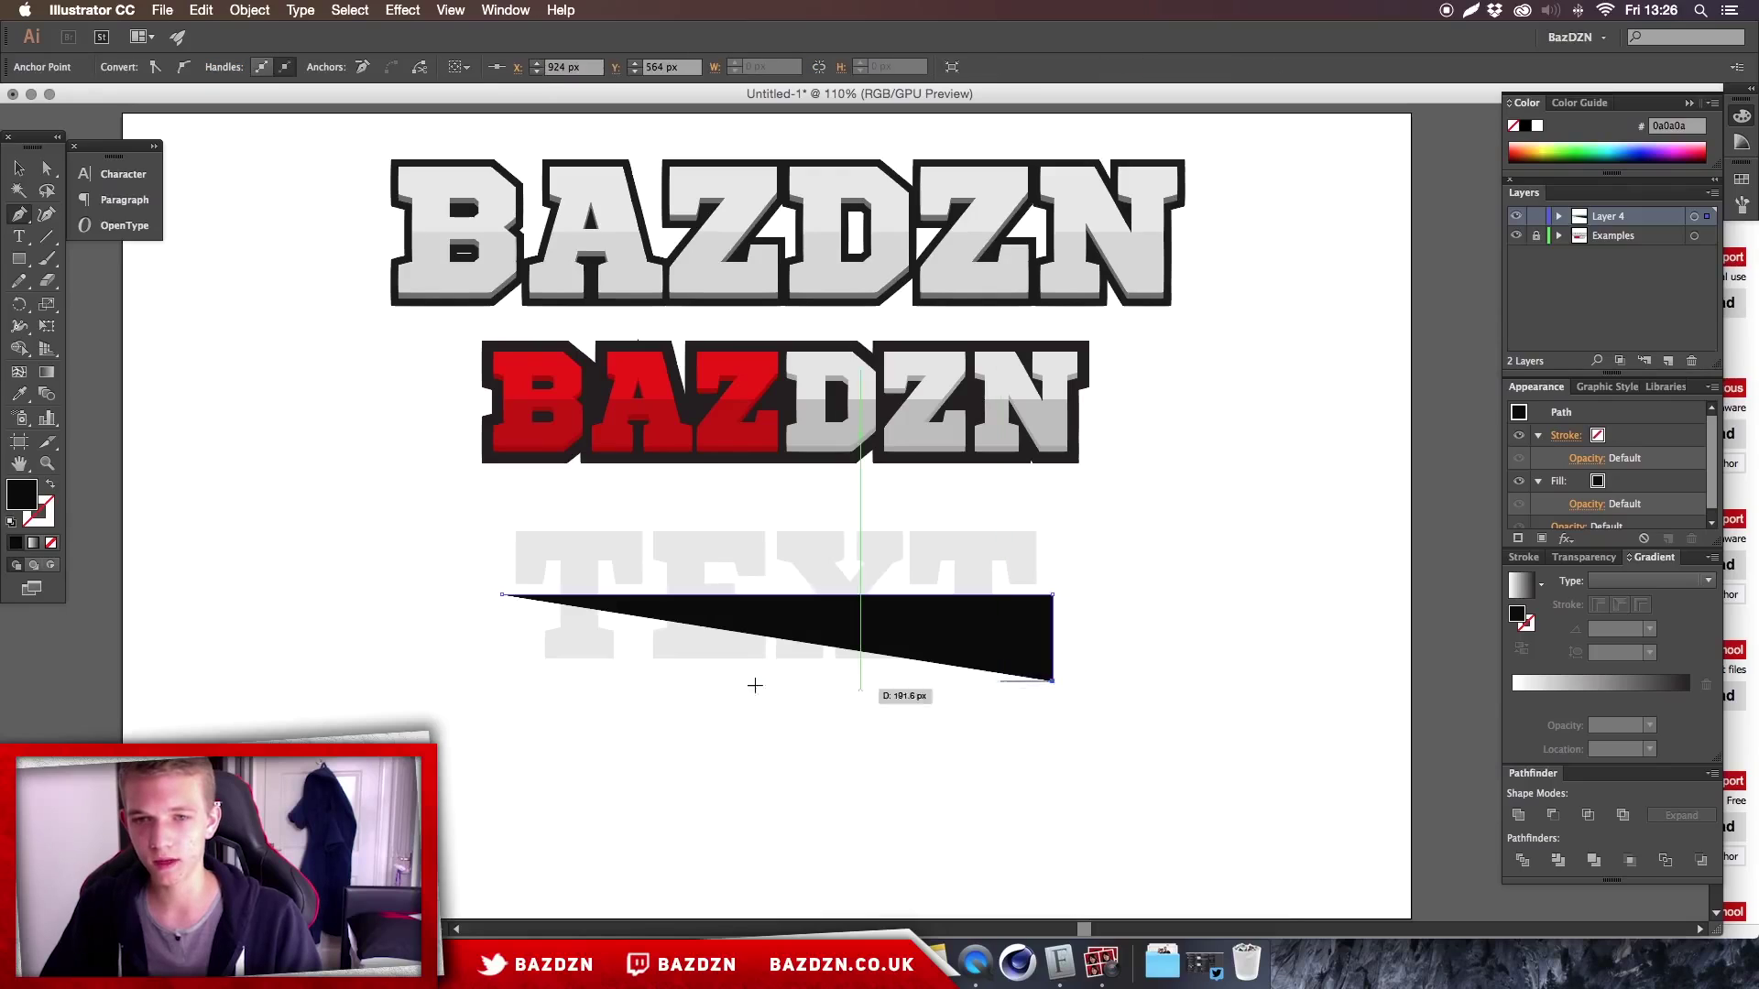
{"action": "left_click", "coordinate": [514, 680]}
{"action": "left_click", "coordinate": [503, 595]}
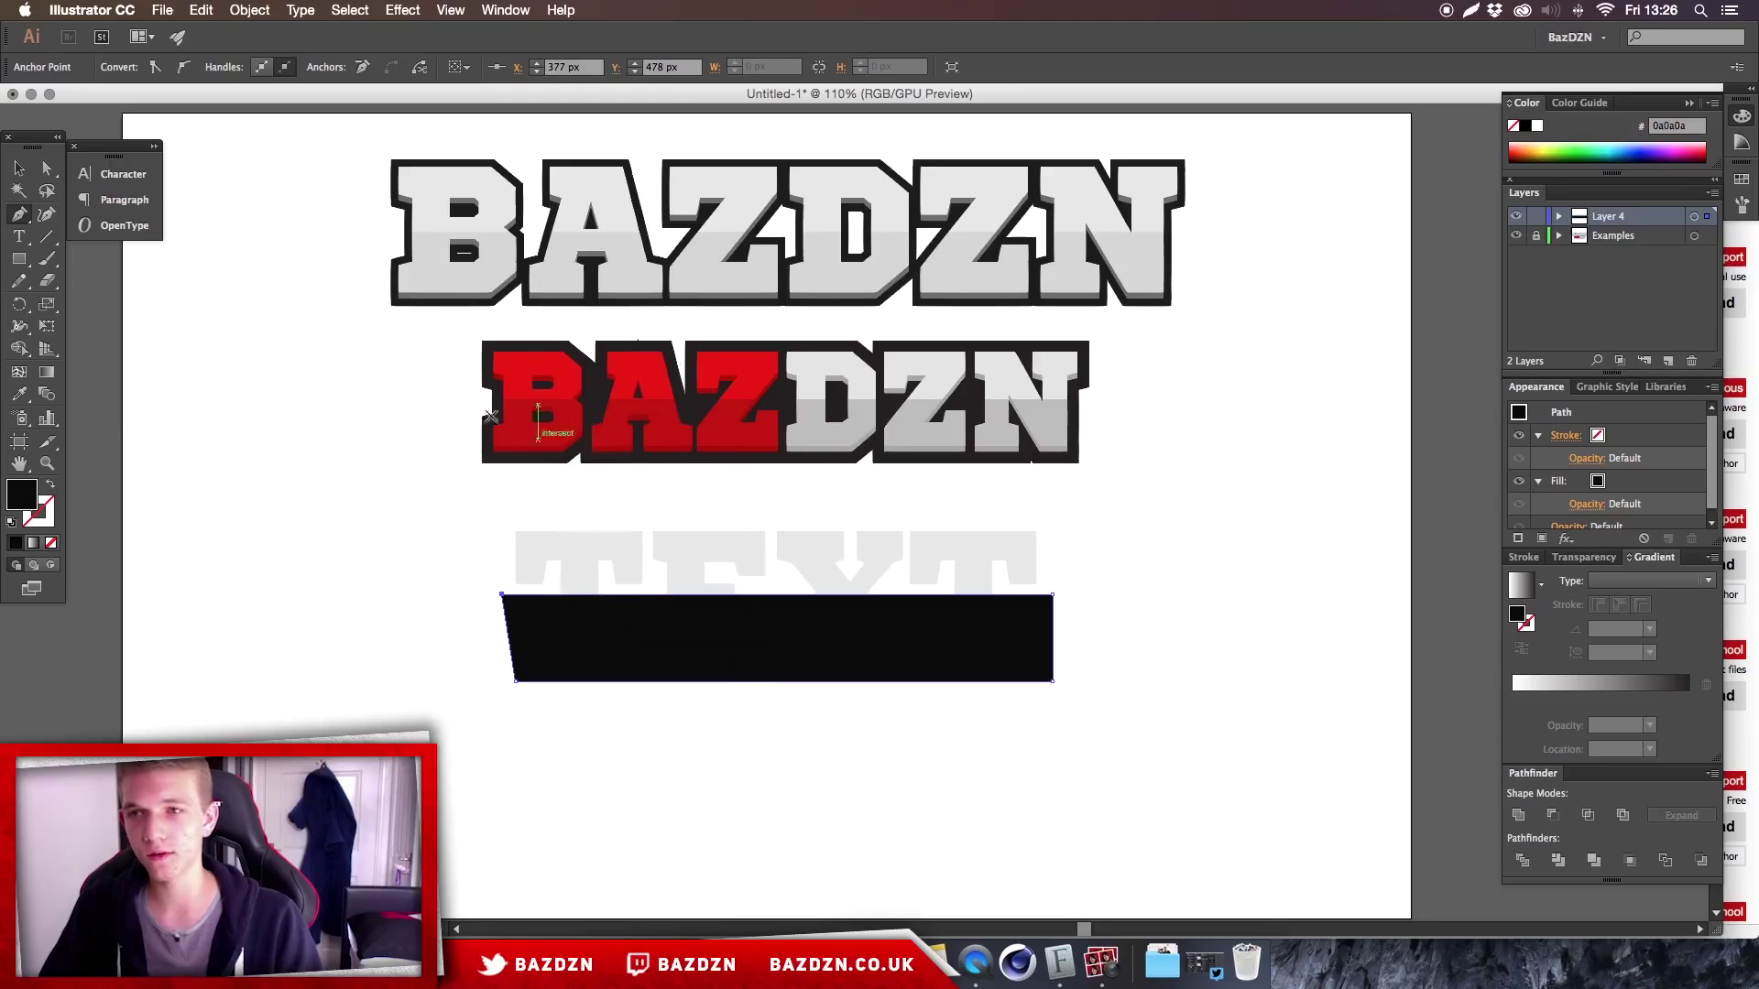
- Select the TEXT letters and the black shape together
{"action": "key", "text": "v"}
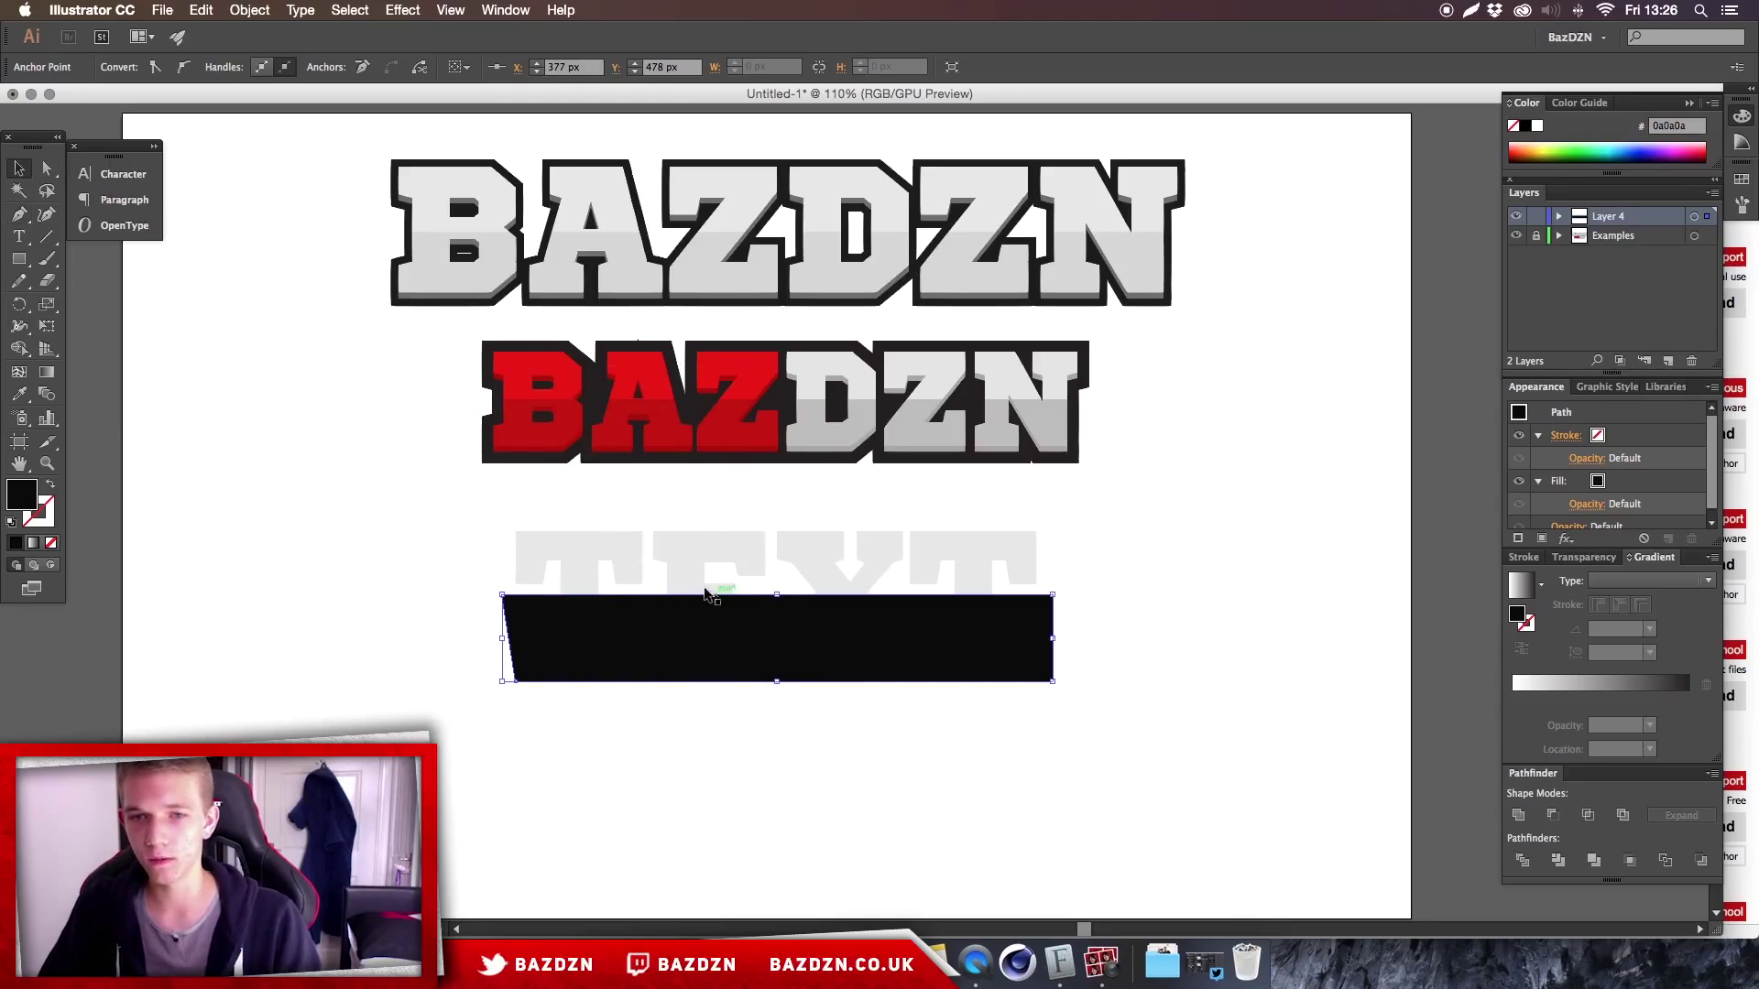
{"action": "left_click", "coordinate": [475, 546]}
{"action": "left_click_drag", "start_coordinate": [495, 538], "coordinate": [807, 687]}
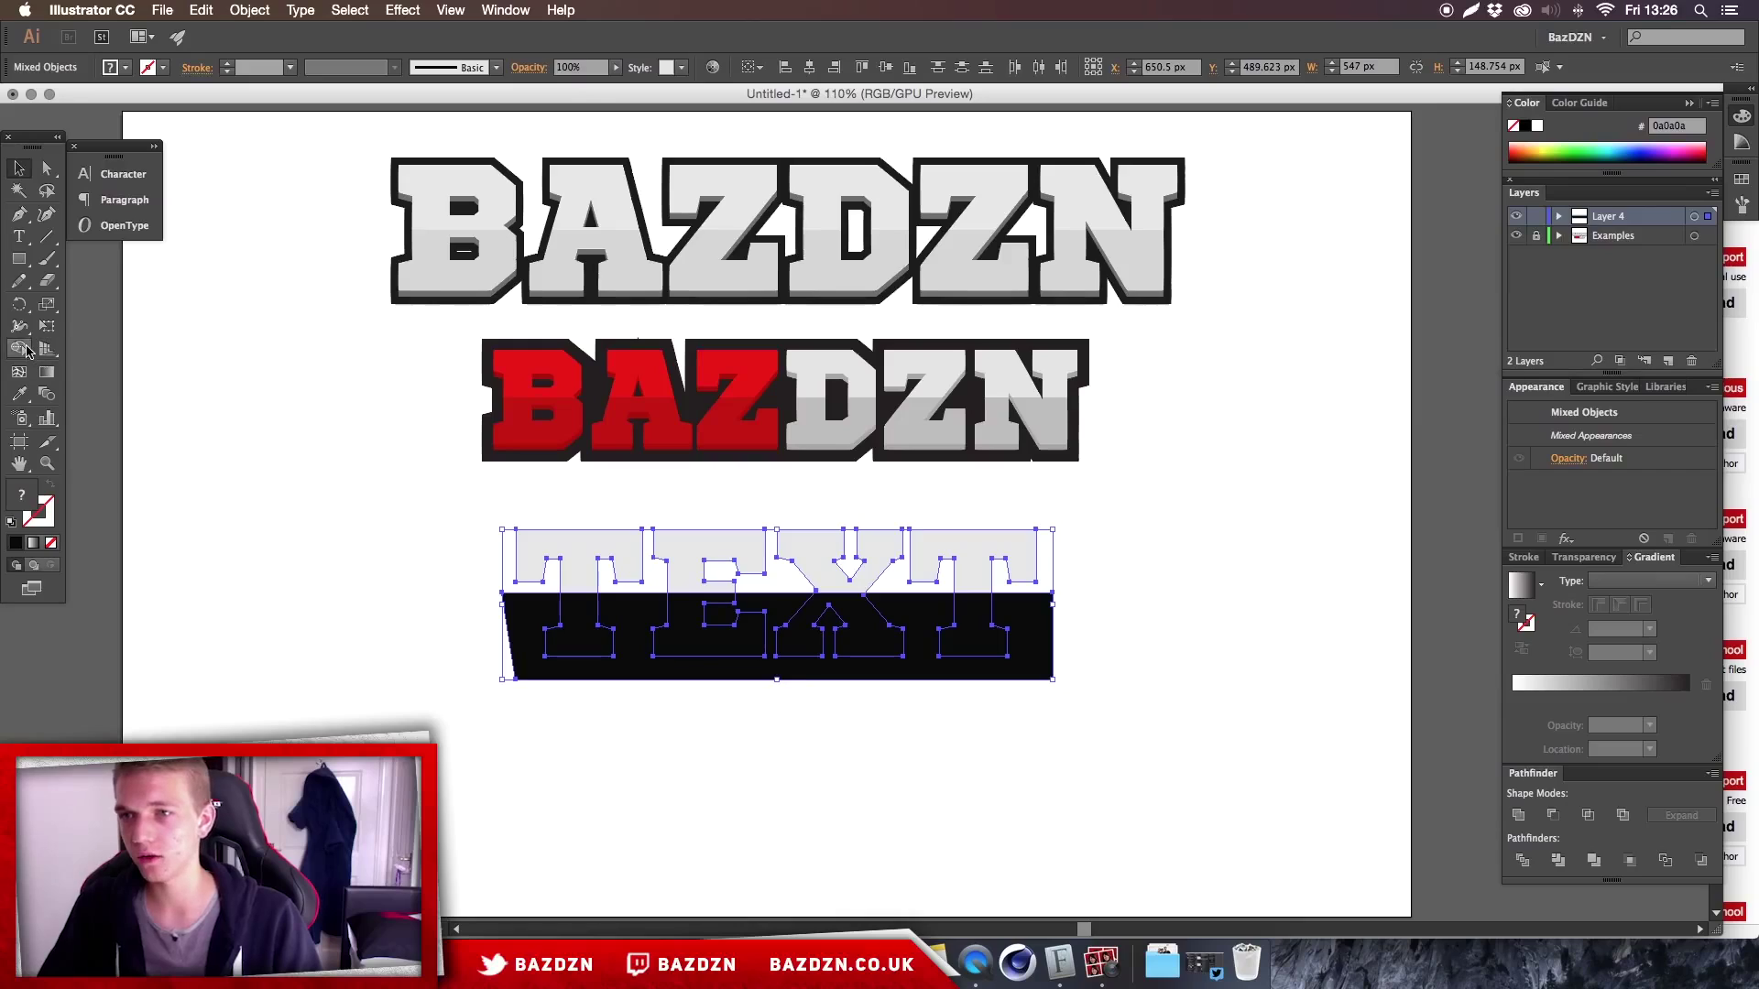
- Delete the black area outside the letters with the Shape Builder tool
{"action": "left_click", "coordinate": [19, 348]}
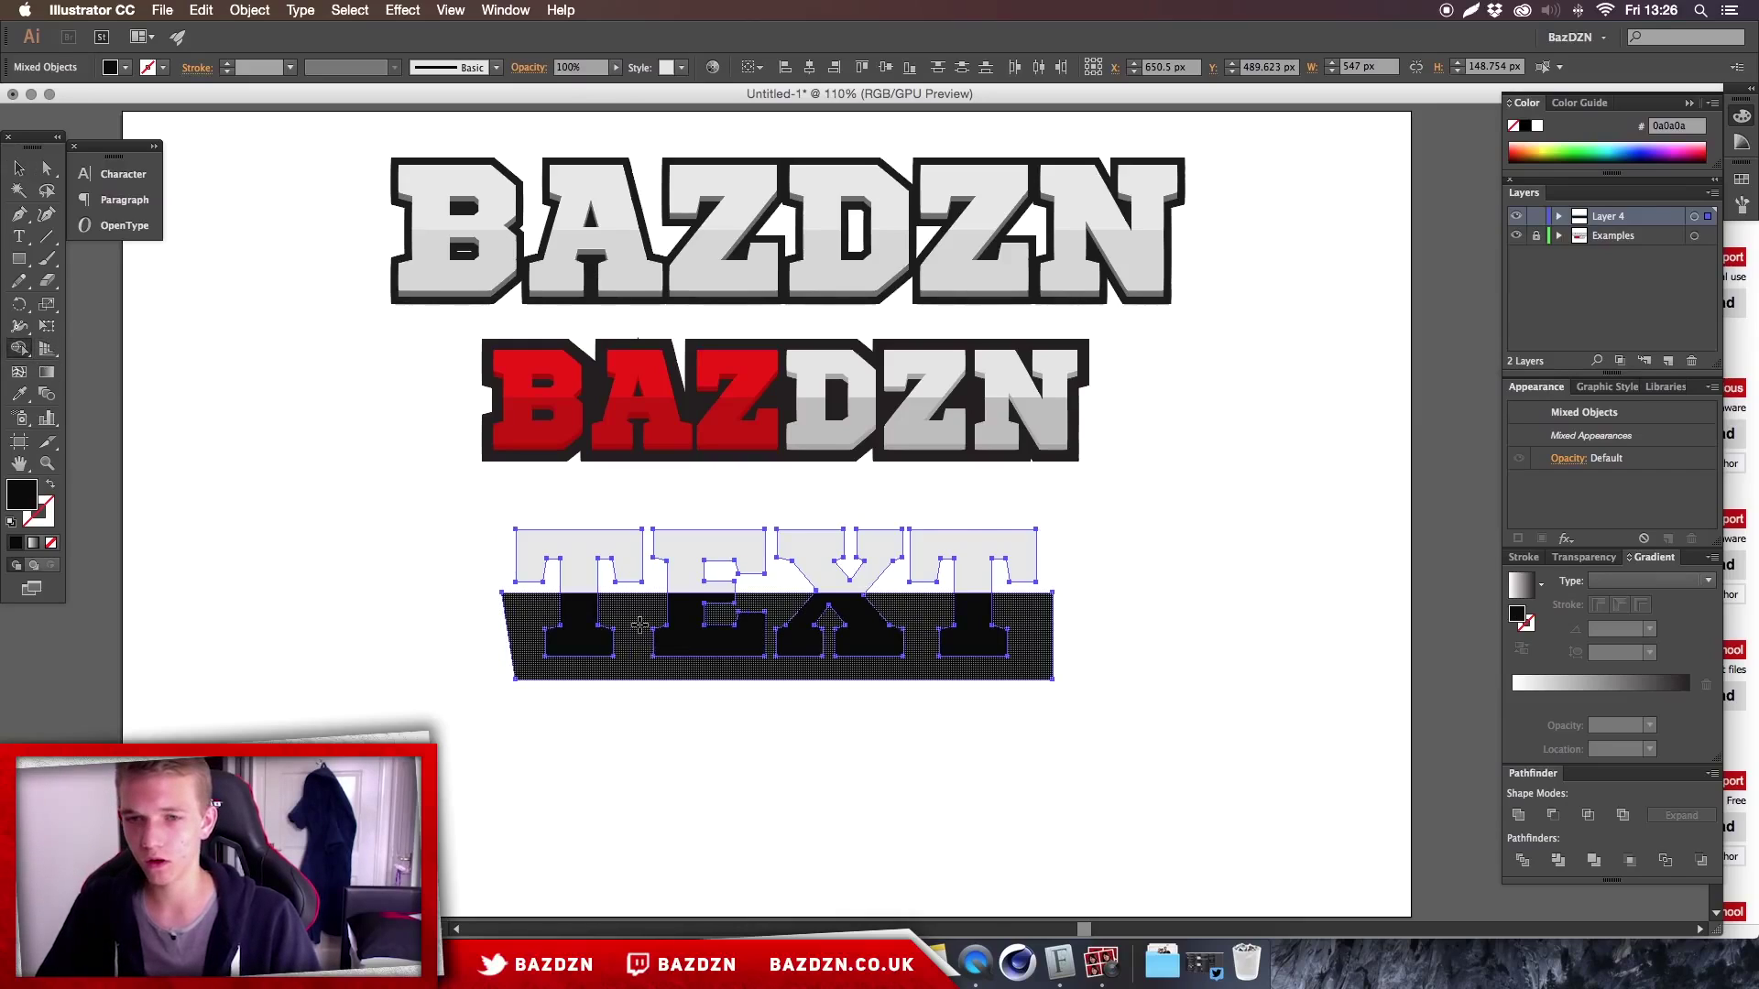
{"action": "left_click", "coordinate": [637, 623], "text": "alt"}
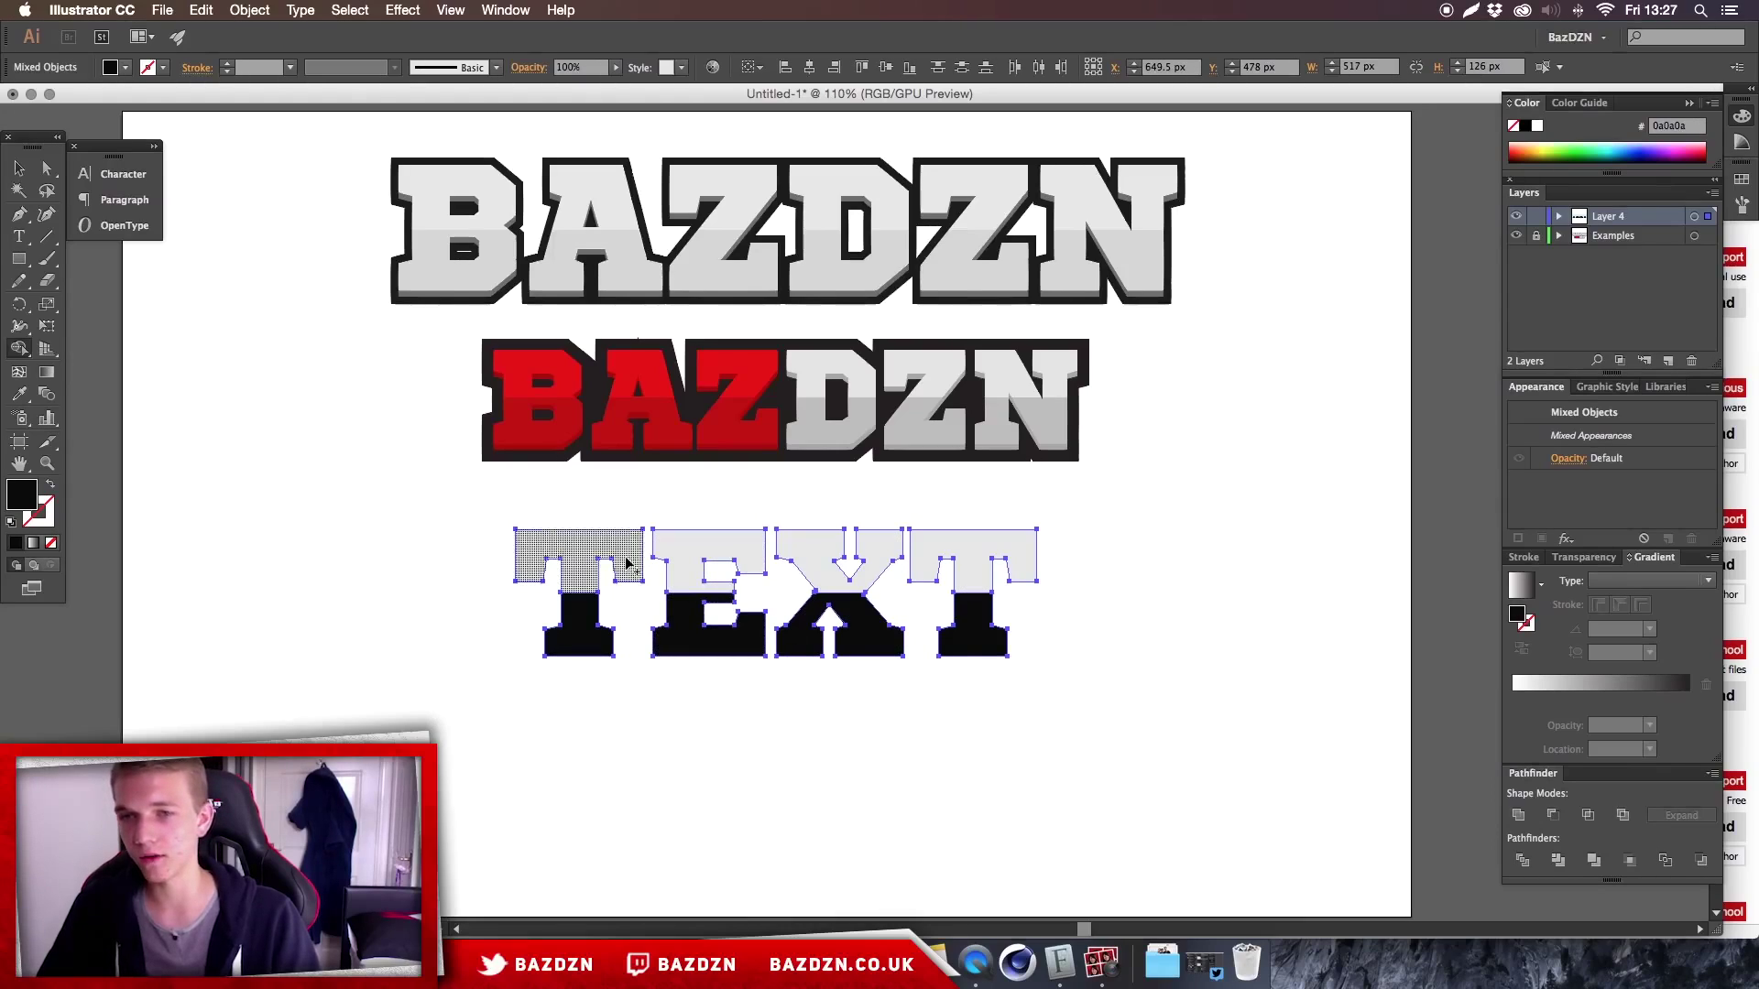
{"action": "left_click", "coordinate": [18, 169]}
{"action": "left_click", "coordinate": [474, 645]}
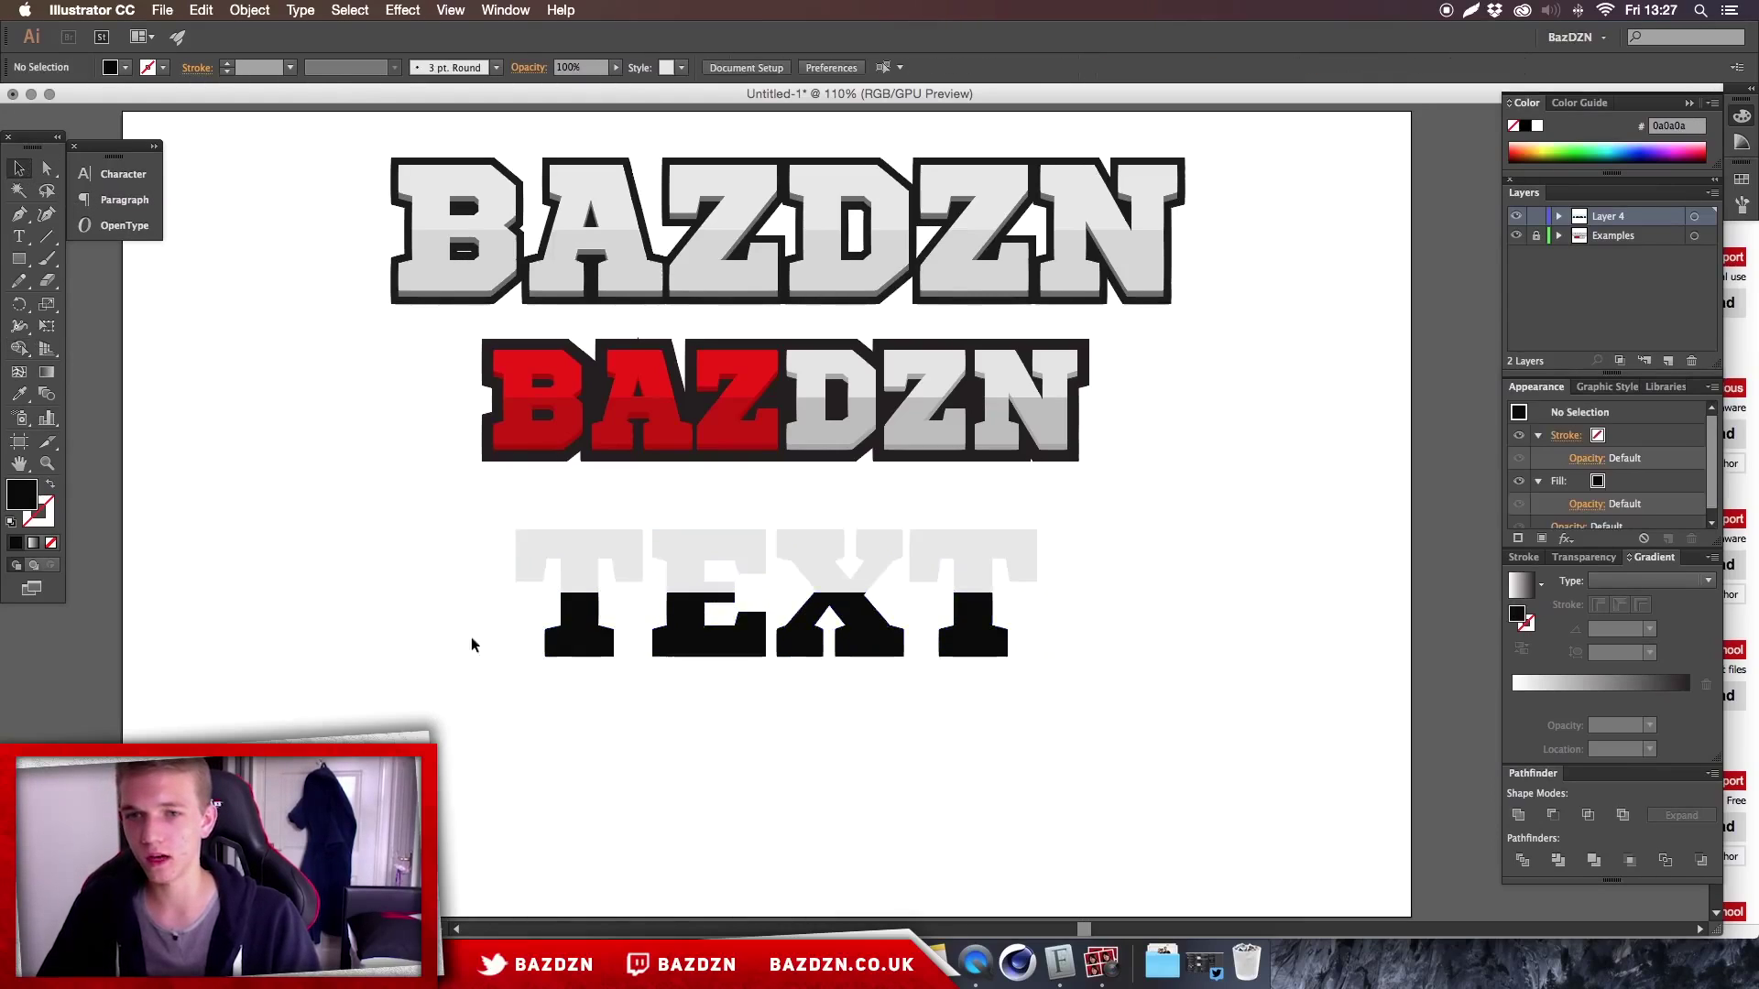
- Check the black lower pieces of T, E, X and T, then zoom in
{"action": "left_click", "coordinate": [579, 632]}
{"action": "left_click", "coordinate": [708, 632]}
{"action": "left_click", "coordinate": [852, 642]}
{"action": "left_click", "coordinate": [962, 632]}
{"action": "left_click", "coordinate": [1099, 641]}
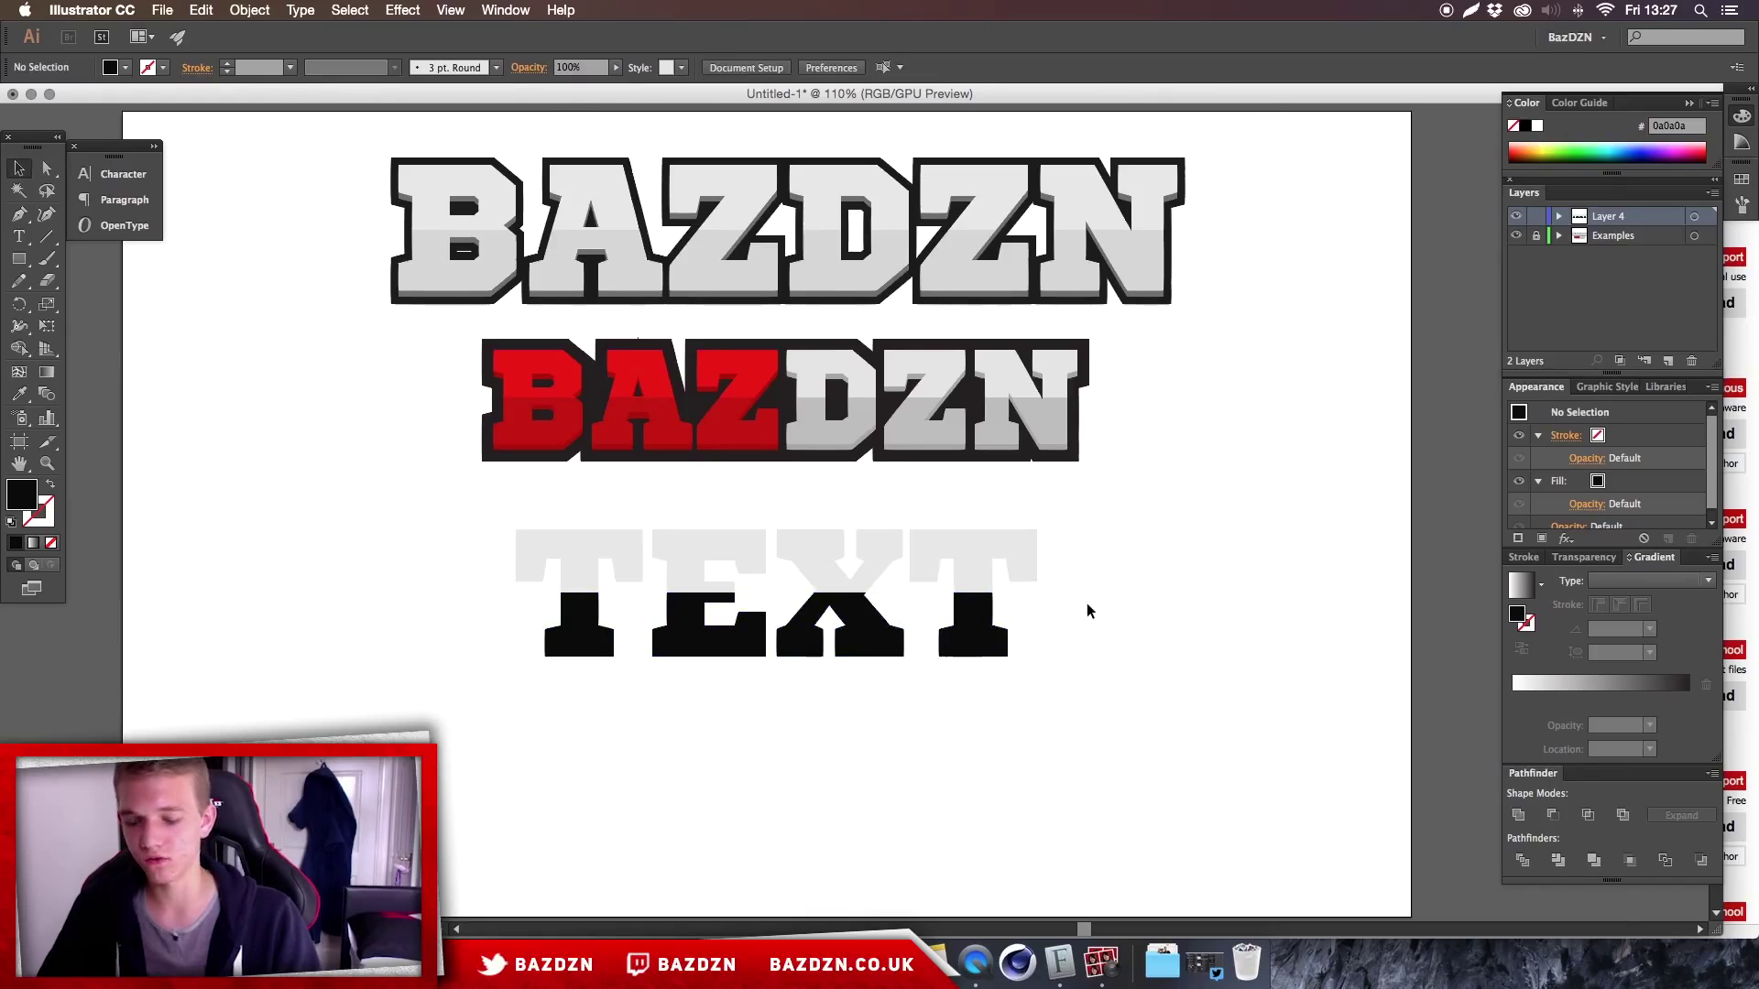
{"action": "key", "text": "super+plus"}
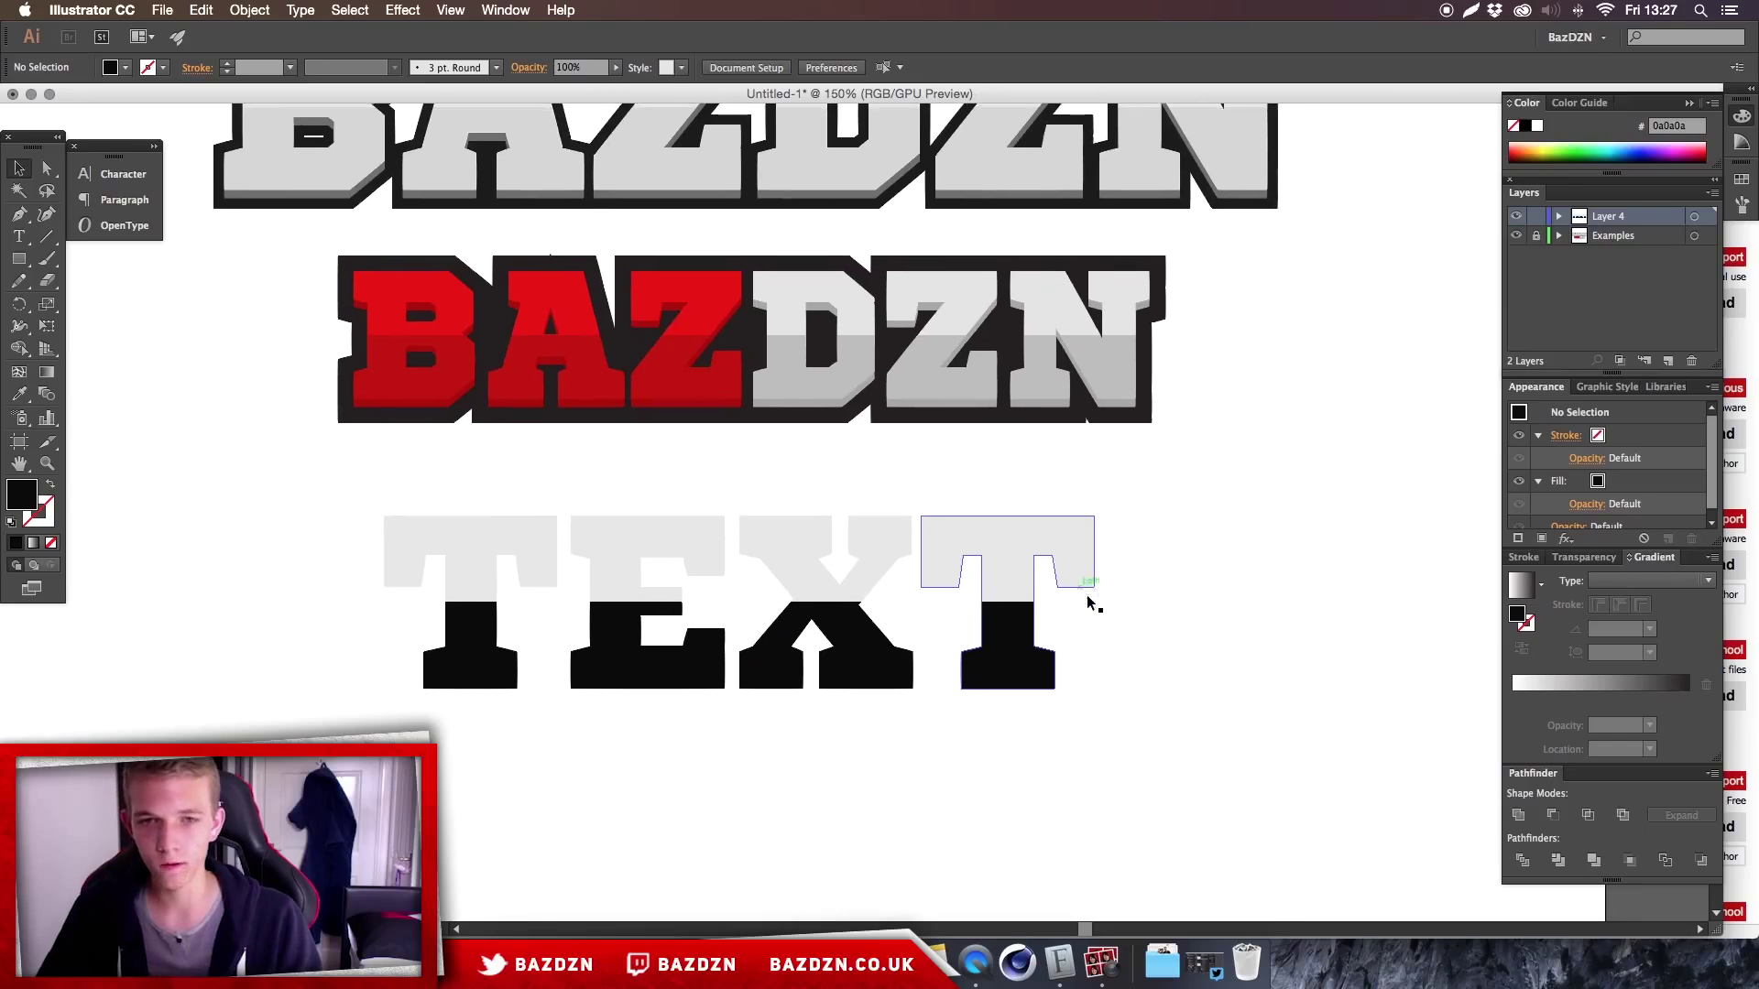
- Group the black lower halves of all four letters
{"action": "left_click", "coordinate": [1012, 637]}
{"action": "left_click", "coordinate": [871, 655], "text": "shift"}
{"action": "left_click", "coordinate": [720, 657], "text": "shift"}
{"action": "left_click", "coordinate": [474, 664], "text": "shift"}
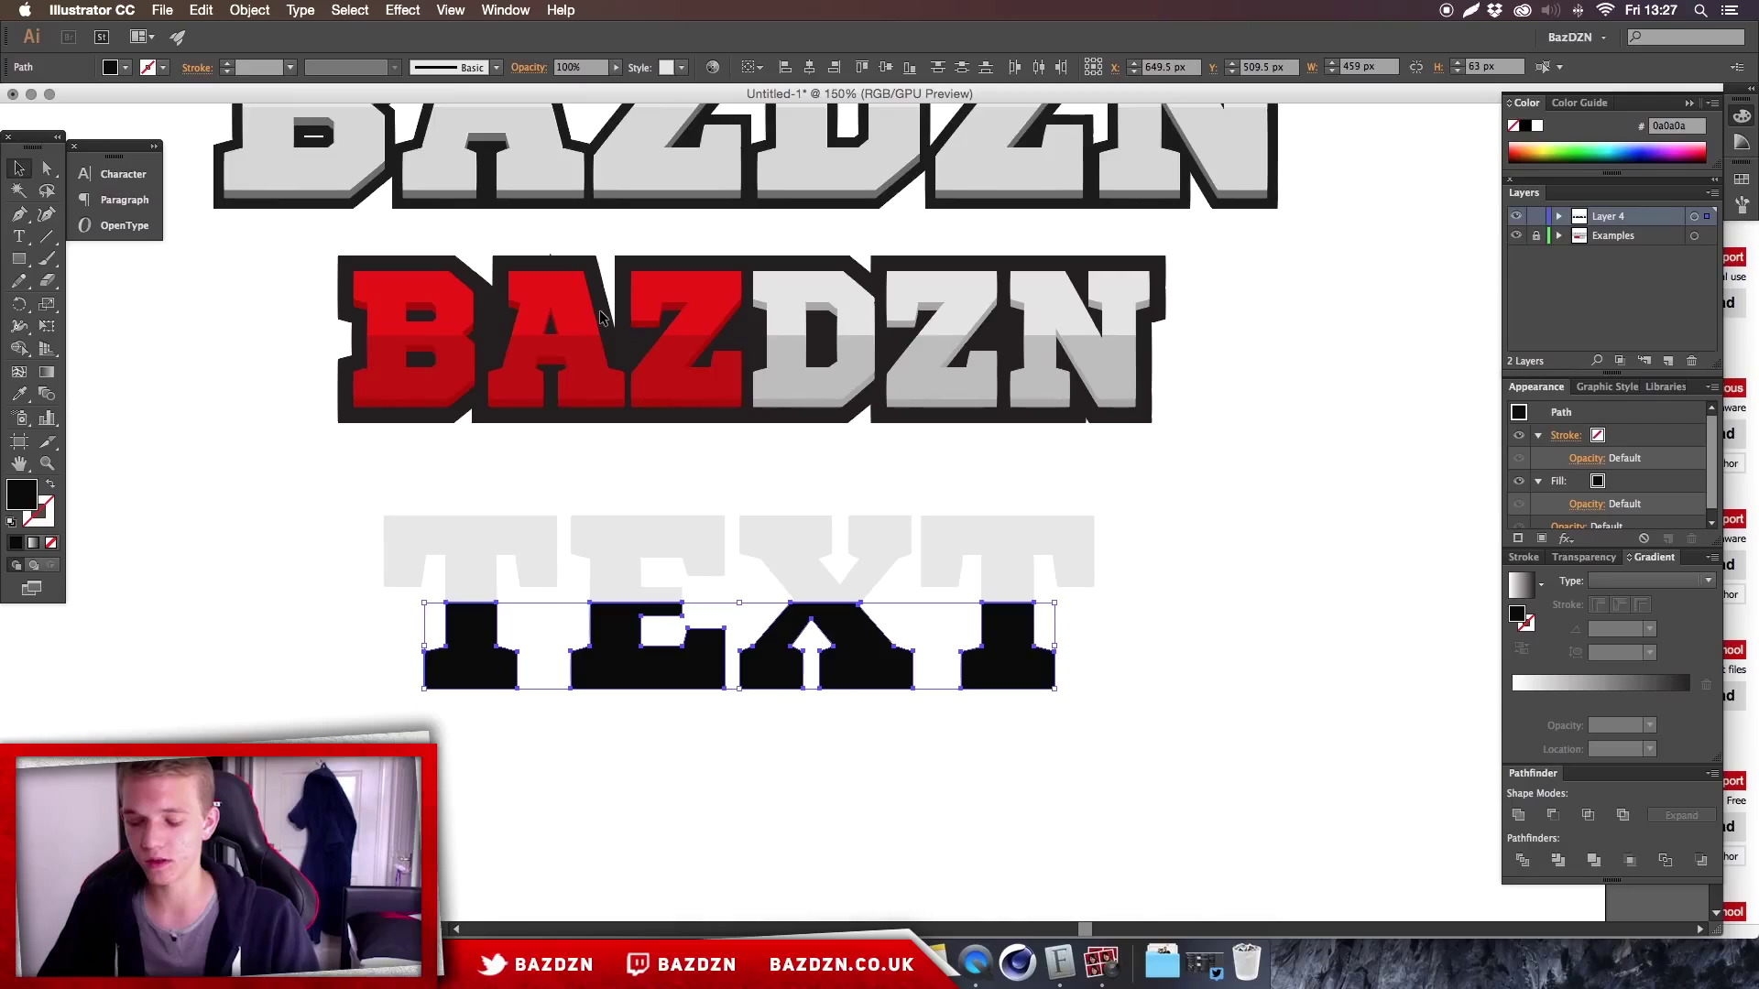
{"action": "key", "text": "super+g"}
- Undo a trial move of the letter-bottom group and lower its opacity to 21%
{"action": "left_click", "coordinate": [1217, 661]}
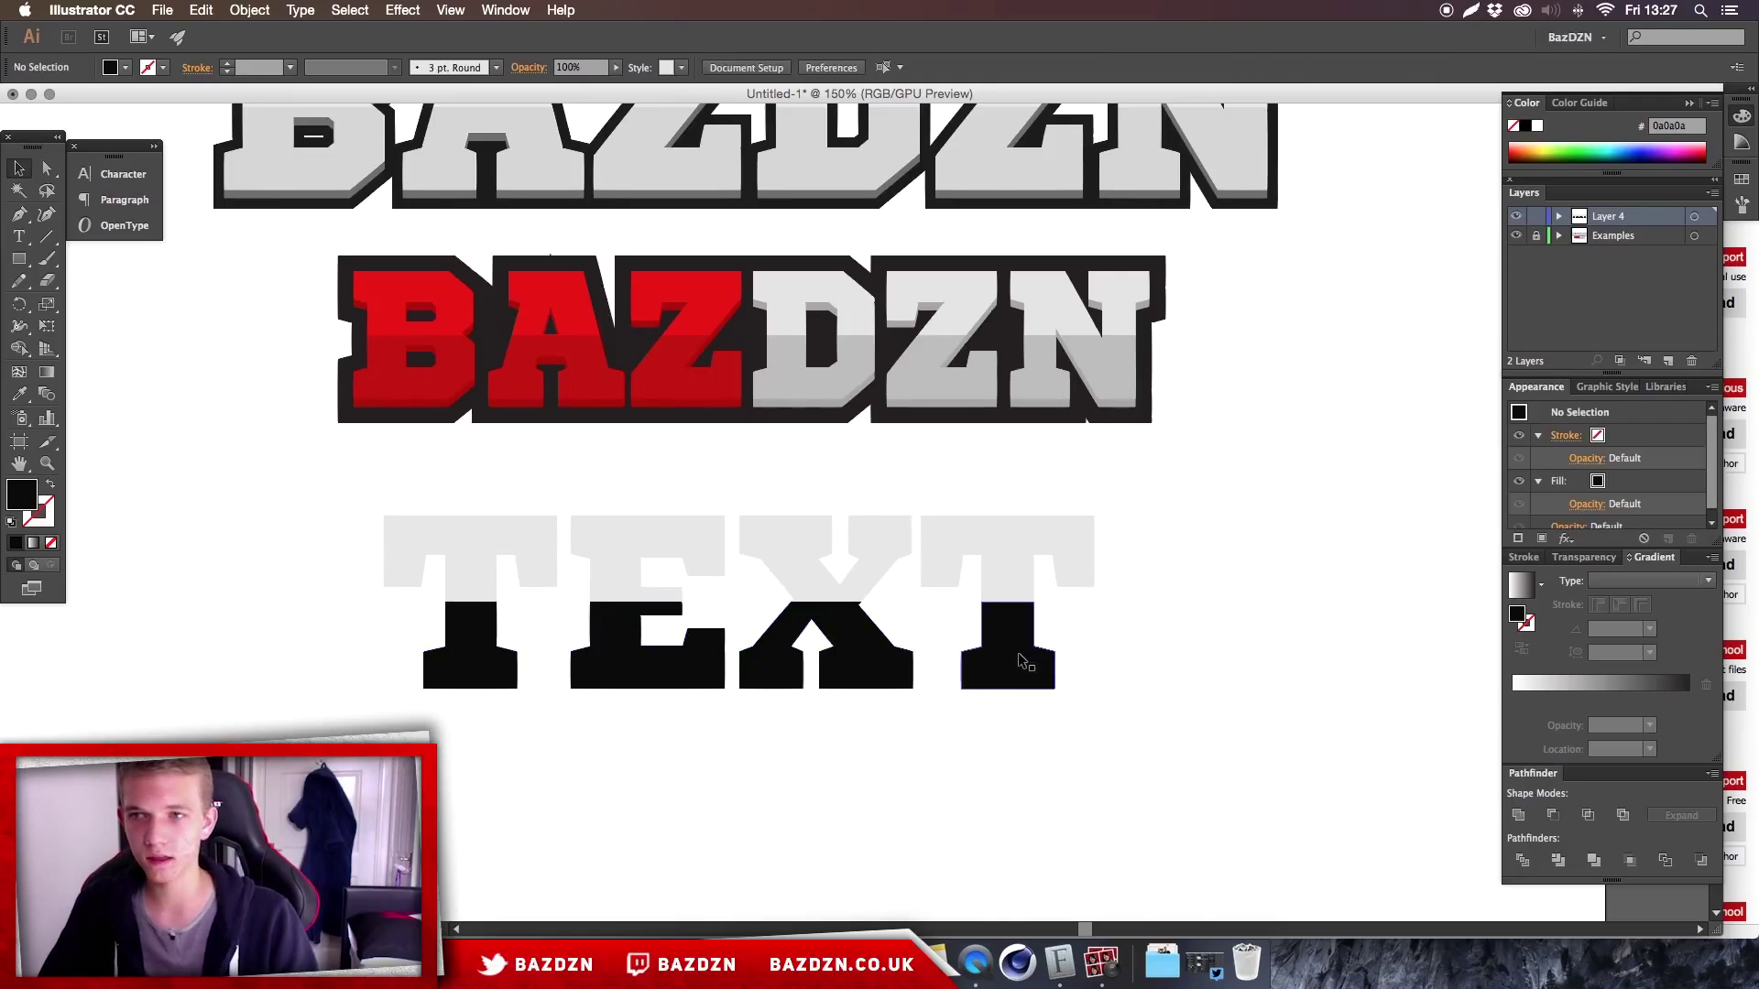
{"action": "left_click_drag", "start_coordinate": [1000, 672], "coordinate": [1212, 728]}
{"action": "key", "text": "super+z"}
{"action": "key", "text": "super+z"}
{"action": "left_click", "coordinate": [1068, 629]}
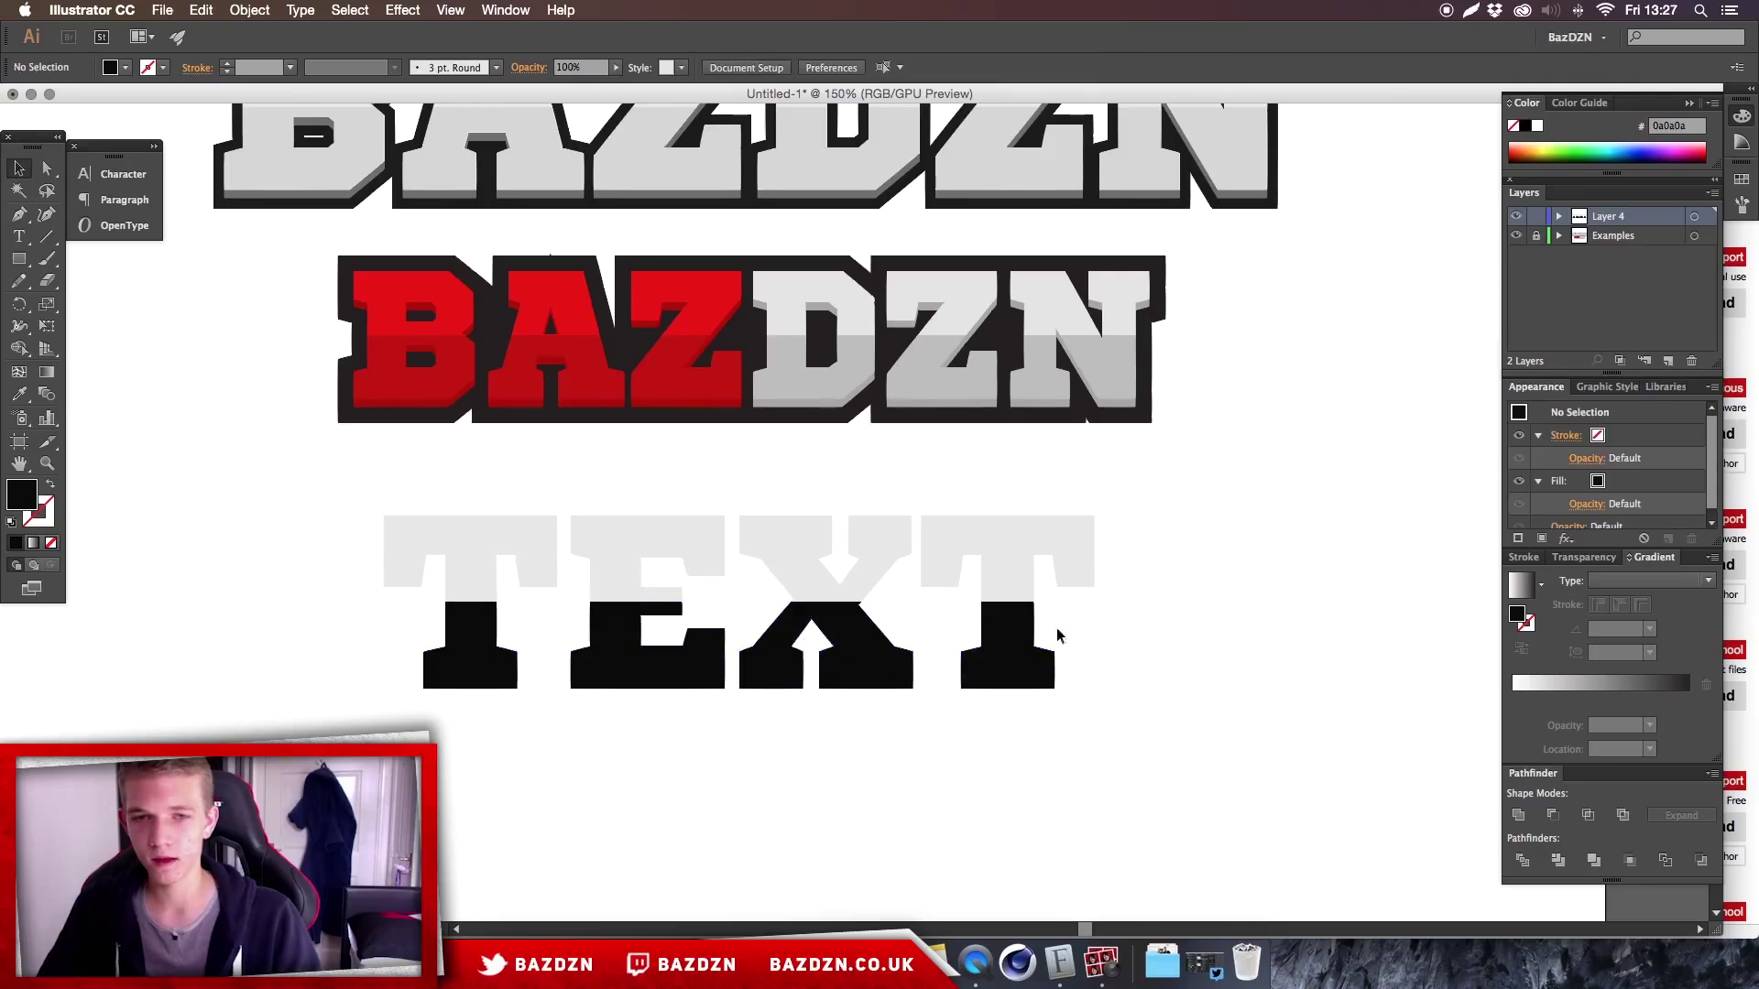
{"action": "left_click", "coordinate": [999, 654]}
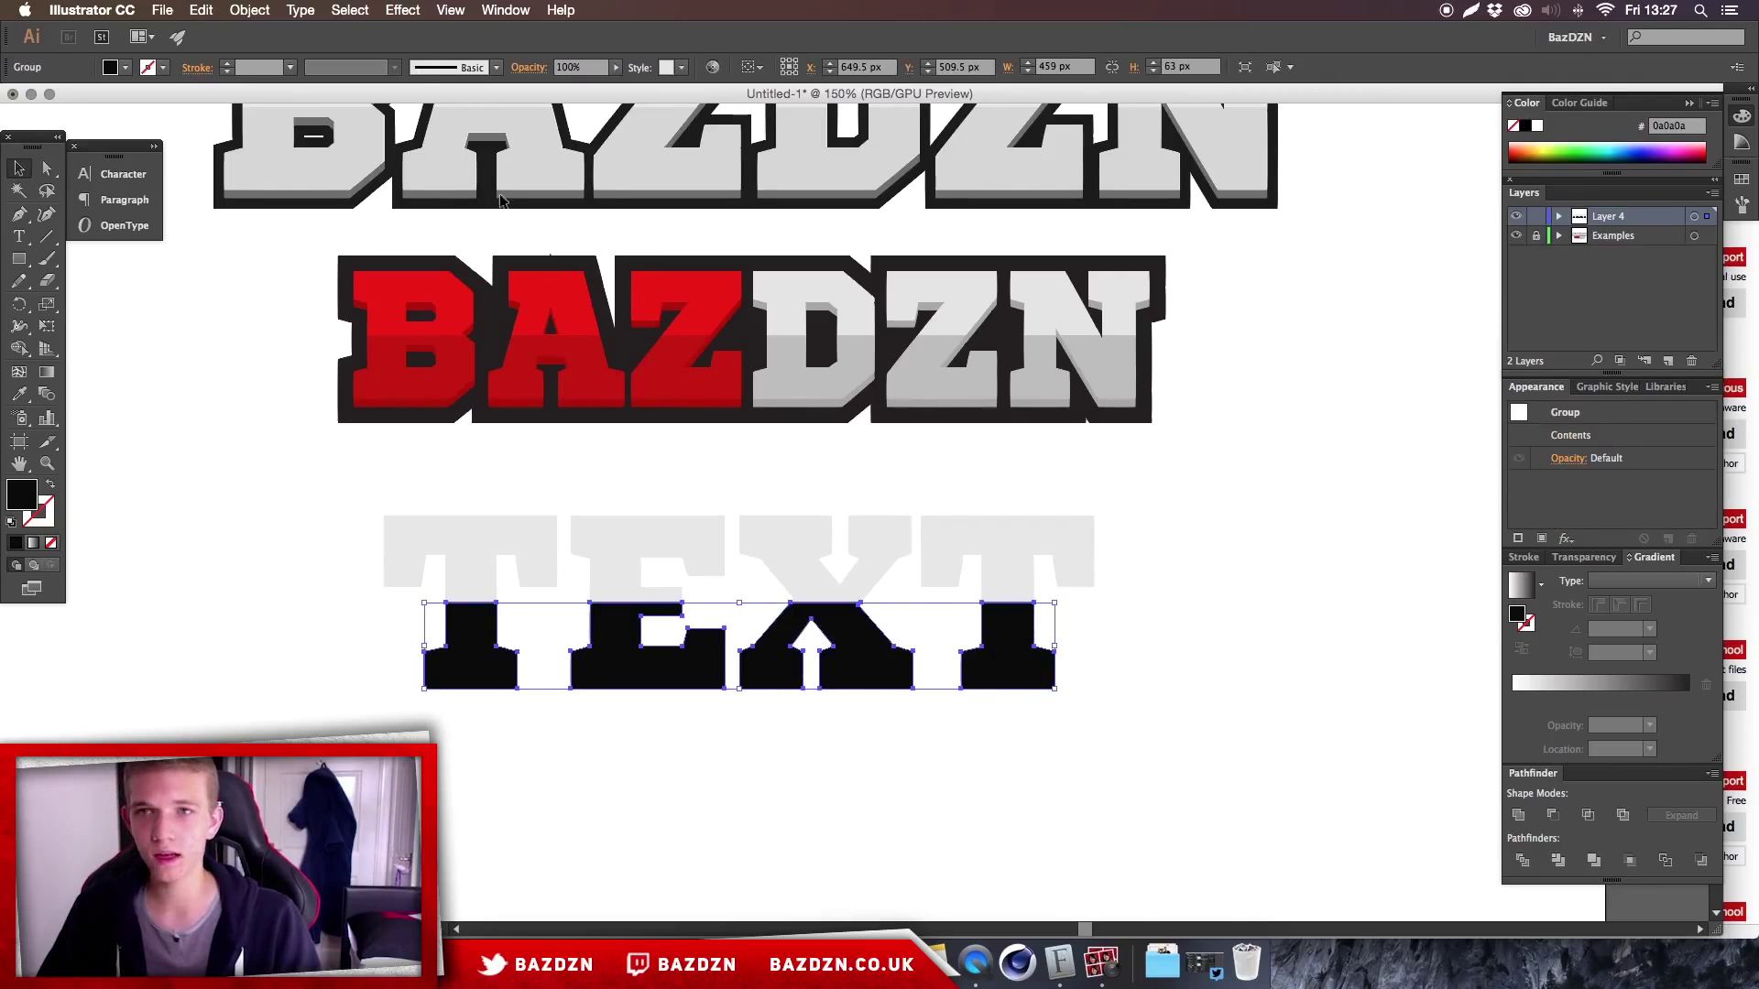
{"action": "left_click", "coordinate": [616, 67]}
{"action": "left_click_drag", "start_coordinate": [621, 85], "coordinate": [553, 89]}
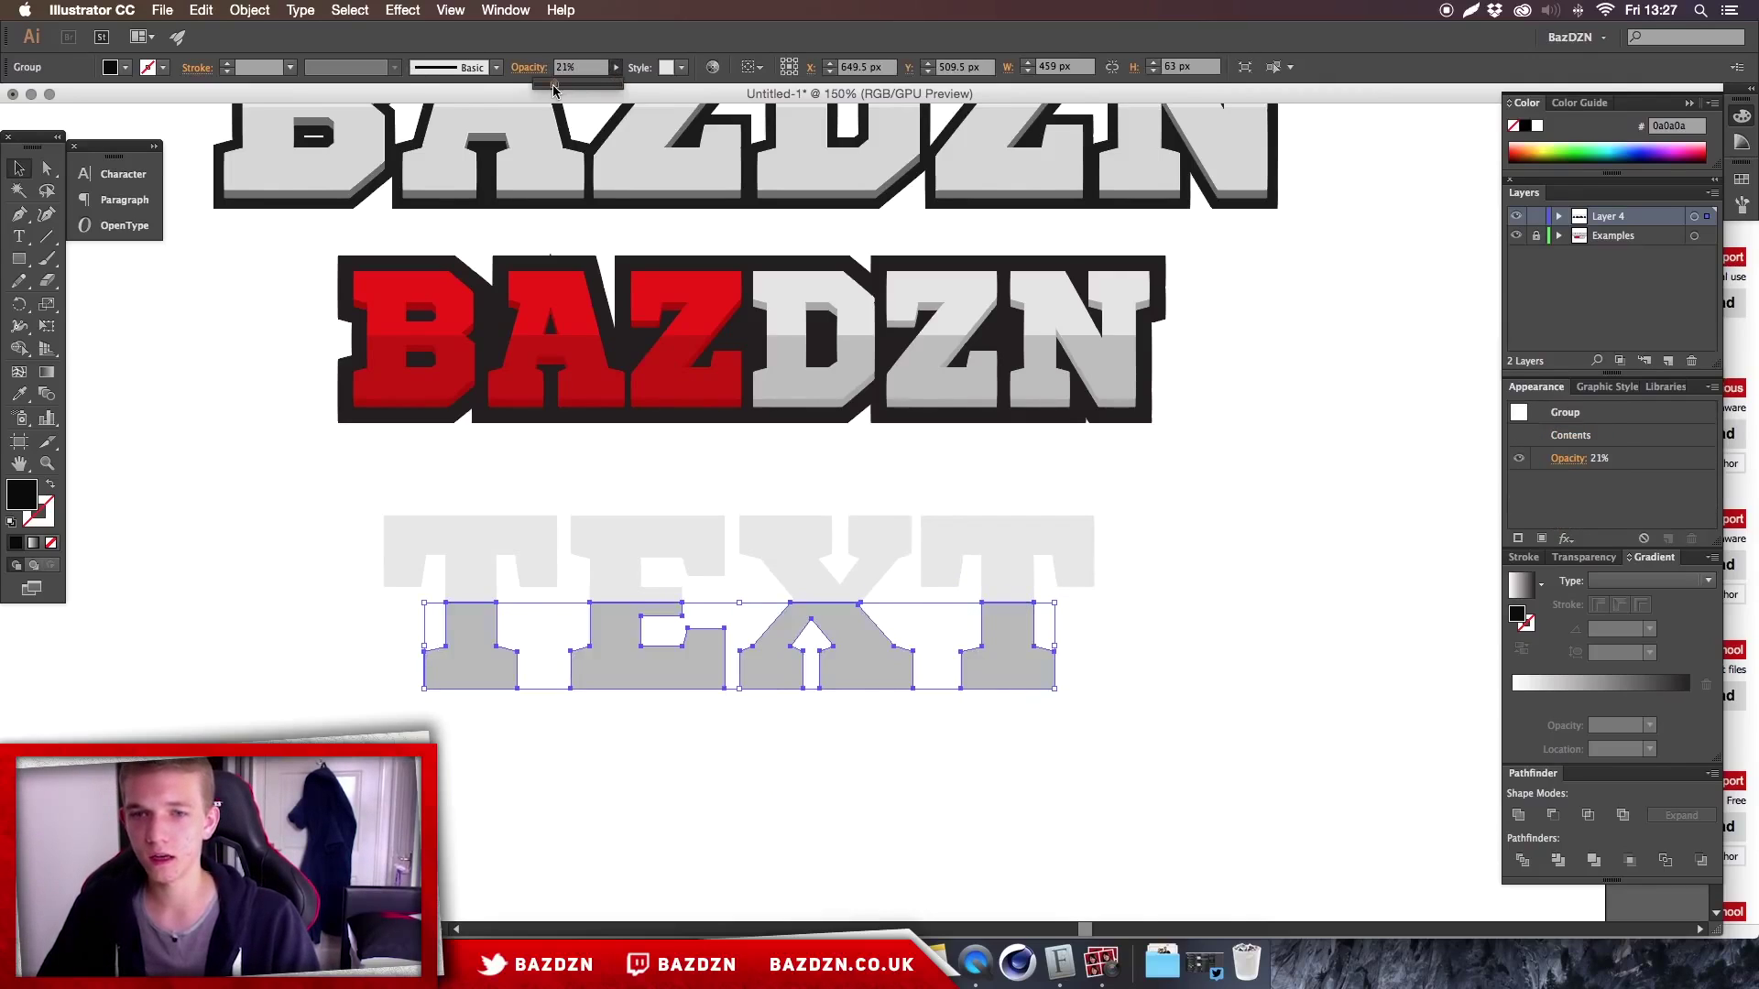
- Reduce the lower-half group's opacity further to 13%
{"action": "left_click", "coordinate": [395, 547]}
{"action": "left_click", "coordinate": [396, 616]}
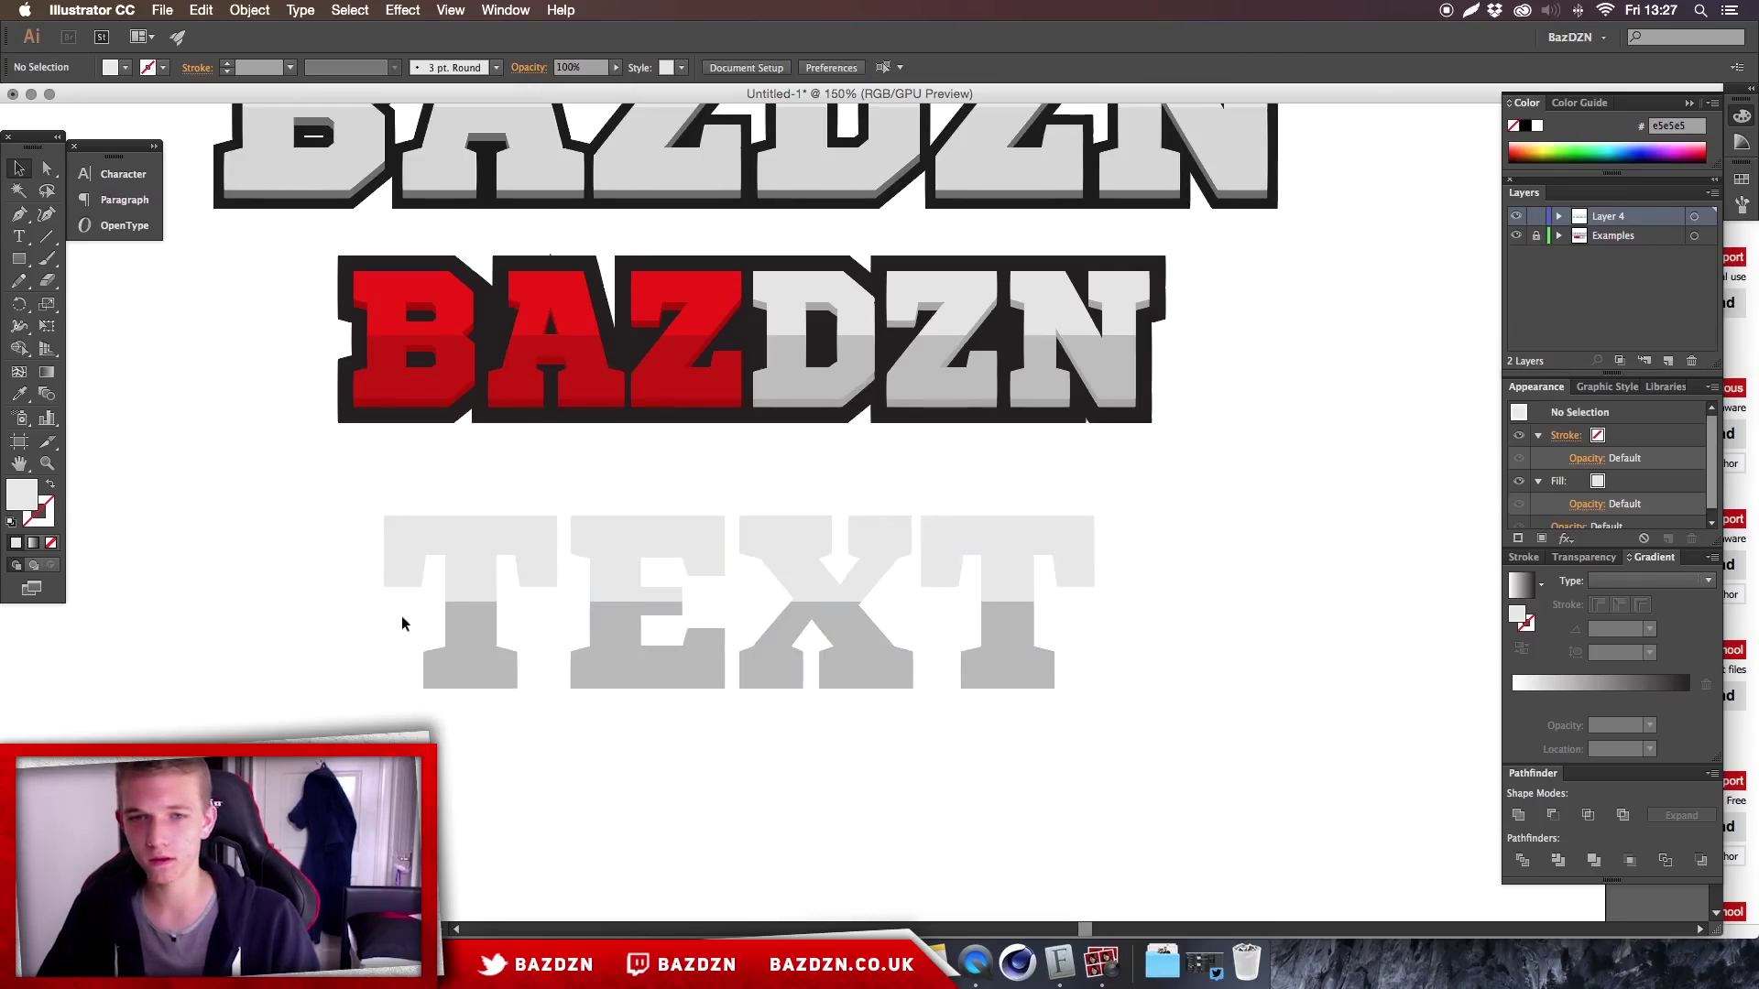
{"action": "left_click", "coordinate": [483, 647]}
{"action": "left_click", "coordinate": [615, 67]}
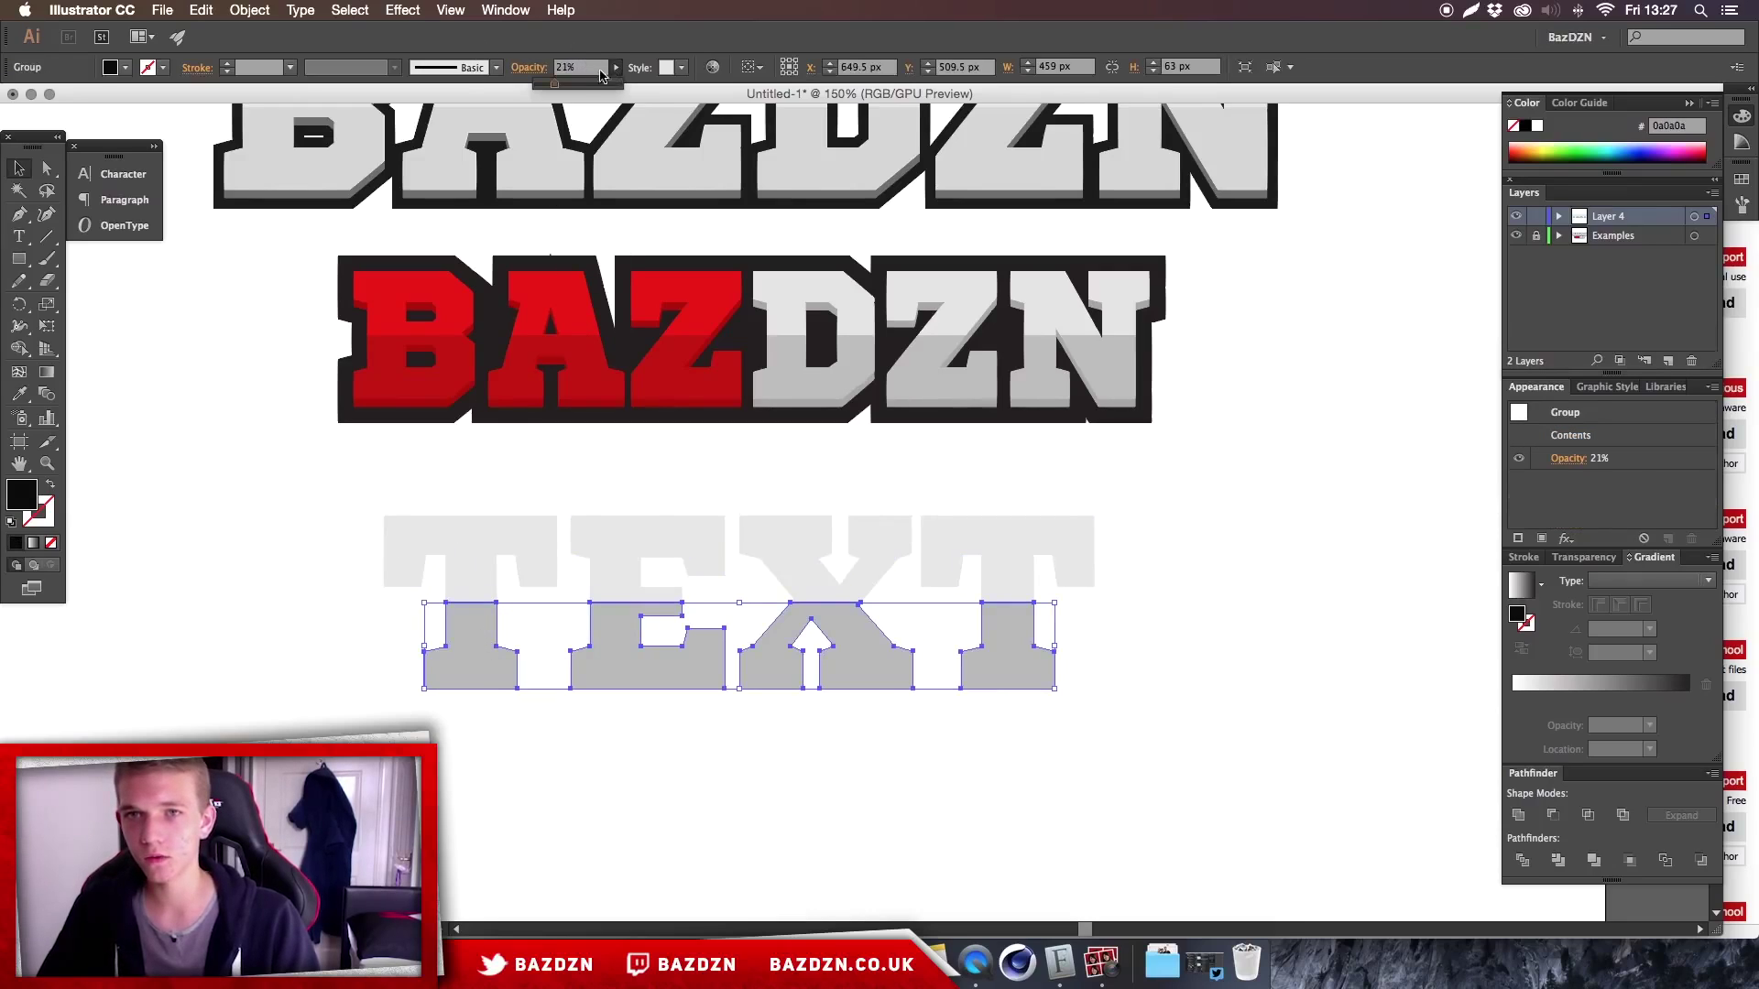
{"action": "left_click_drag", "start_coordinate": [554, 87], "coordinate": [550, 91]}
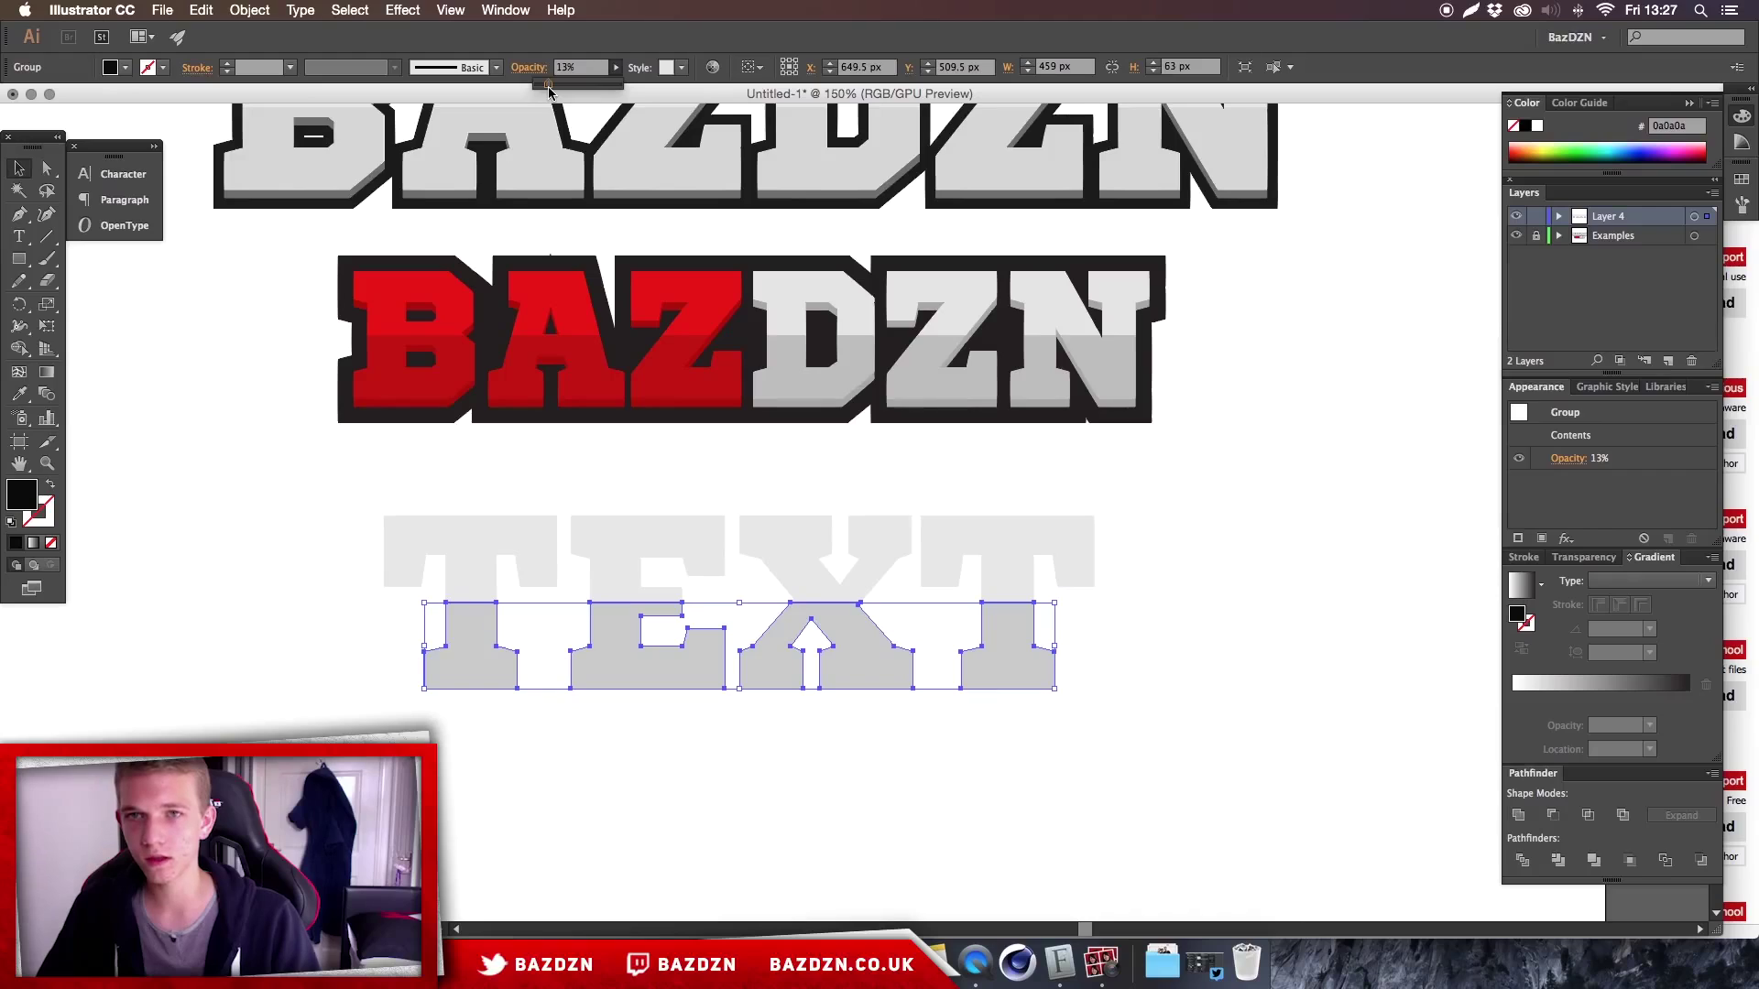
{"action": "left_click", "coordinate": [331, 520]}
{"action": "key", "text": "super+minus"}
{"action": "key", "text": "super+minus"}
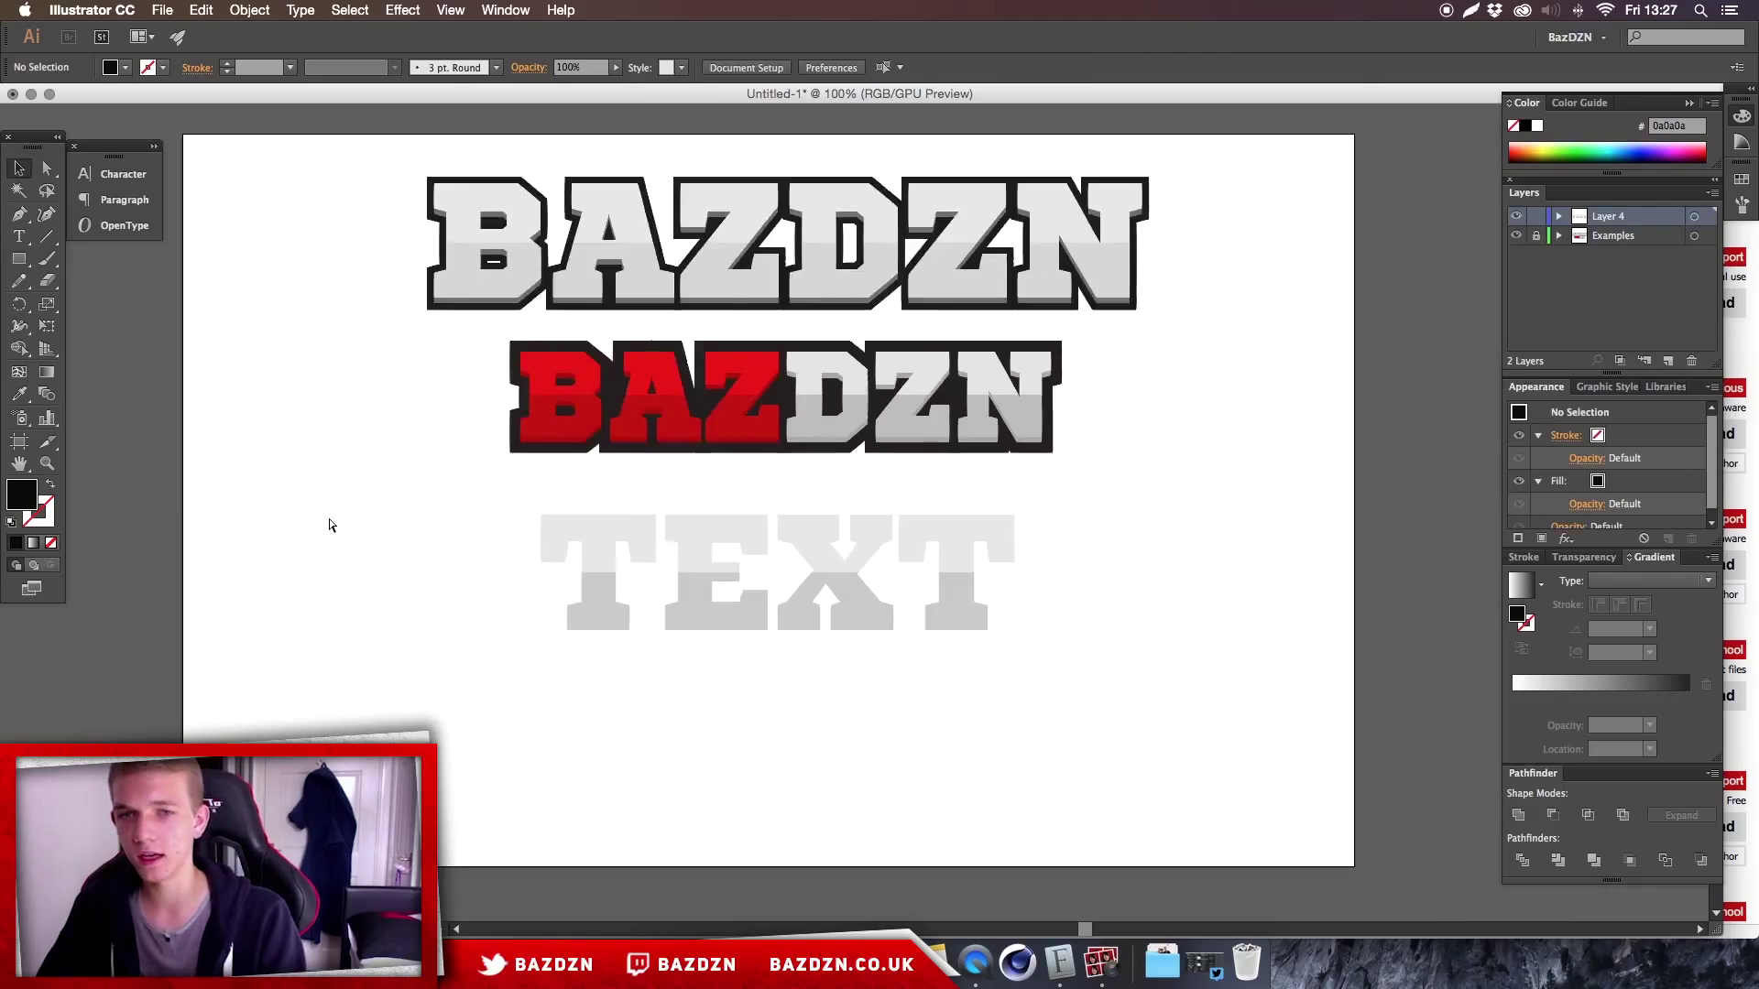
{"action": "key", "text": "super+plus"}
{"action": "key", "text": "super+plus"}
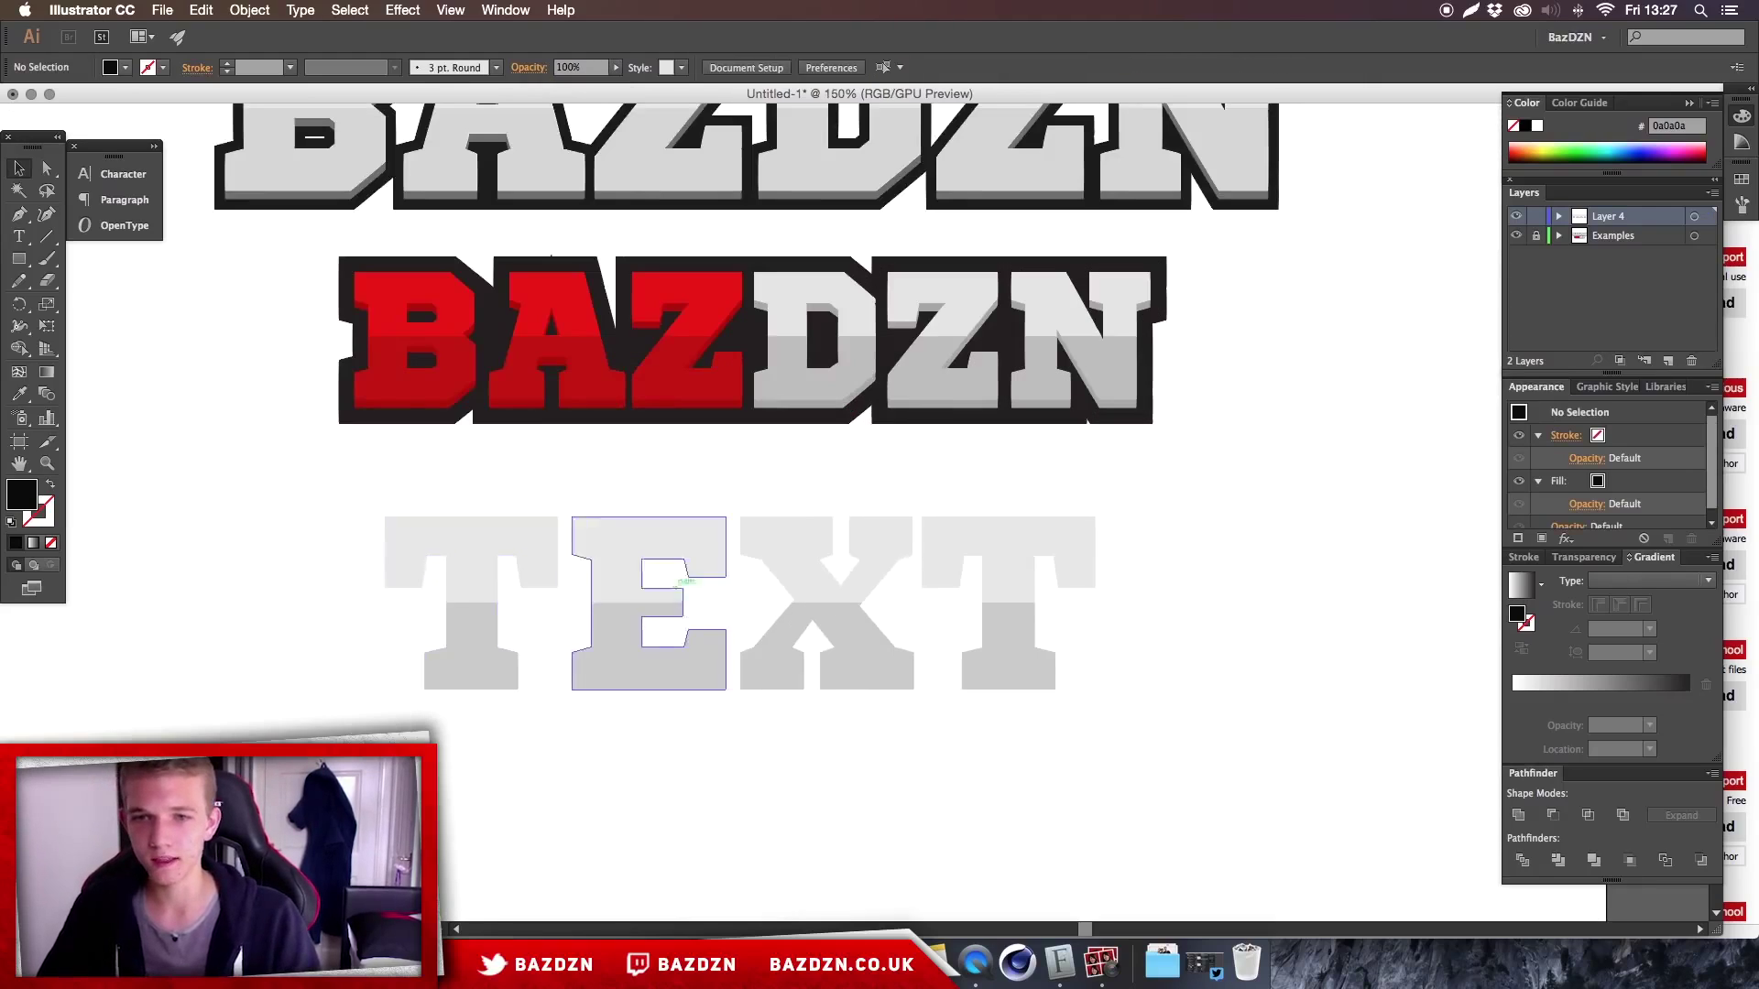
- Select the TEXT group, drag out a trial copy below it, and delete that copy
{"action": "left_click", "coordinate": [998, 546]}
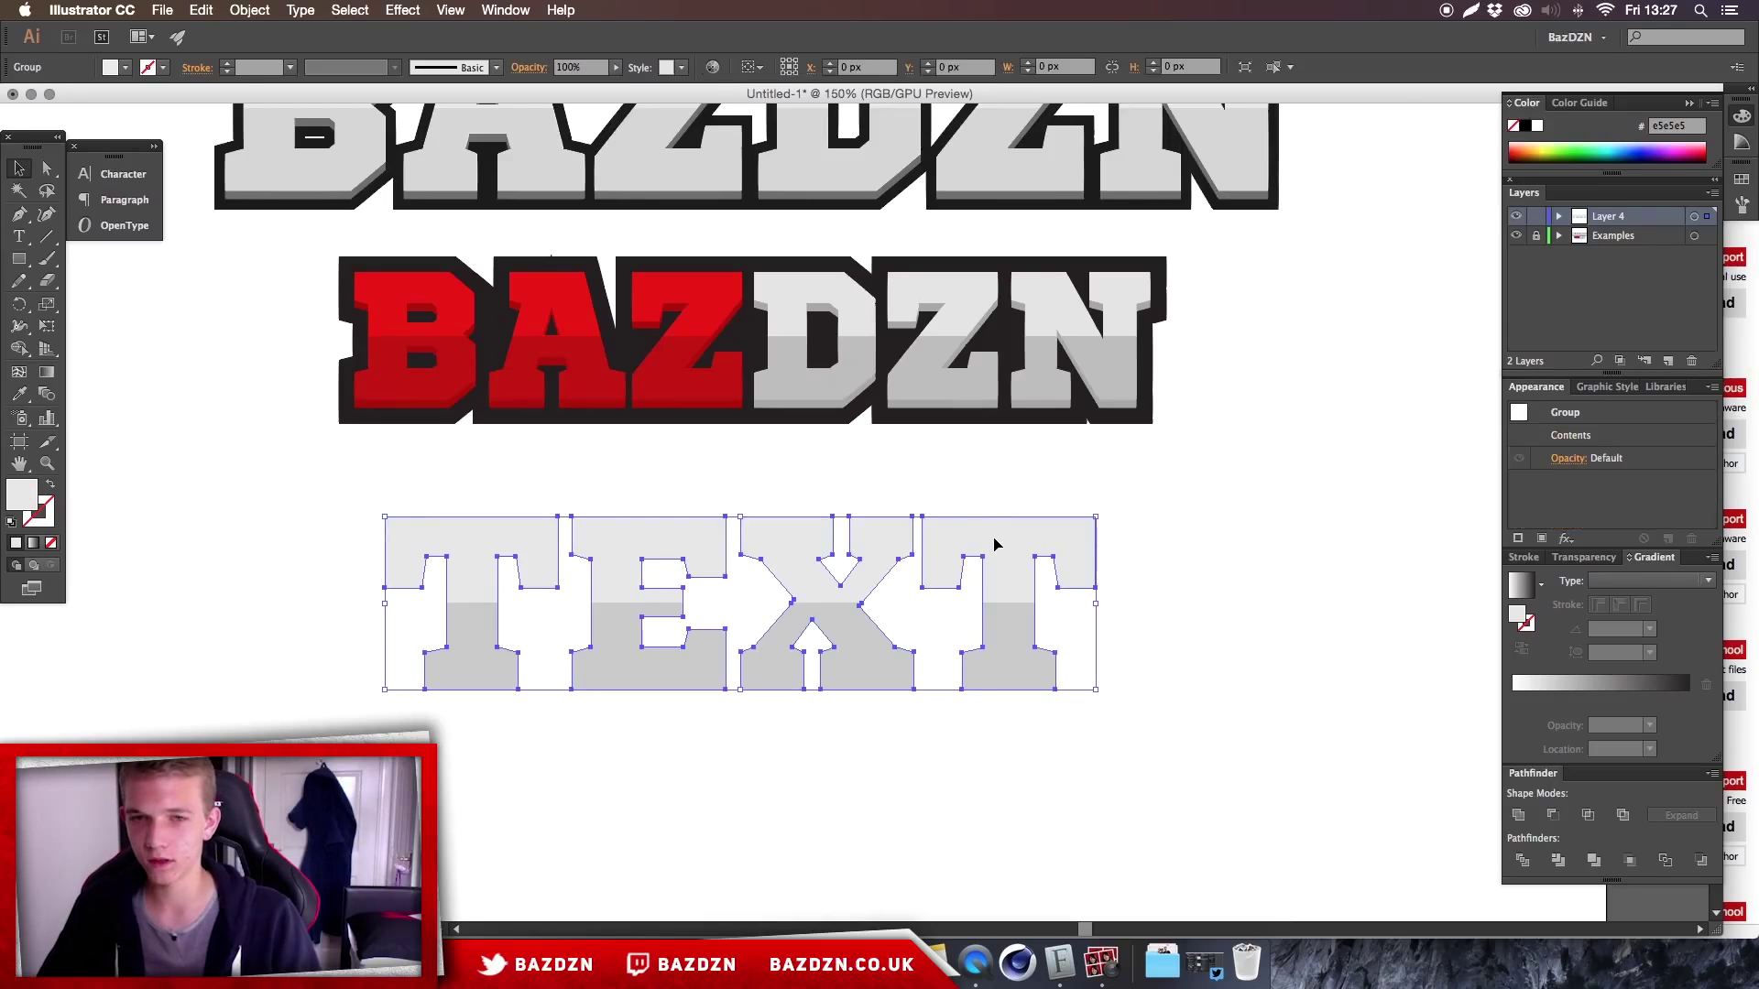
{"action": "left_click", "coordinate": [1182, 567]}
{"action": "left_click", "coordinate": [1047, 550]}
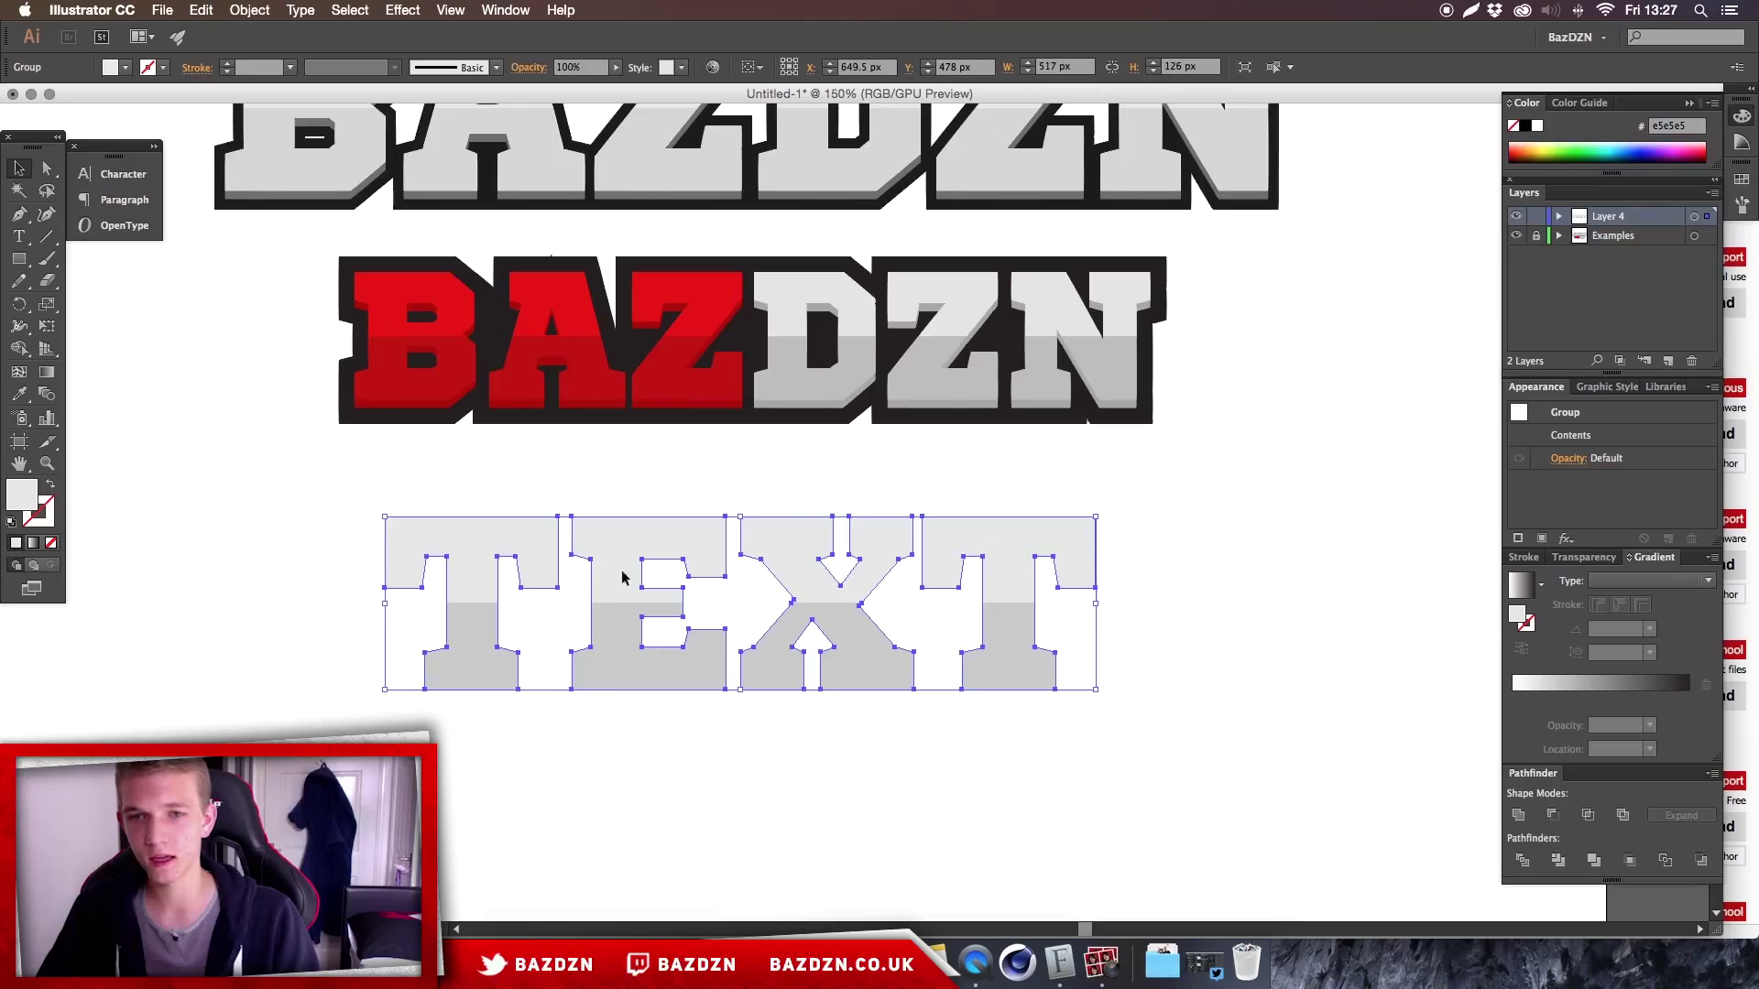
{"action": "key", "text": "a"}
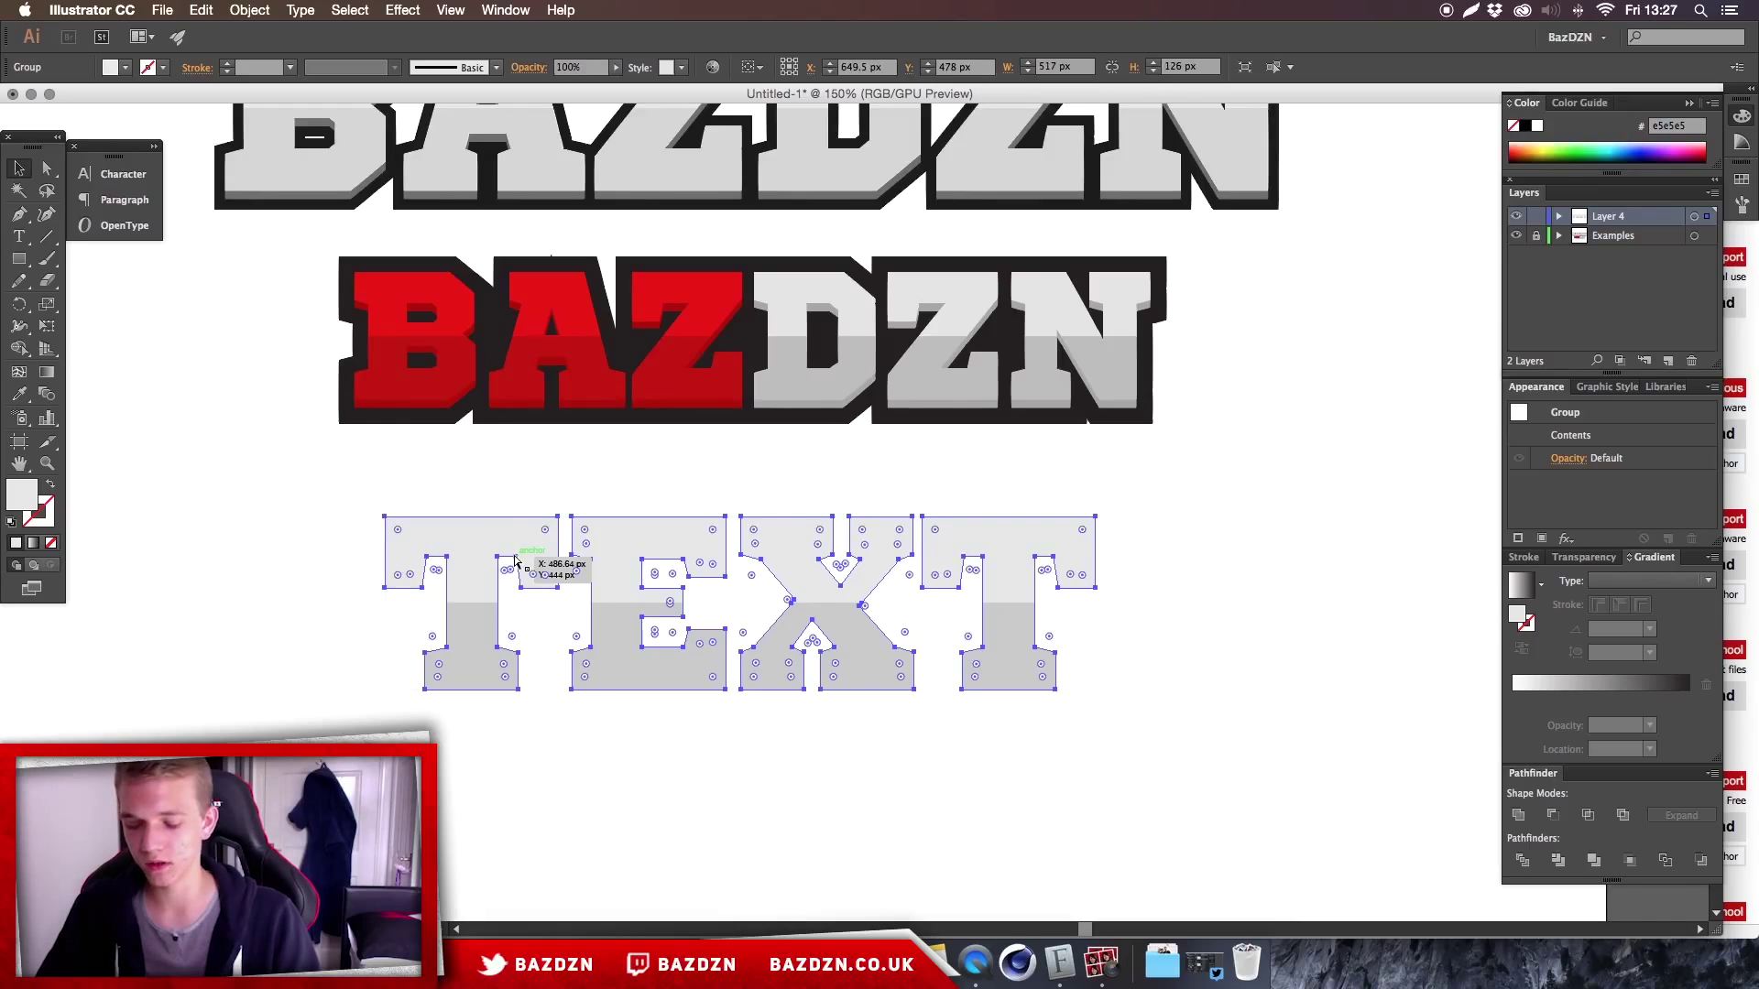
{"action": "key", "text": "v"}
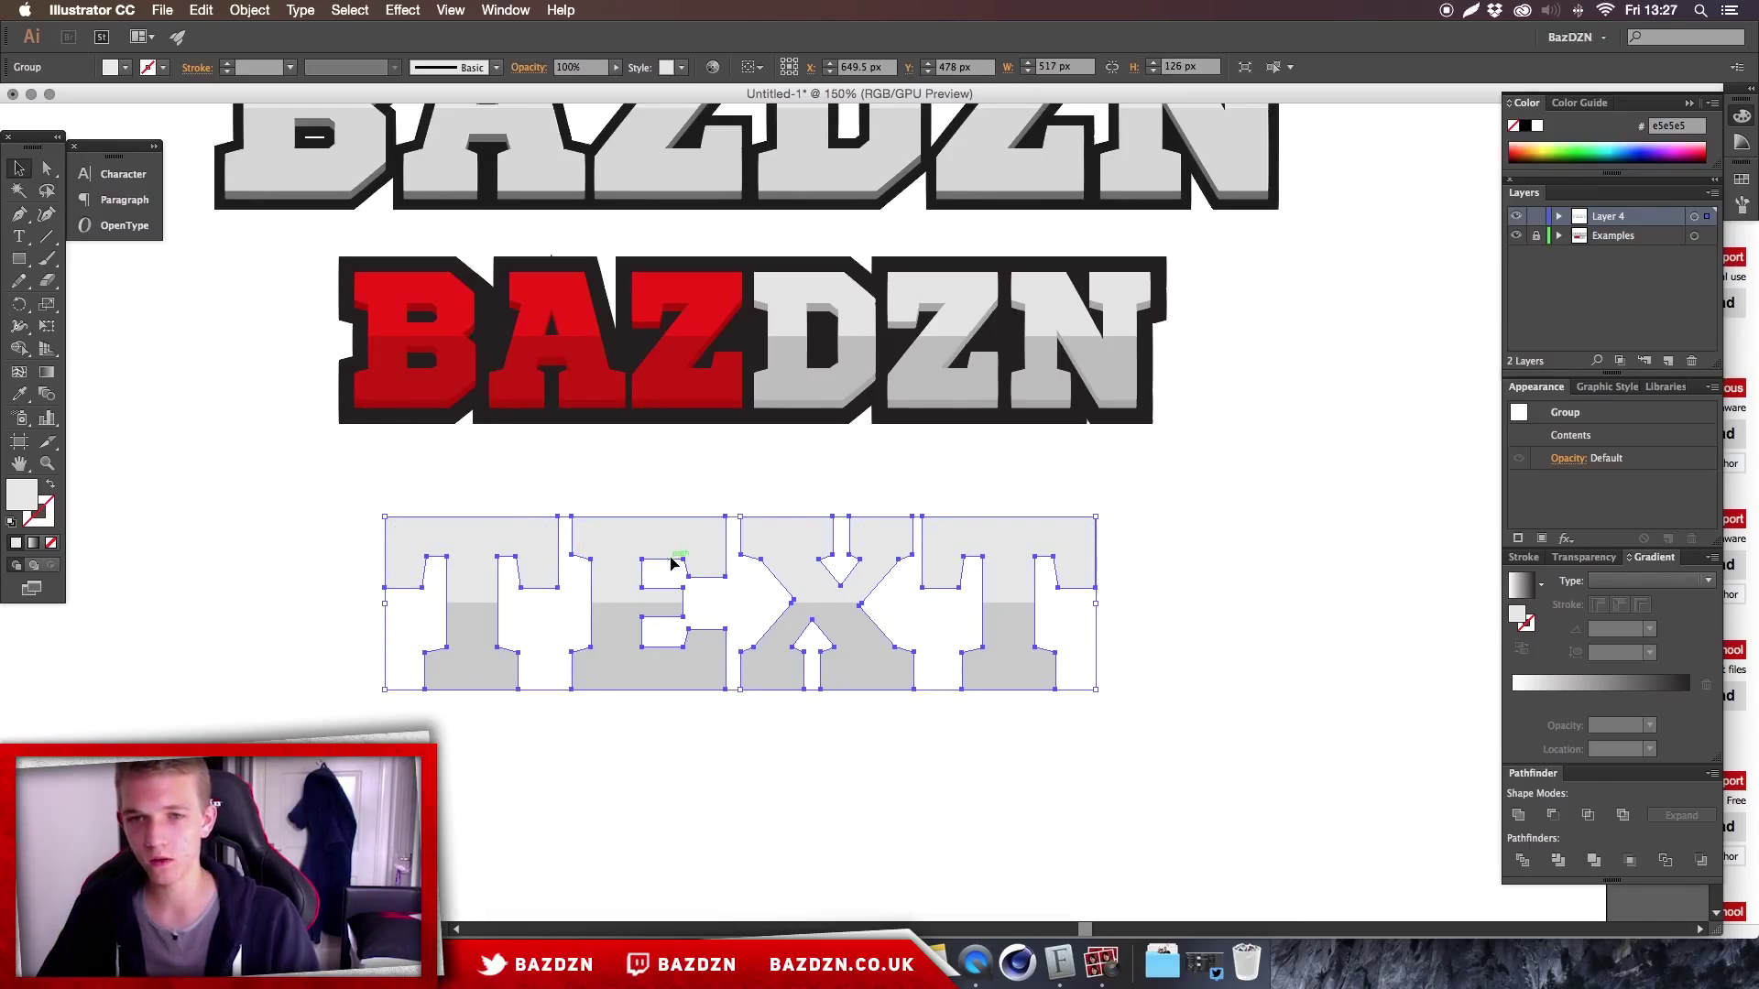
{"action": "left_click_drag", "start_coordinate": [674, 551], "coordinate": [699, 675]}
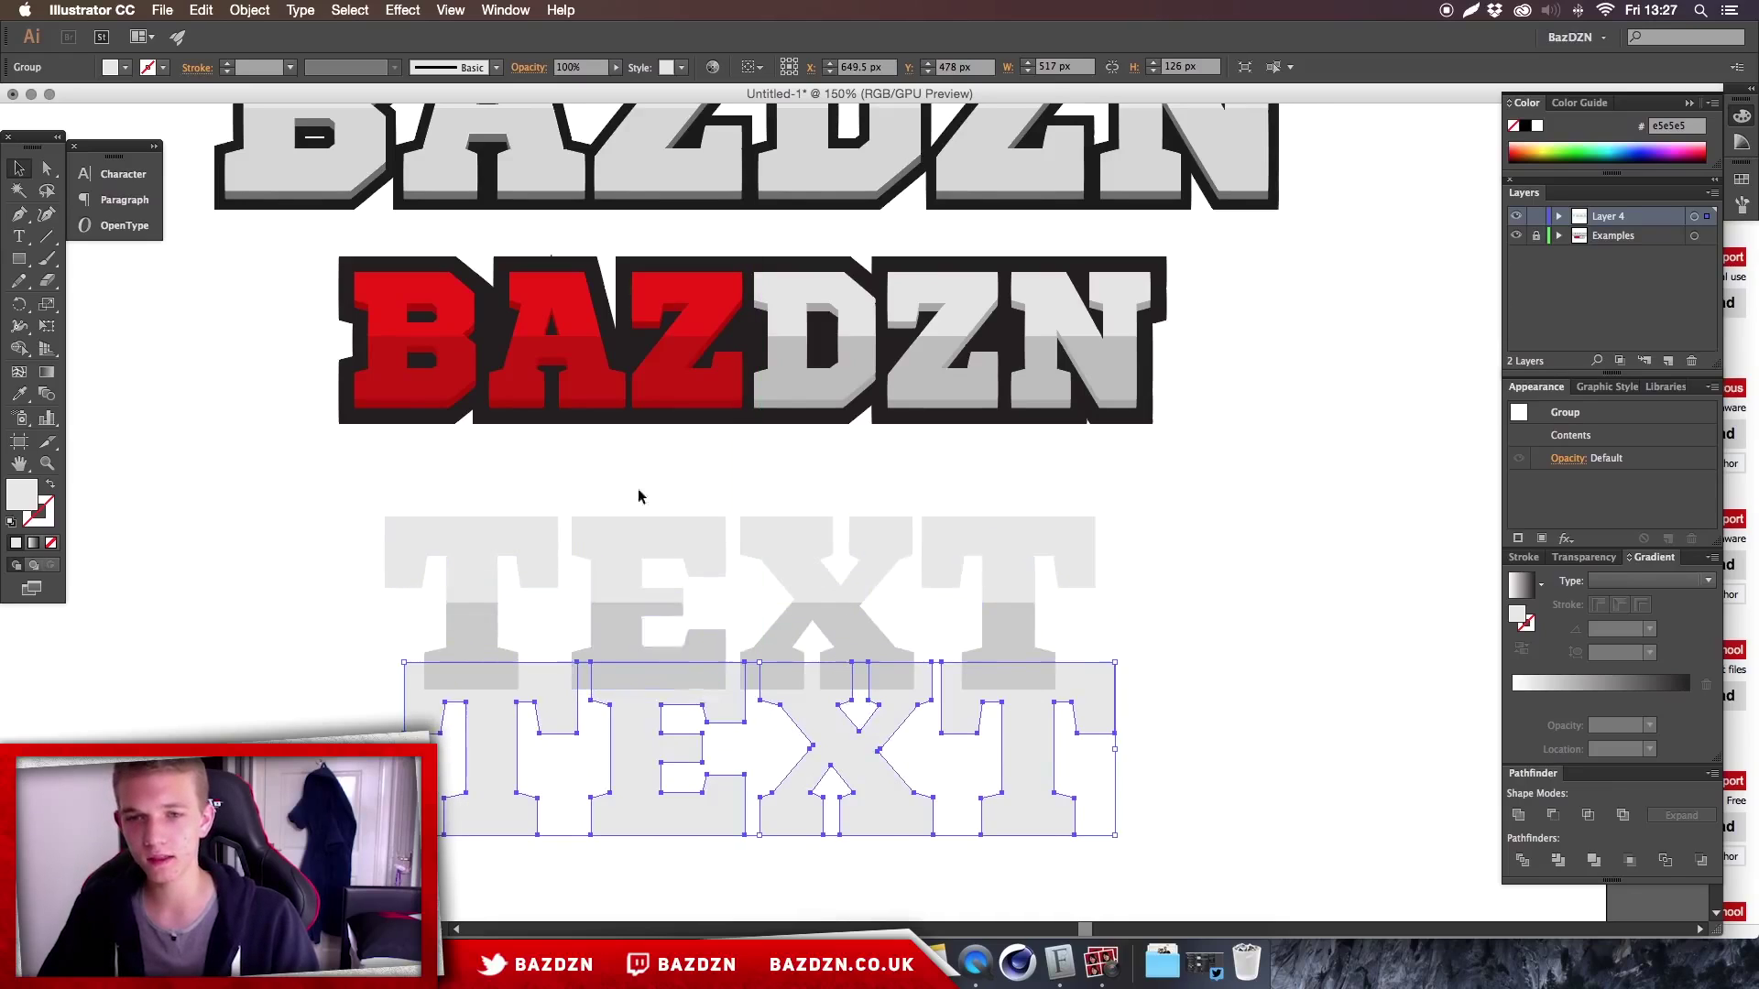
{"action": "key", "text": "Delete"}
- Undo a trial Direct Selection move of the letters, then bring up the fill Color Picker
{"action": "left_click", "coordinate": [687, 553]}
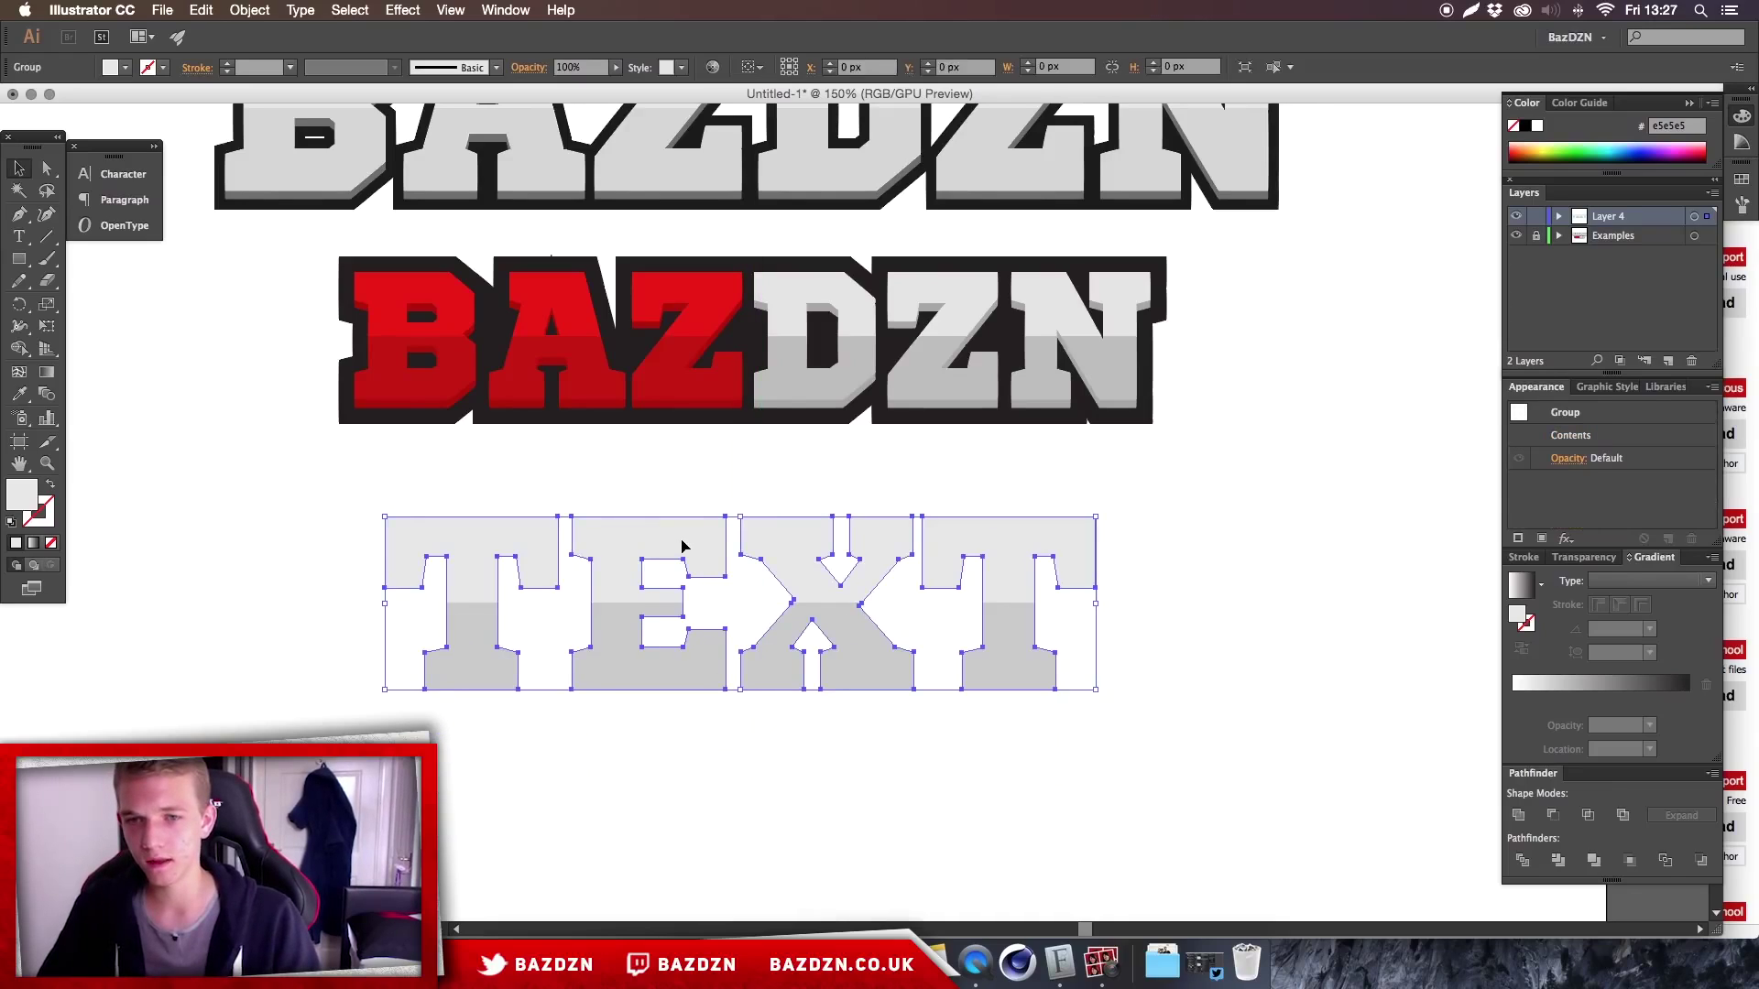
{"action": "key", "text": "a"}
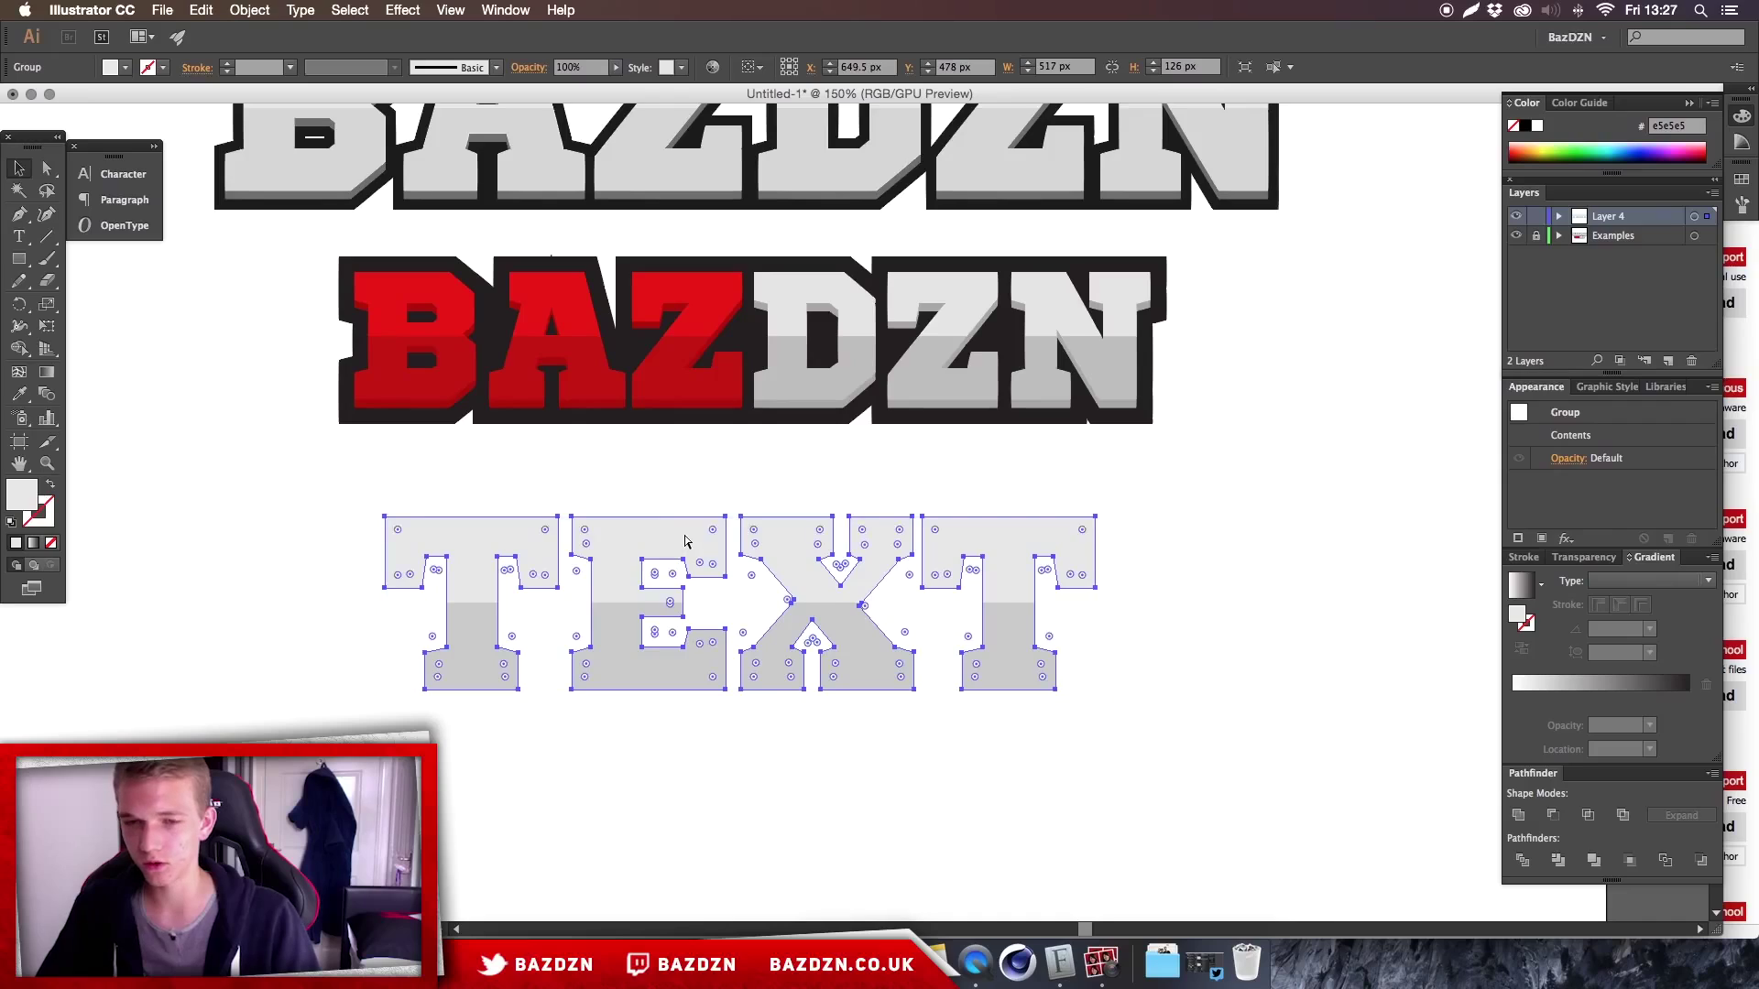
{"action": "left_click_drag", "start_coordinate": [685, 542], "coordinate": [1063, 508]}
{"action": "key", "text": "super+z"}
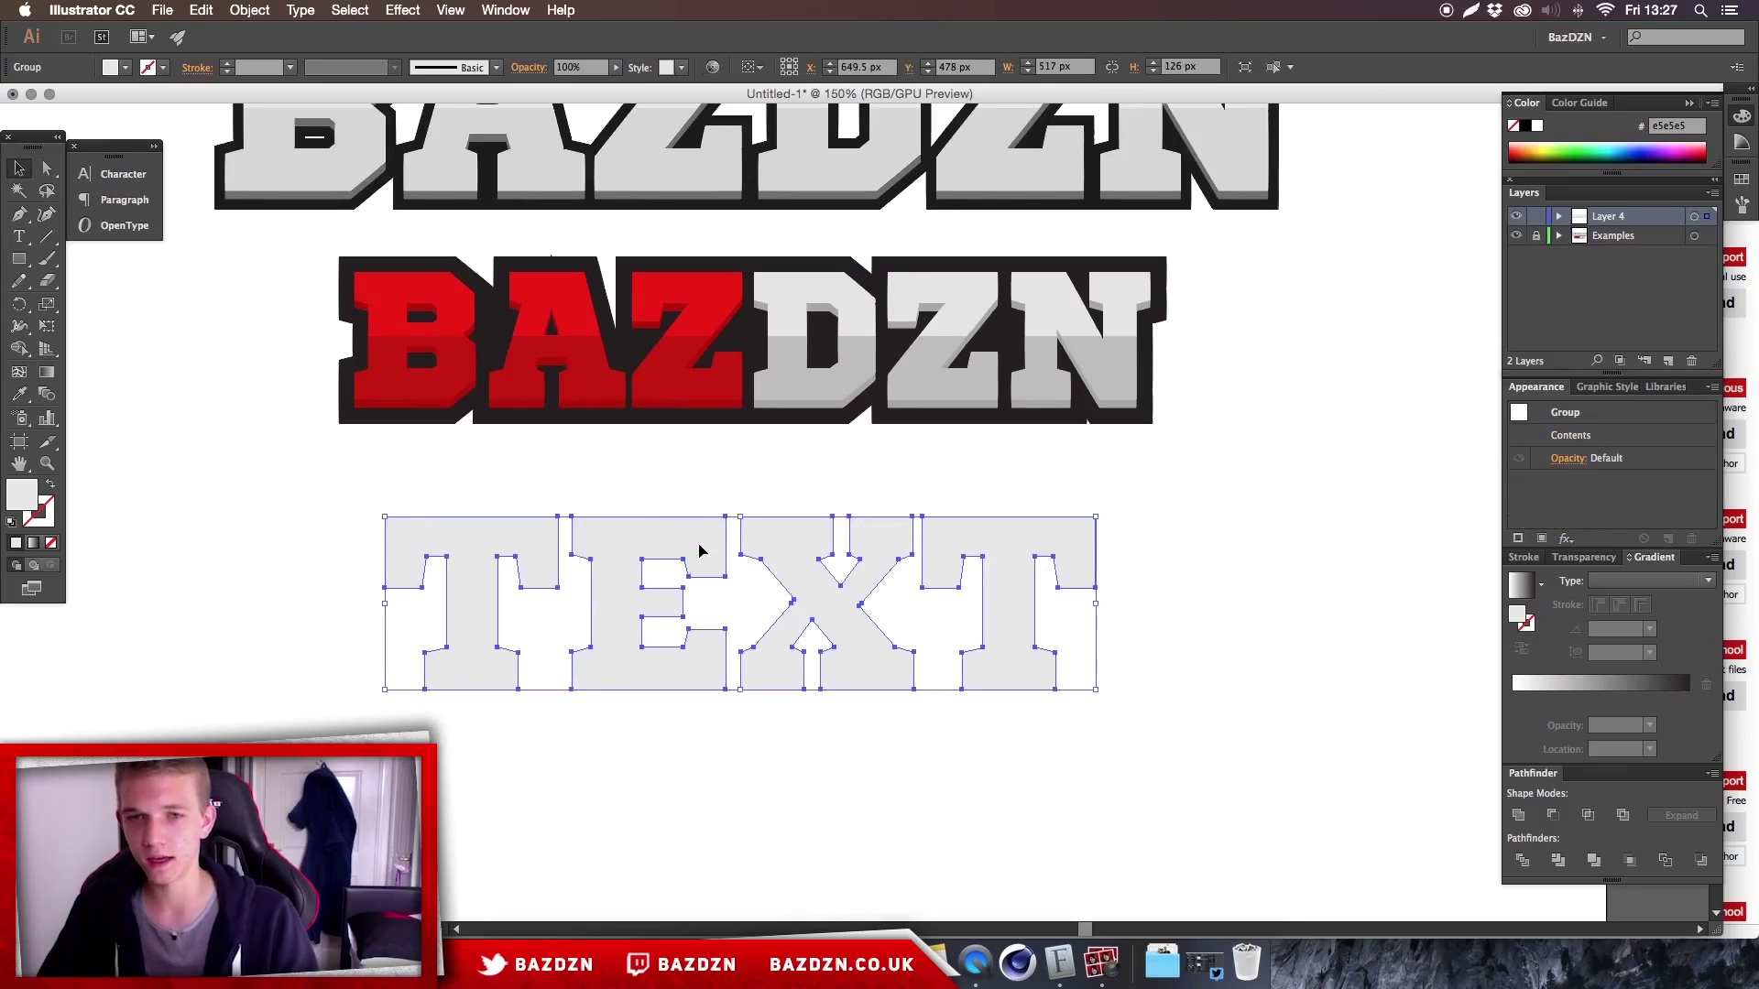
{"action": "scroll", "coordinate": [623, 535], "scroll_direction": "right", "scroll_amount": 2}
{"action": "scroll", "coordinate": [623, 536], "scroll_direction": "down", "scroll_amount": 1}
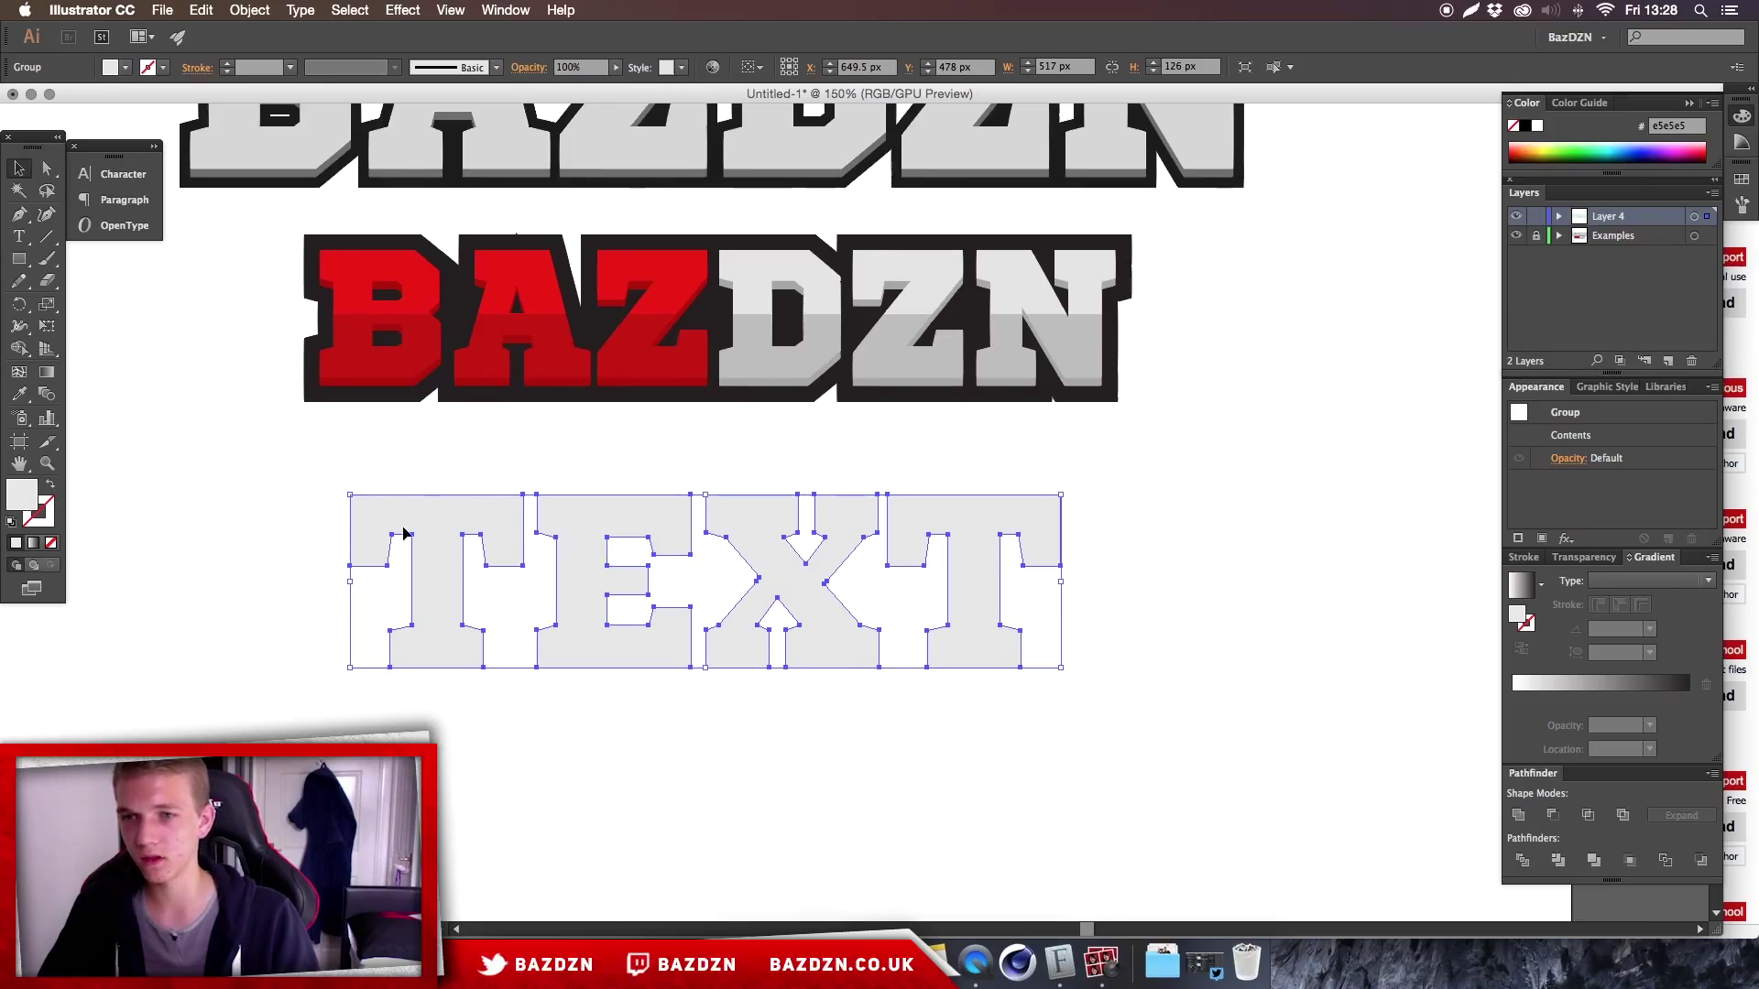
{"action": "double_click", "coordinate": [33, 495]}
- Make the letter copy #aaaaaa grey, send it to the back, and nudge it down
{"action": "left_click", "coordinate": [11, 237]}
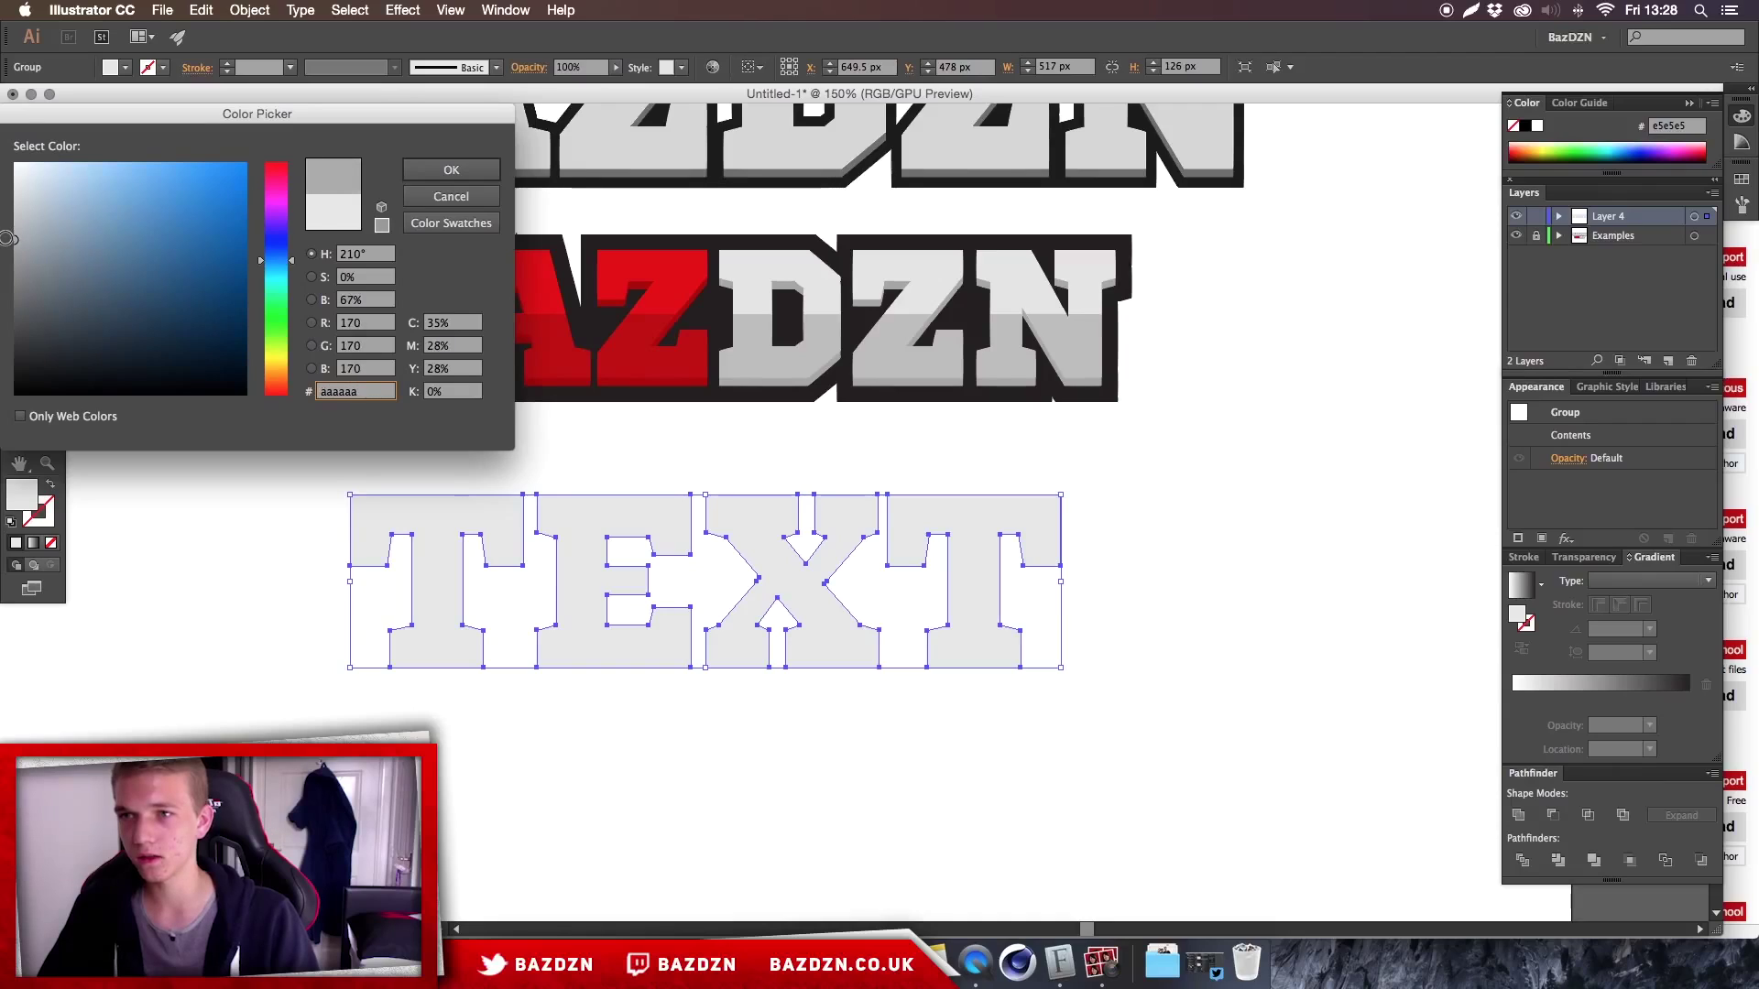
{"action": "key", "text": "Return"}
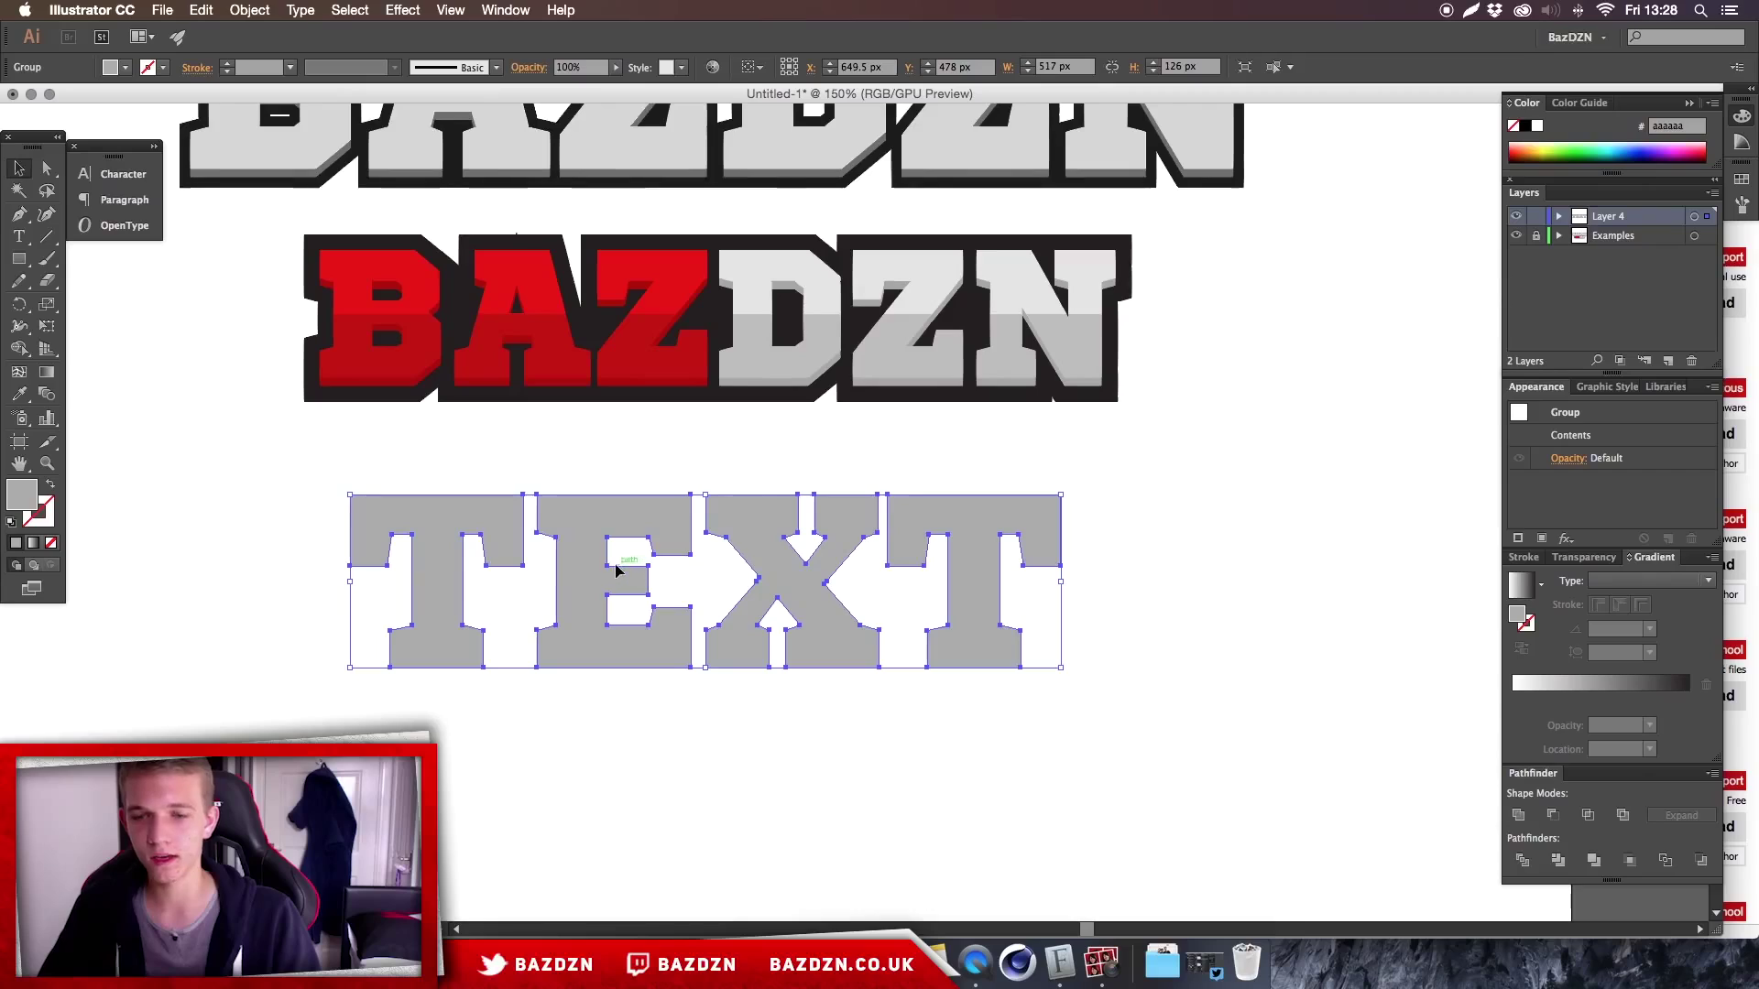
{"action": "right_click", "coordinate": [763, 523]}
{"action": "mouse_move", "coordinate": [836, 672]}
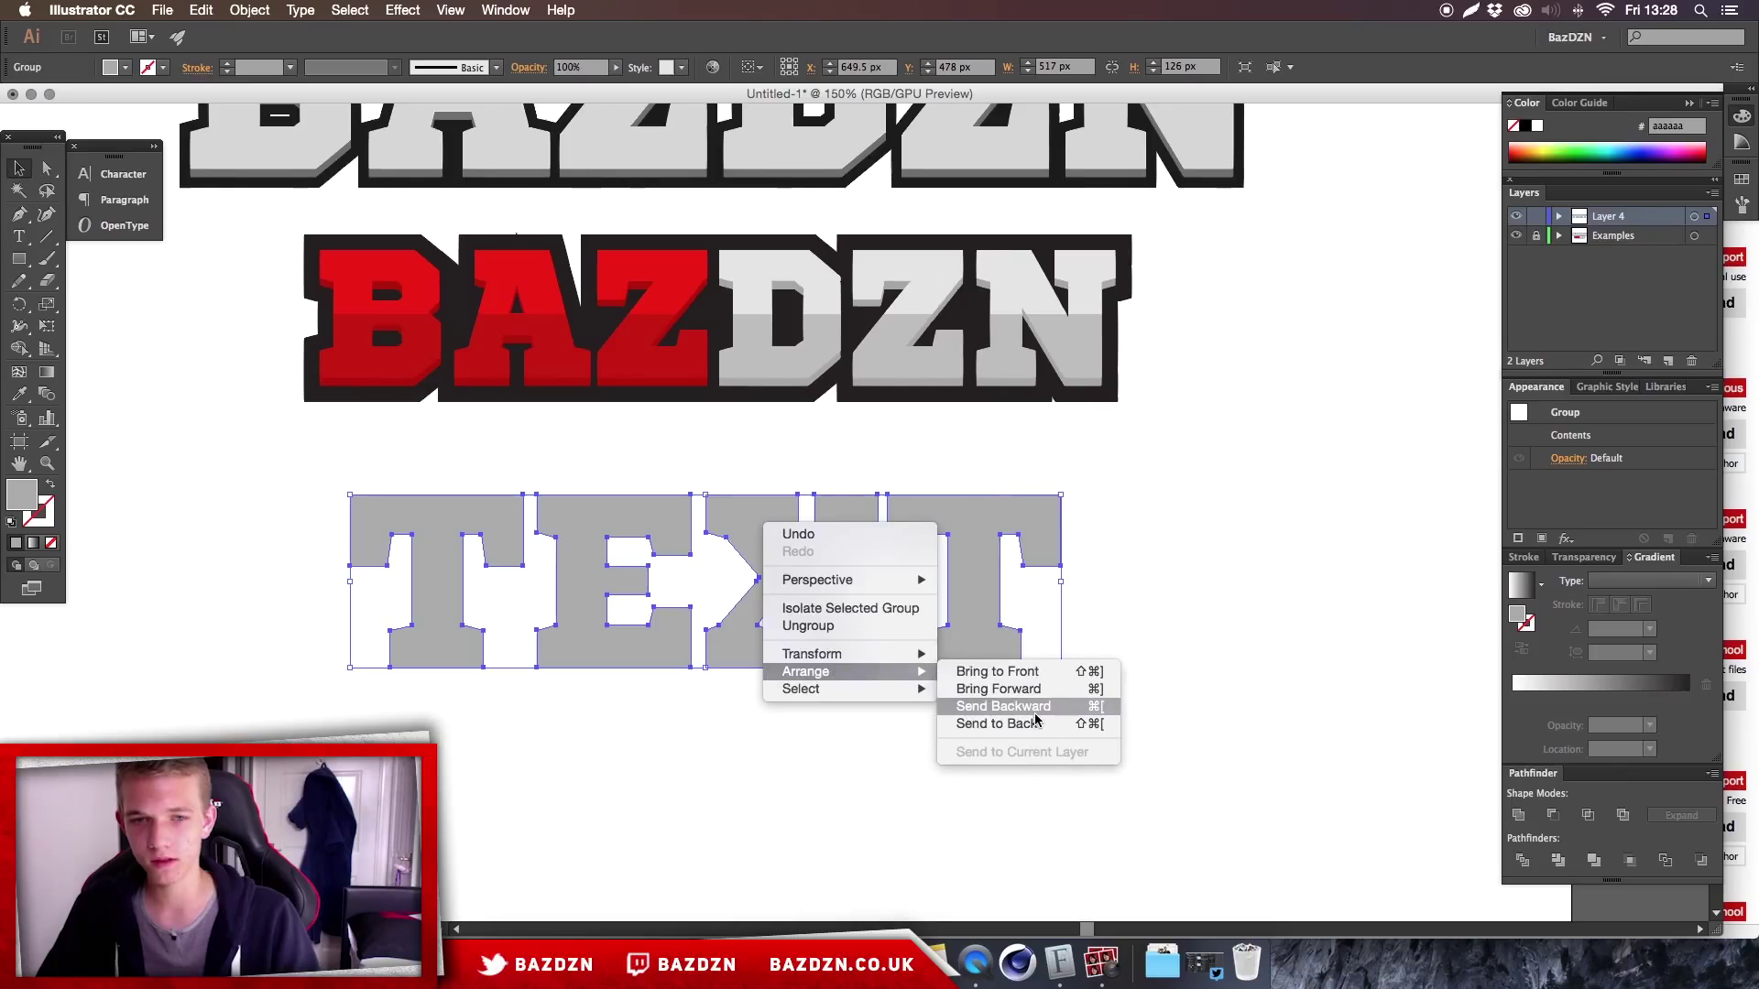
{"action": "left_click", "coordinate": [1025, 724]}
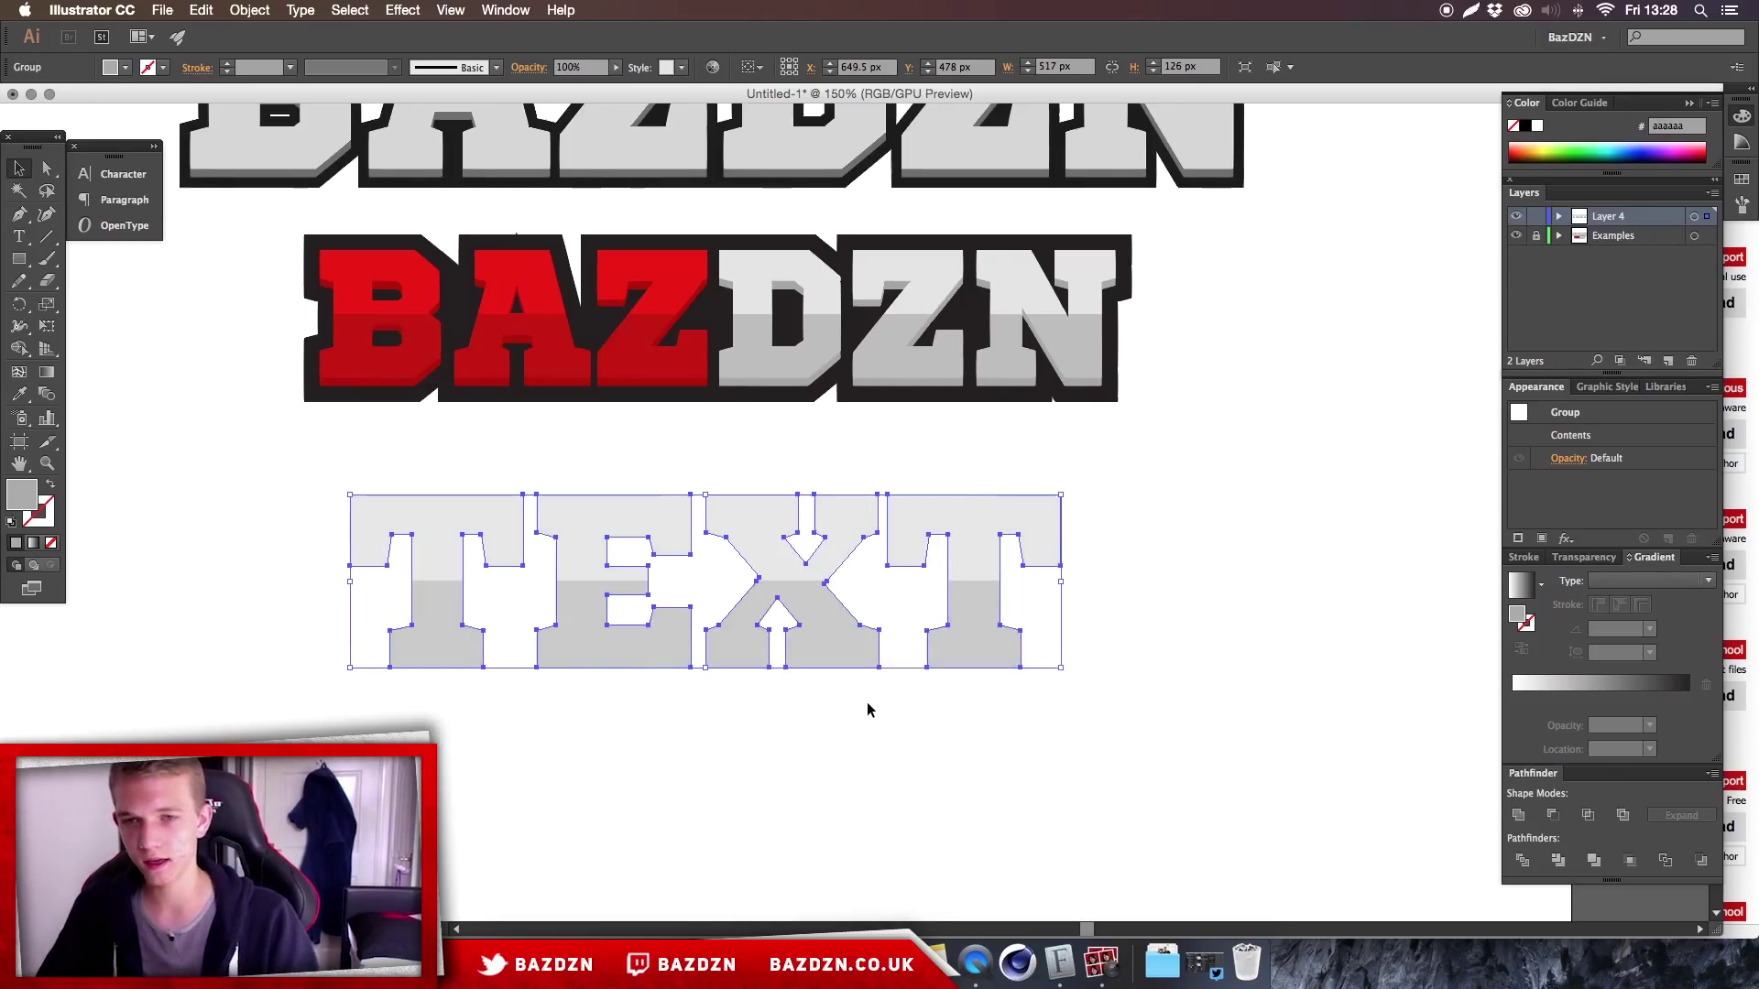
{"action": "key", "text": "Down"}
{"action": "key", "text": "Down"}
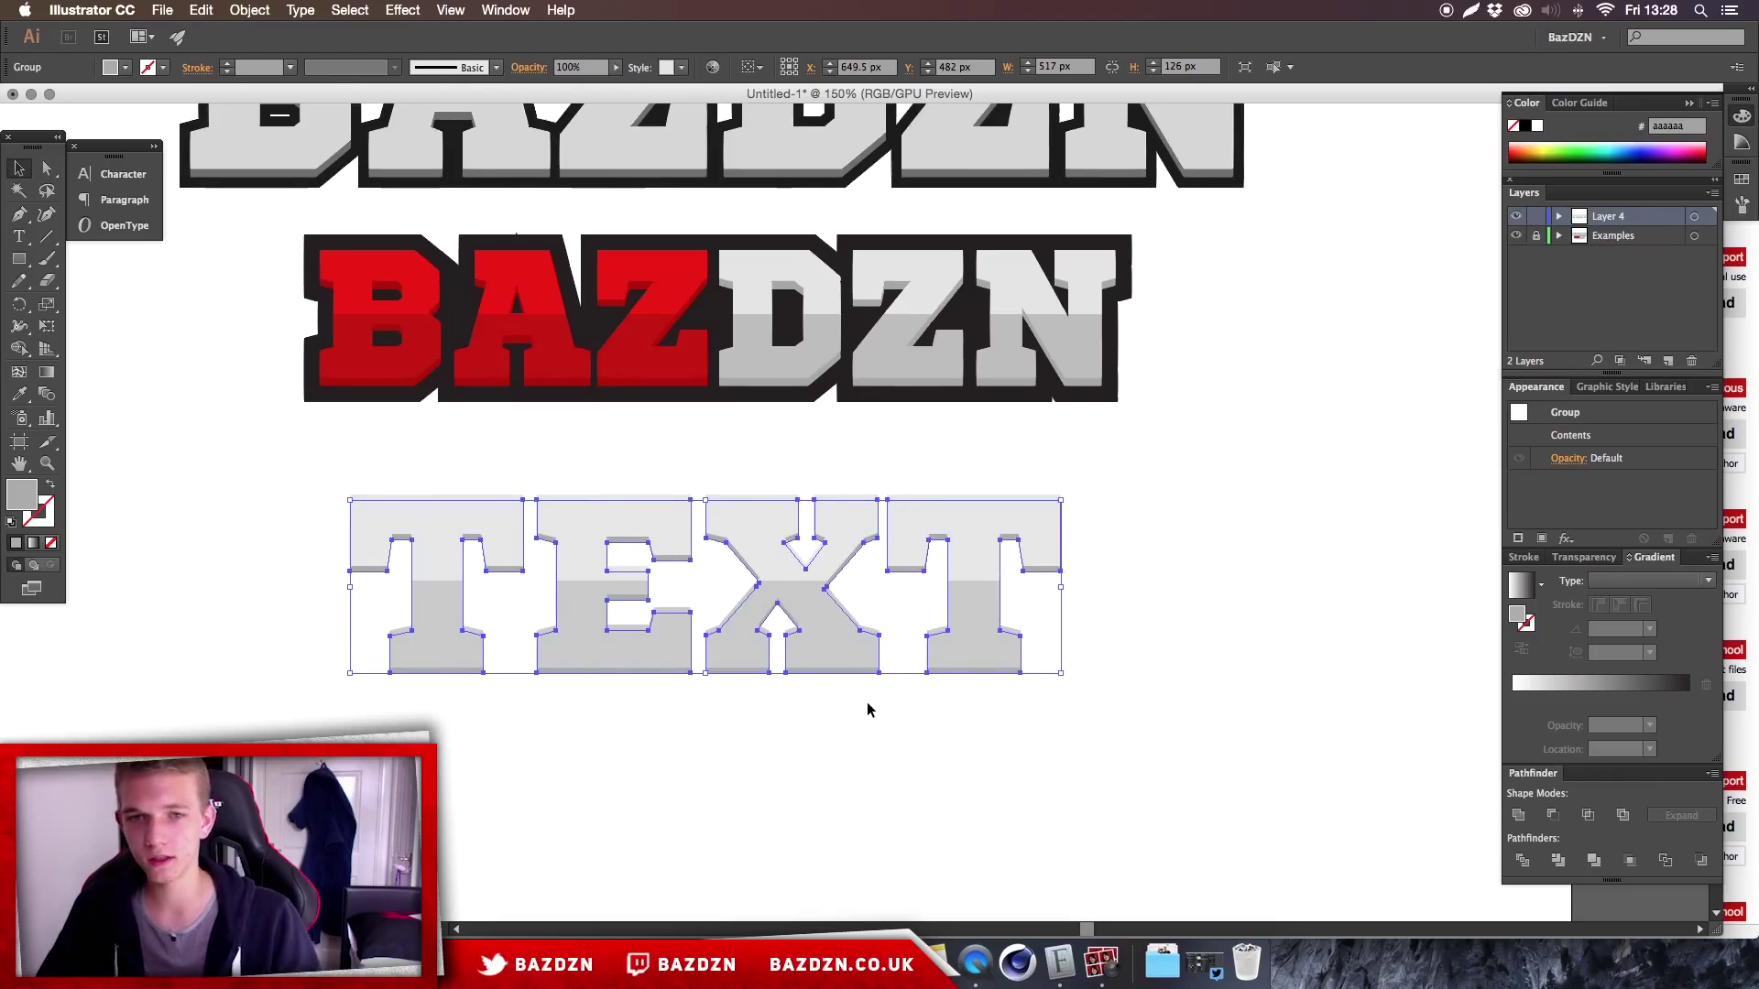
{"action": "left_click", "coordinate": [869, 710]}
{"action": "key", "text": "super+equal"}
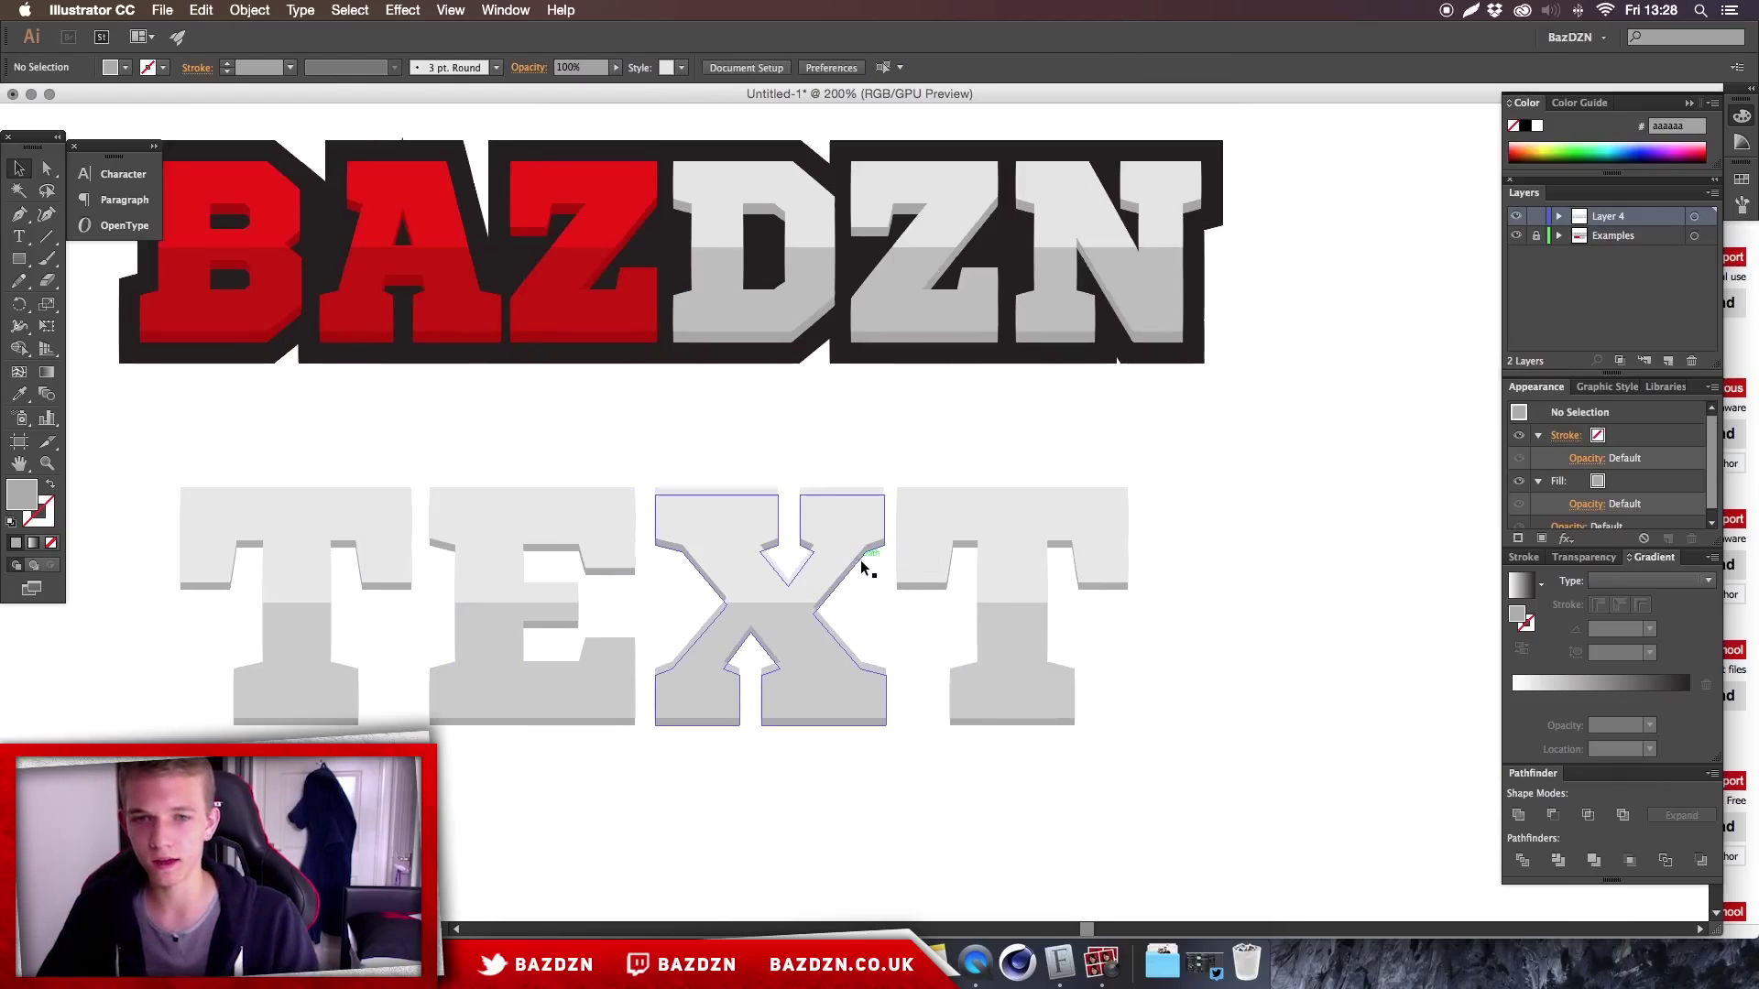
- Recolour the shadow letters to a darker grey, #939393
{"action": "left_click", "coordinate": [864, 561]}
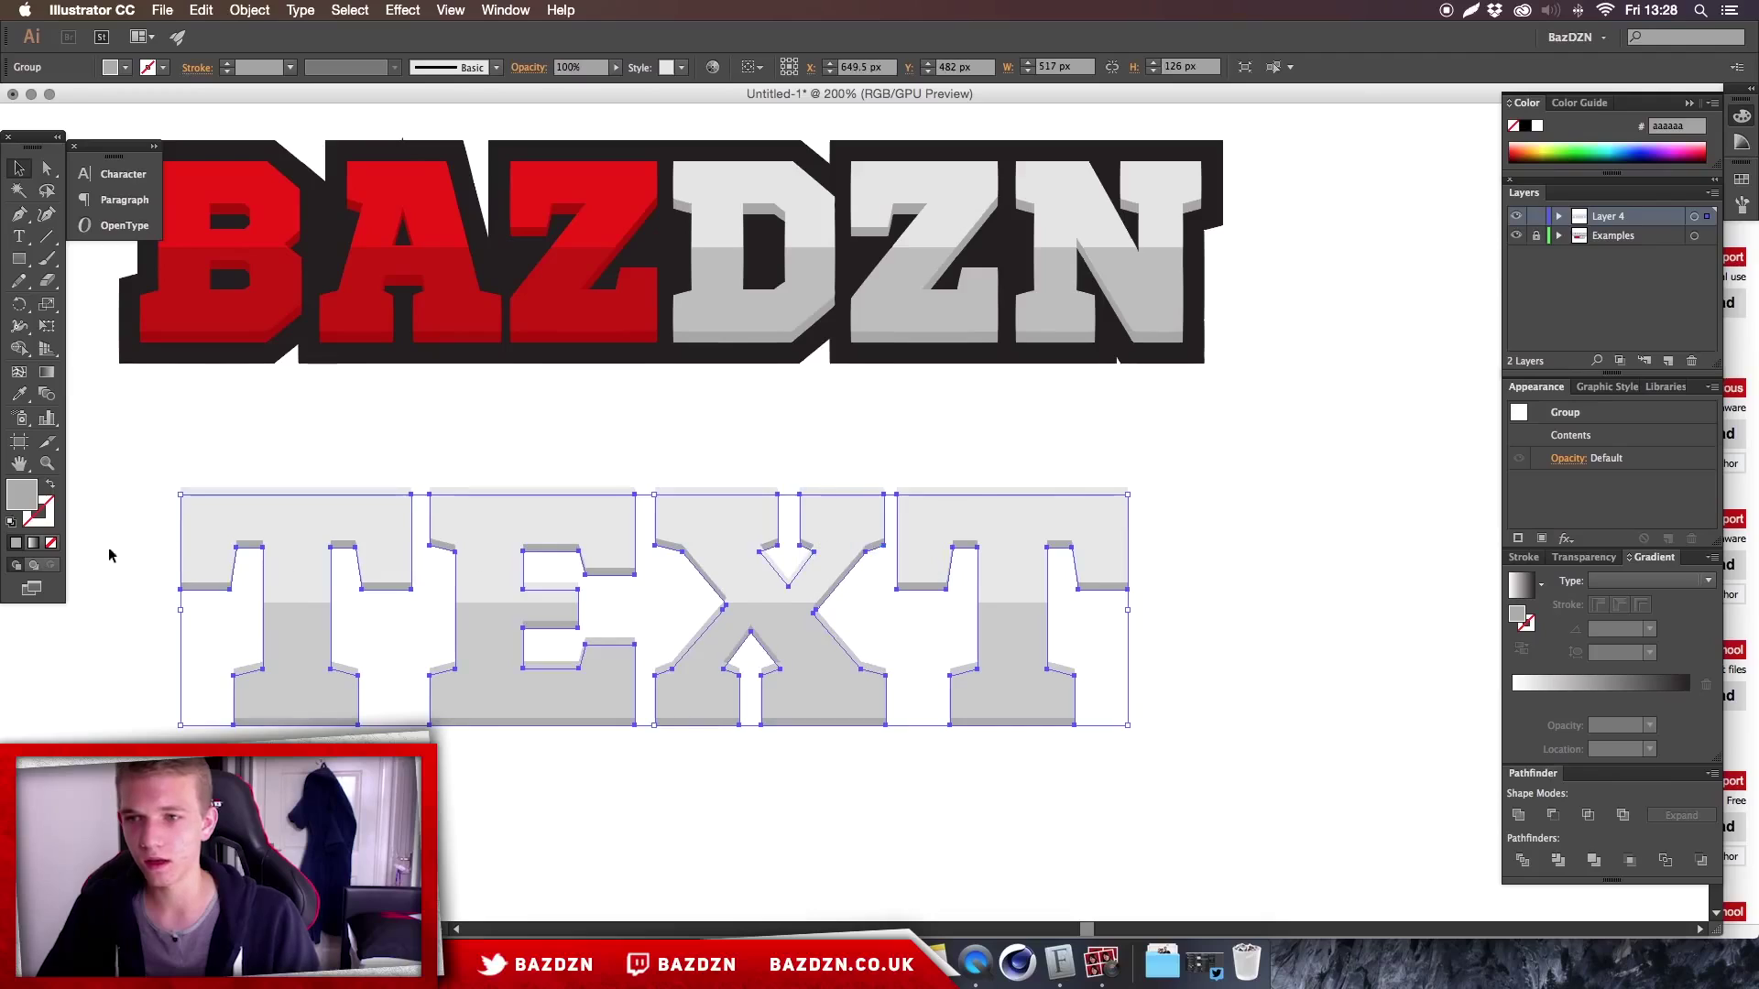
{"action": "double_click", "coordinate": [28, 500]}
{"action": "left_click", "coordinate": [11, 259]}
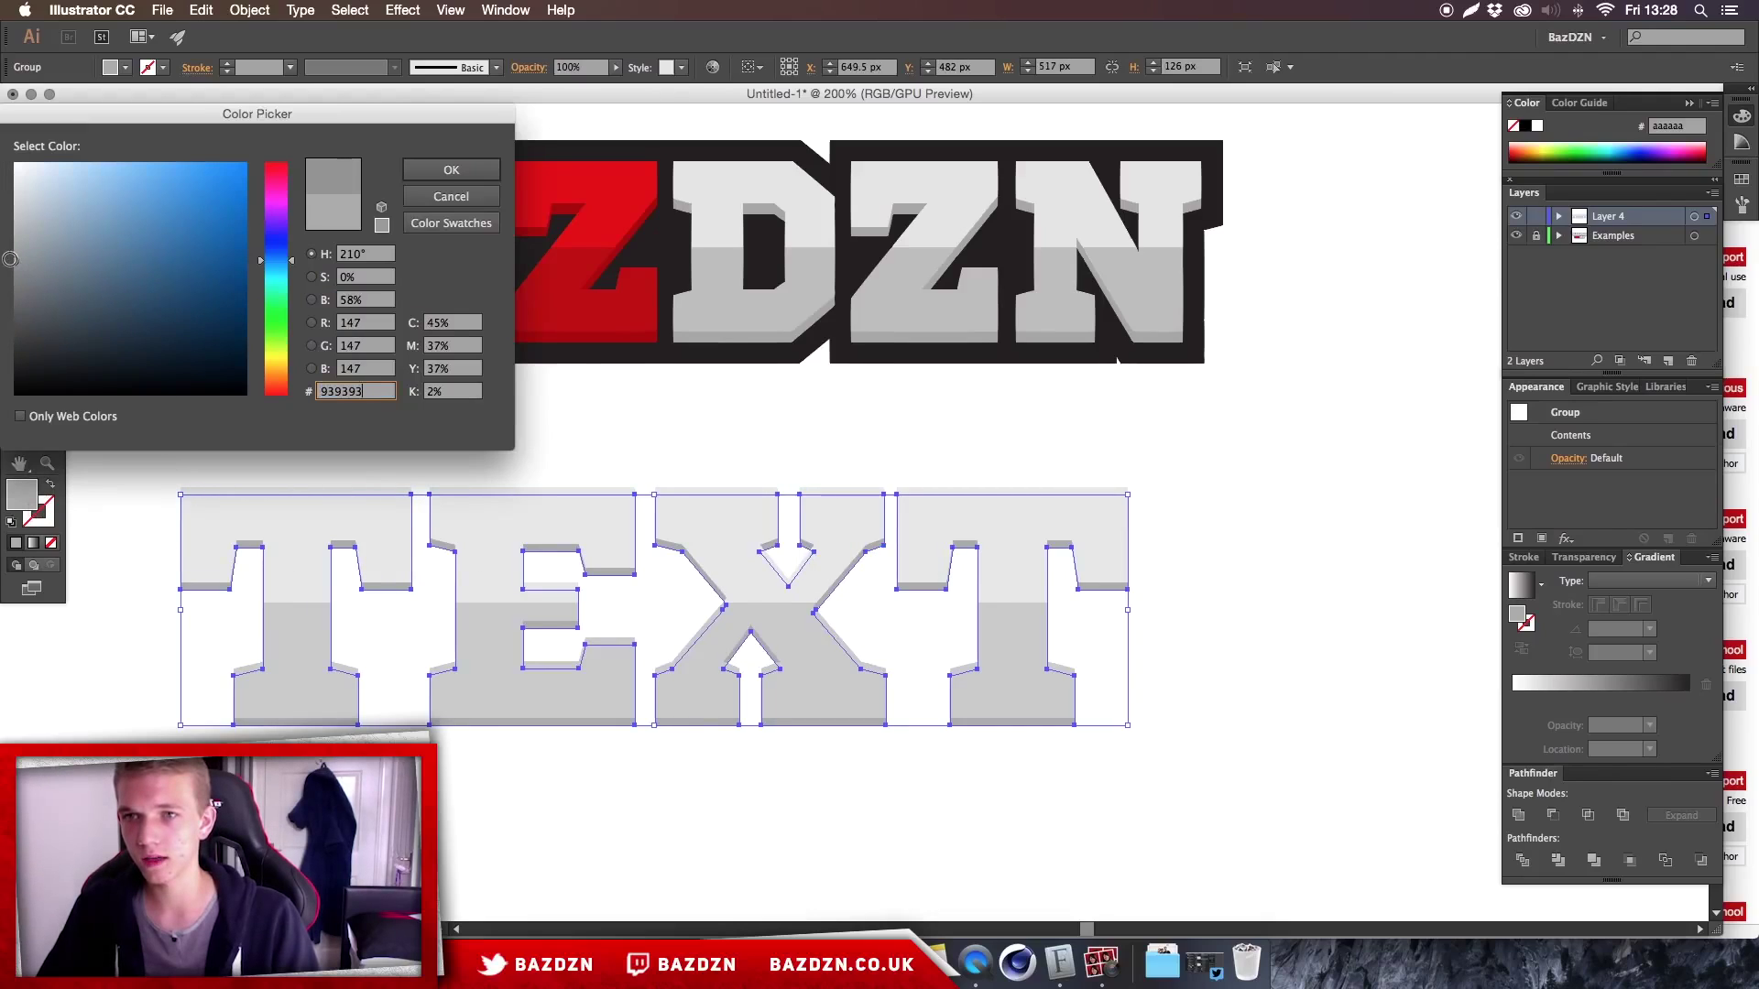
{"action": "key", "text": "Return"}
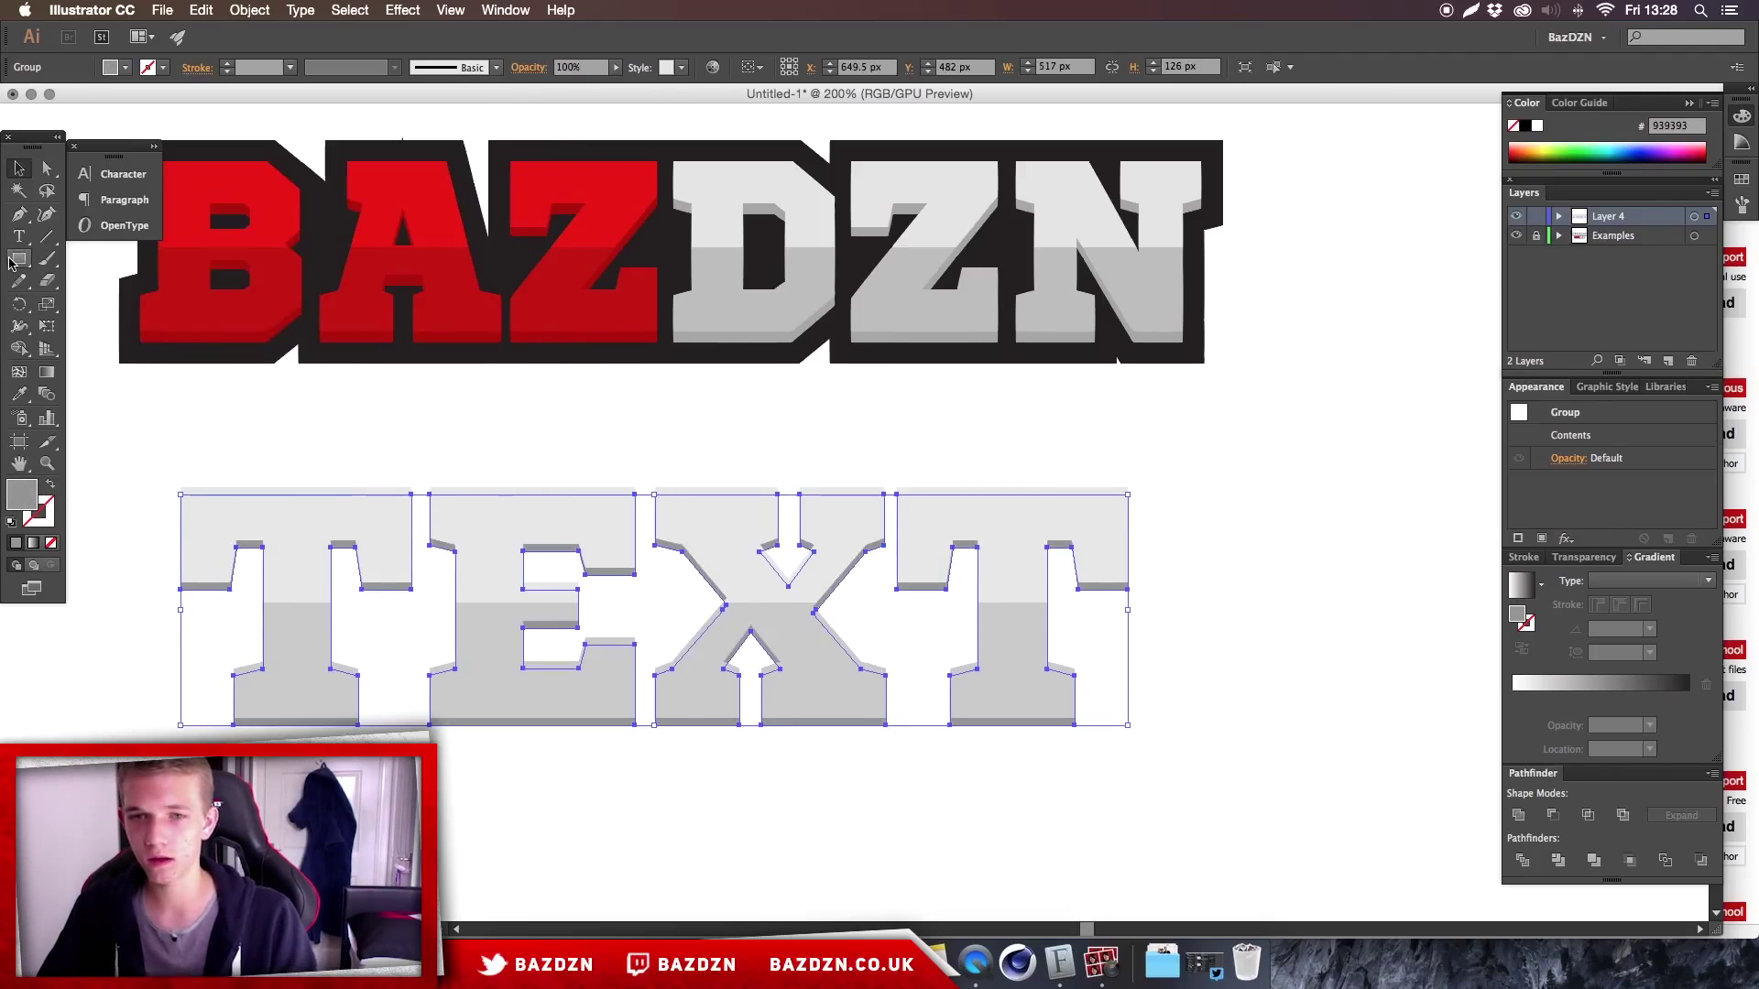
- Check the shadow selection and zoom out to the whole artboard
{"action": "left_click", "coordinate": [514, 821]}
{"action": "left_click", "coordinate": [710, 728]}
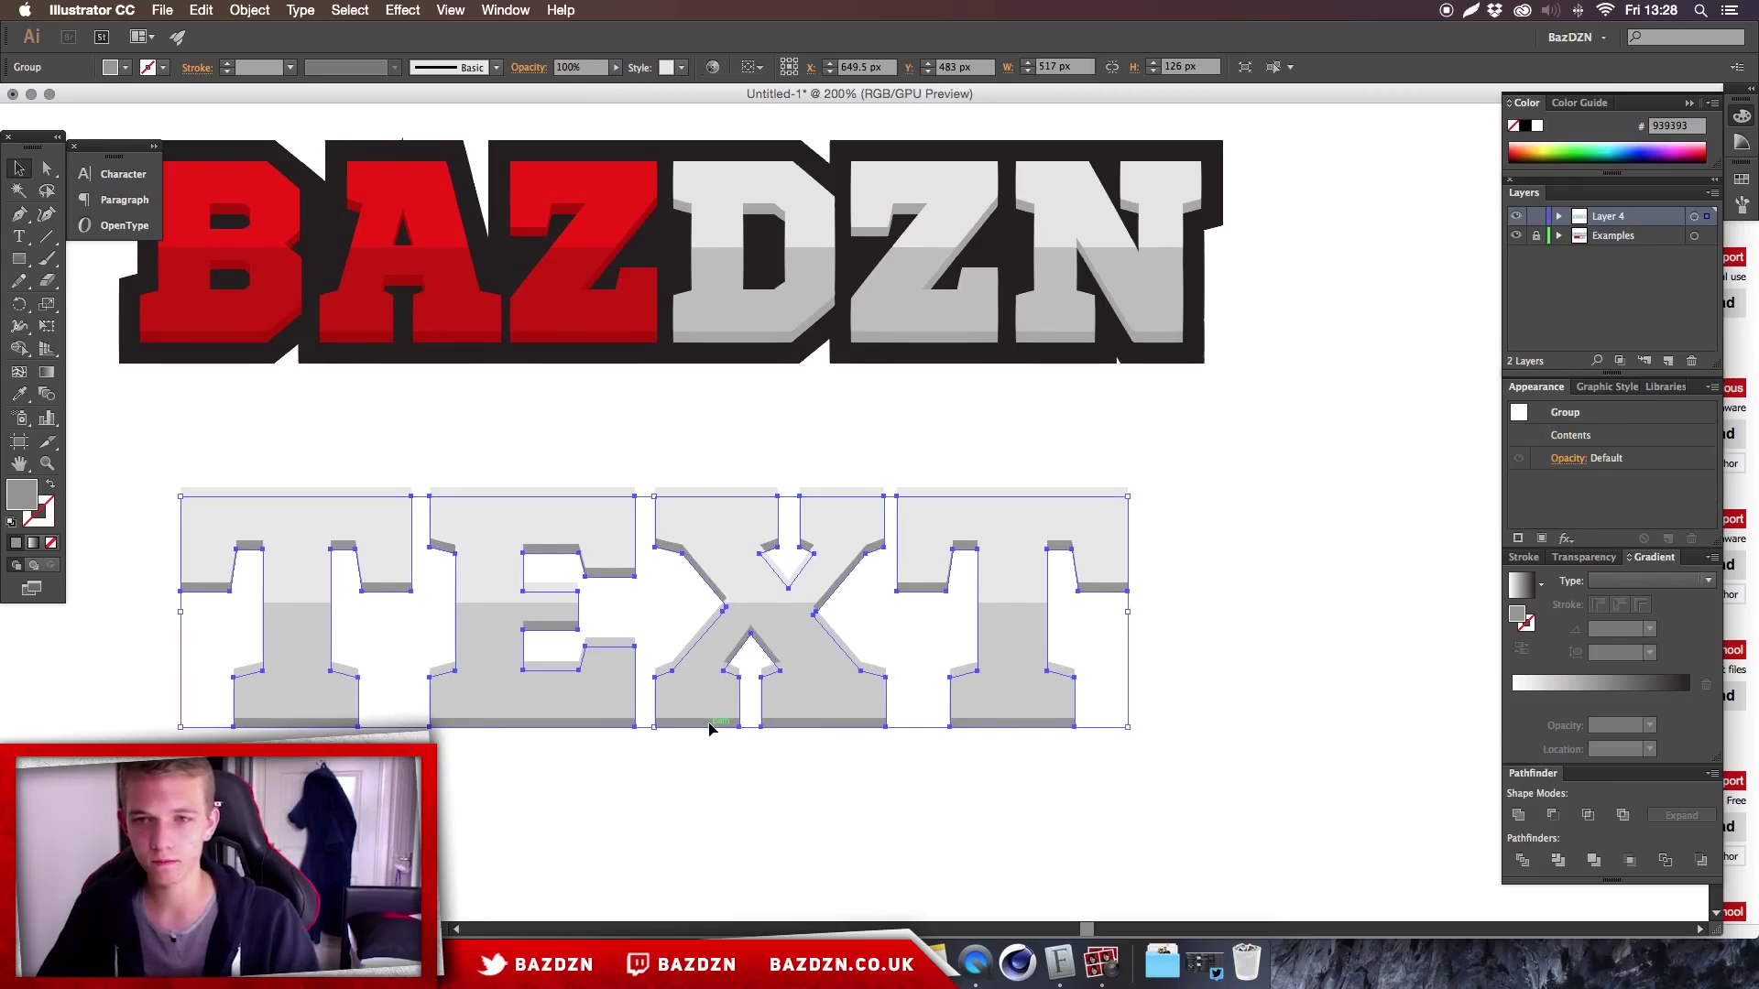
{"action": "left_click", "coordinate": [692, 767]}
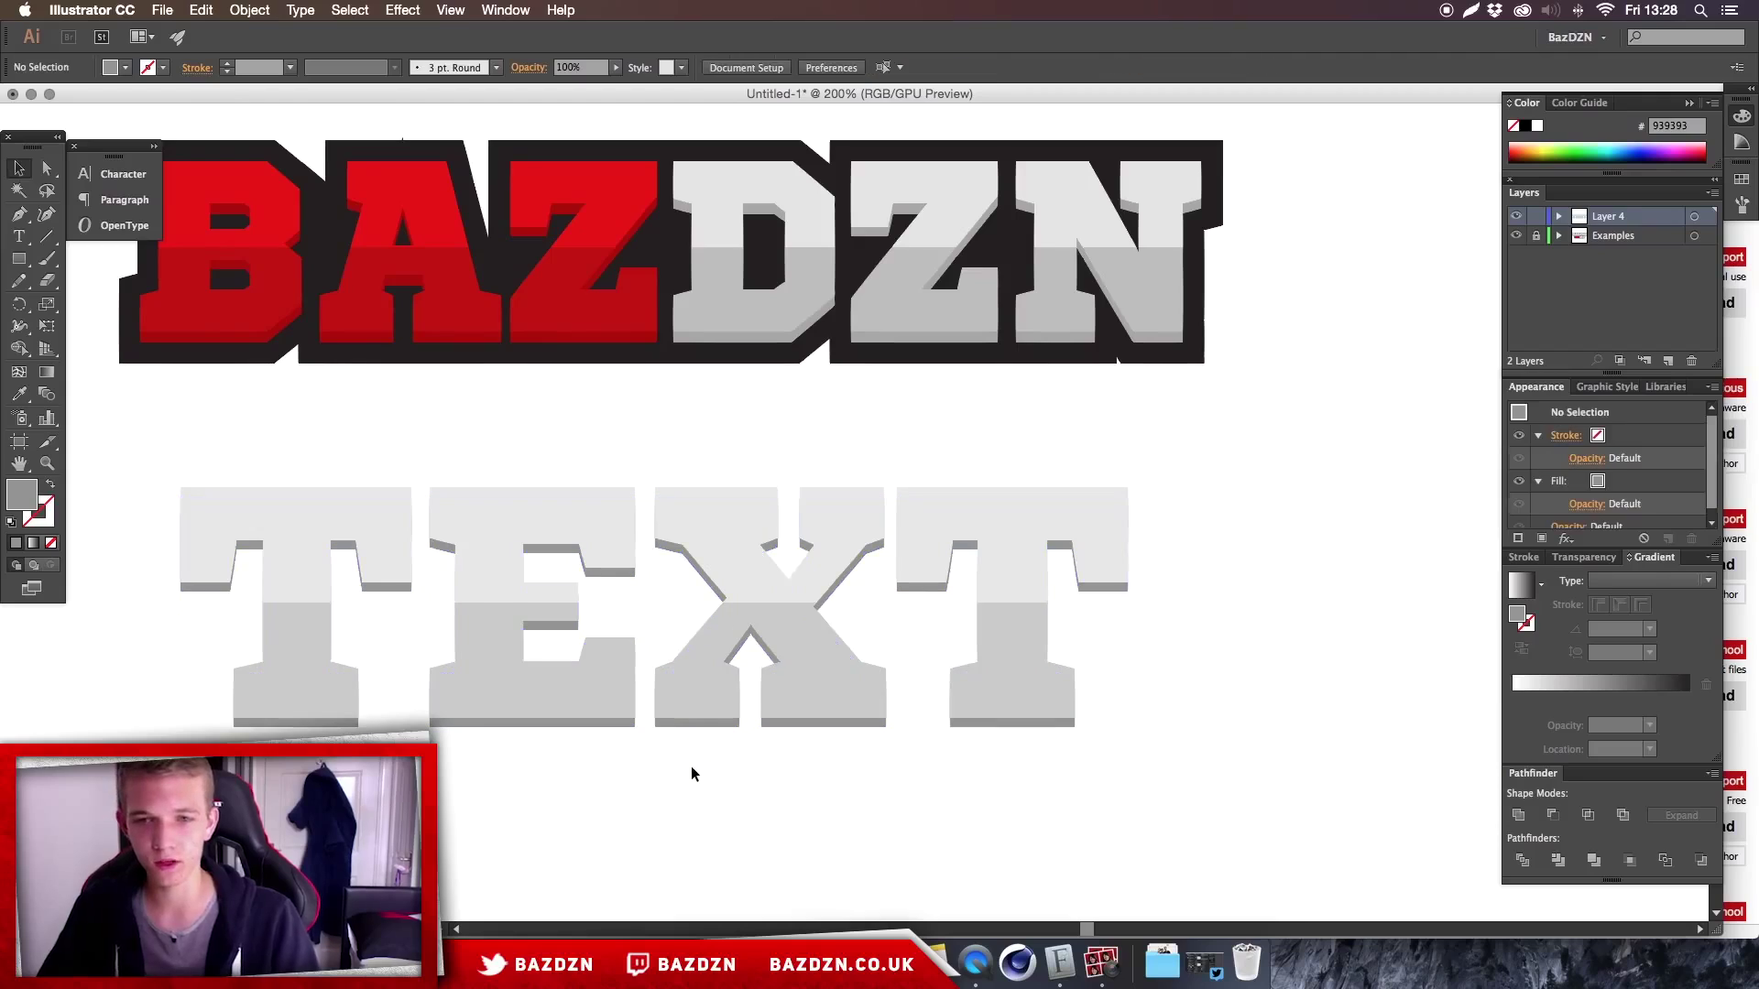
{"action": "key", "text": "super+minus"}
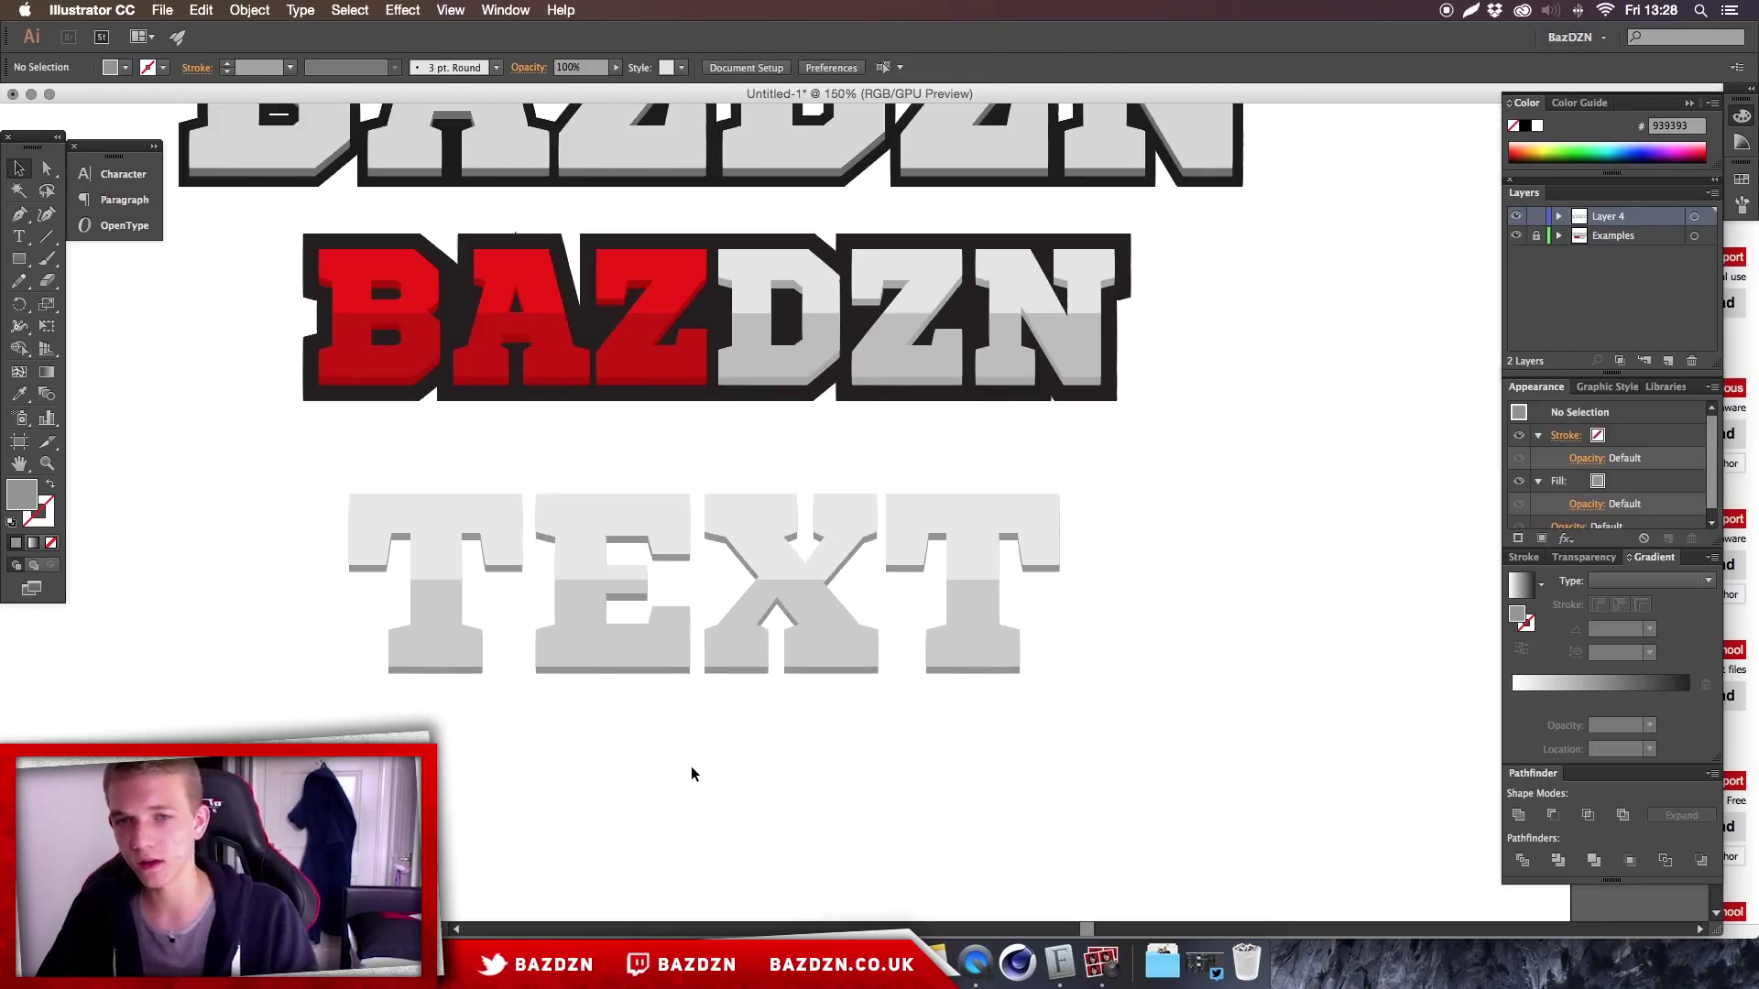
{"action": "left_click", "coordinate": [740, 670]}
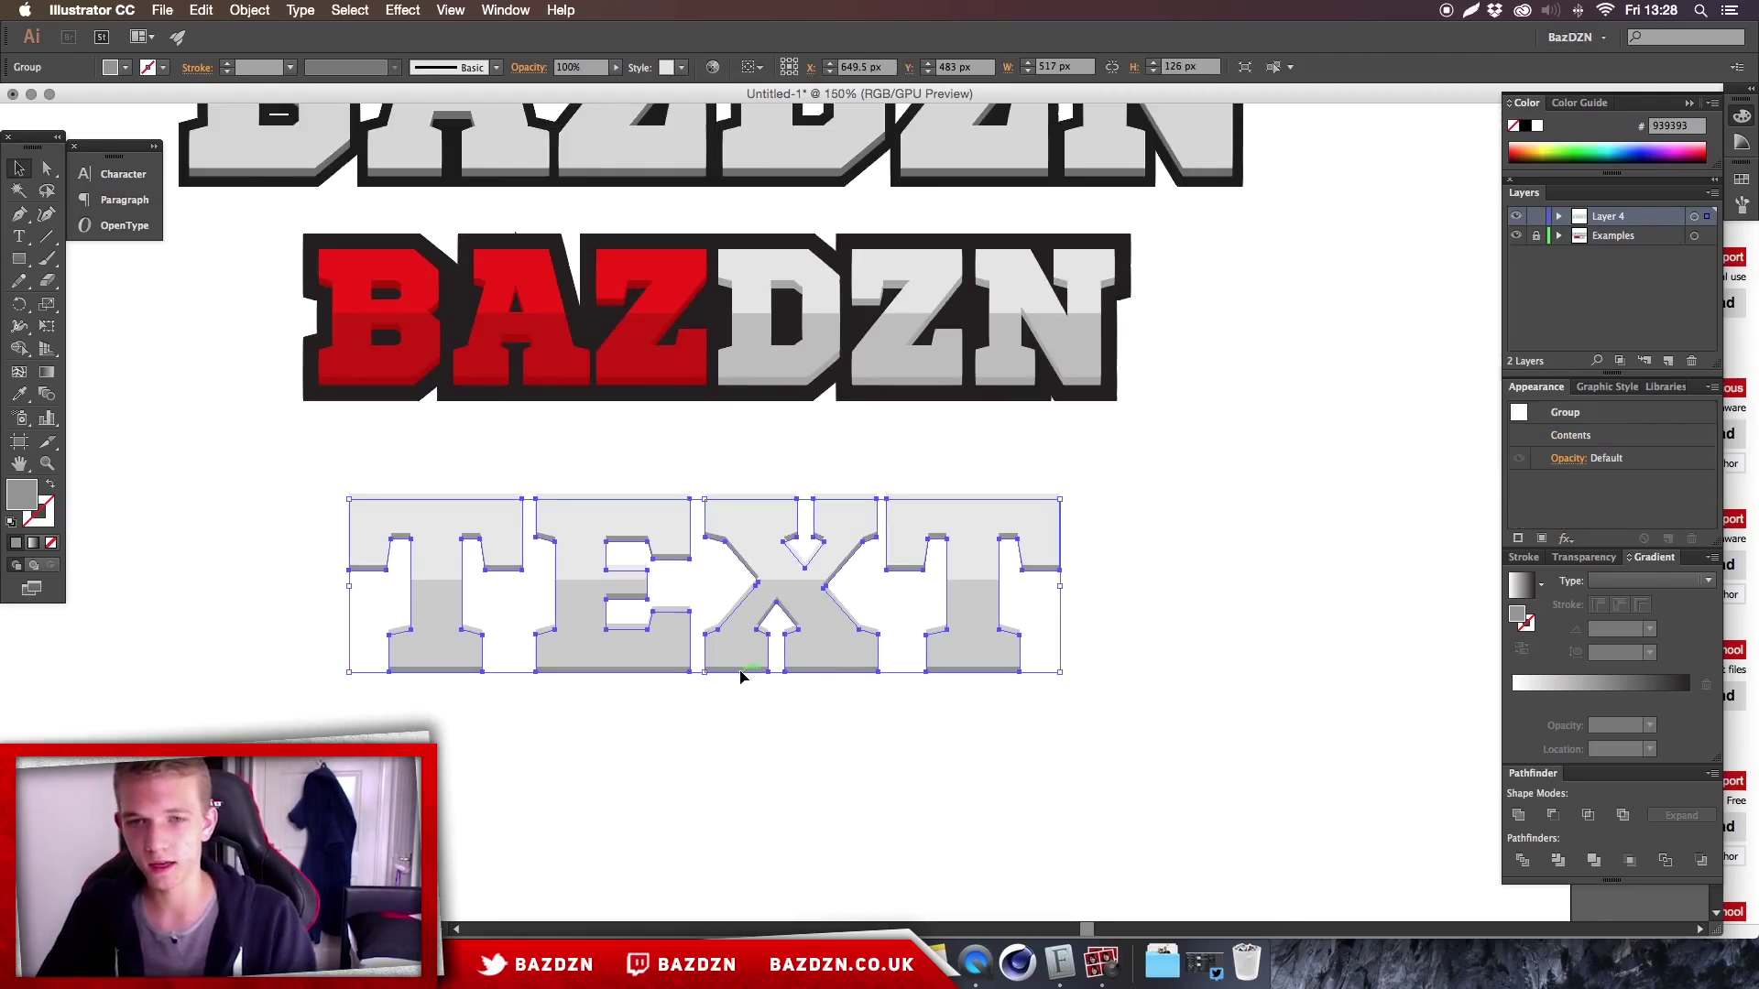
{"action": "left_click", "coordinate": [724, 709]}
{"action": "key", "text": "super+minus"}
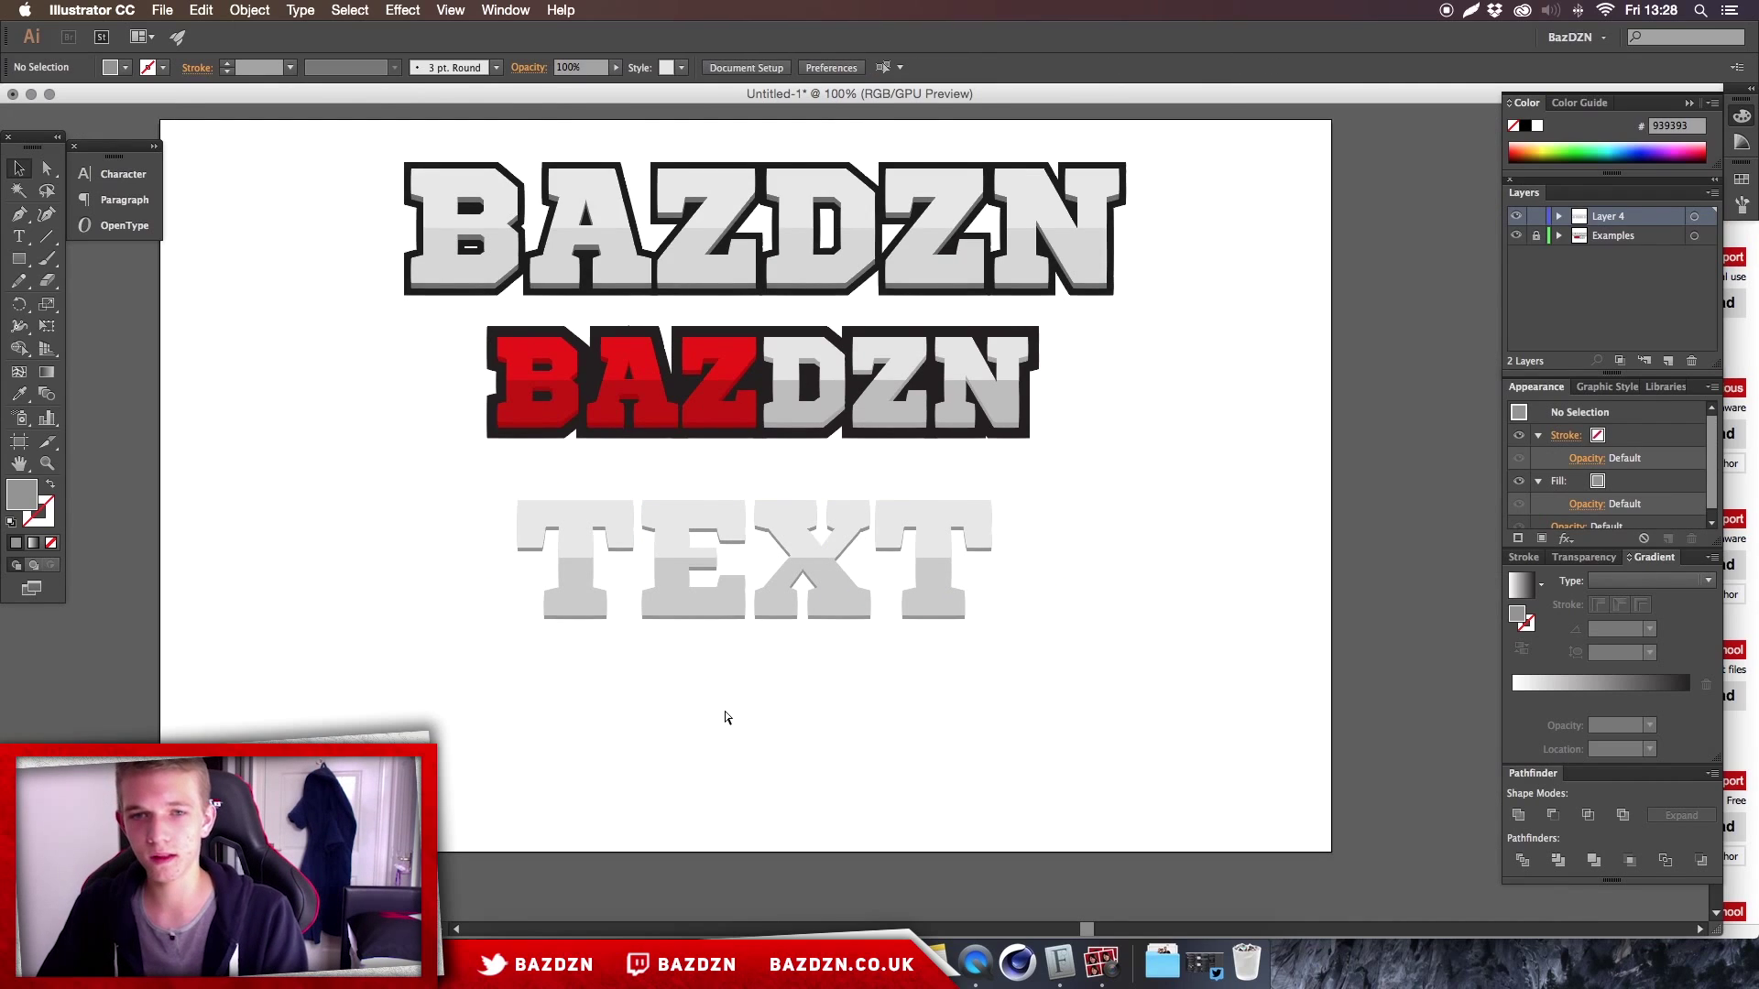
- Zoom in on the lettering and hide the bounding box with Cmd+Shift+B
{"action": "key", "text": "super+plus"}
{"action": "scroll", "coordinate": [620, 492], "scroll_direction": "up", "scroll_amount": 3}
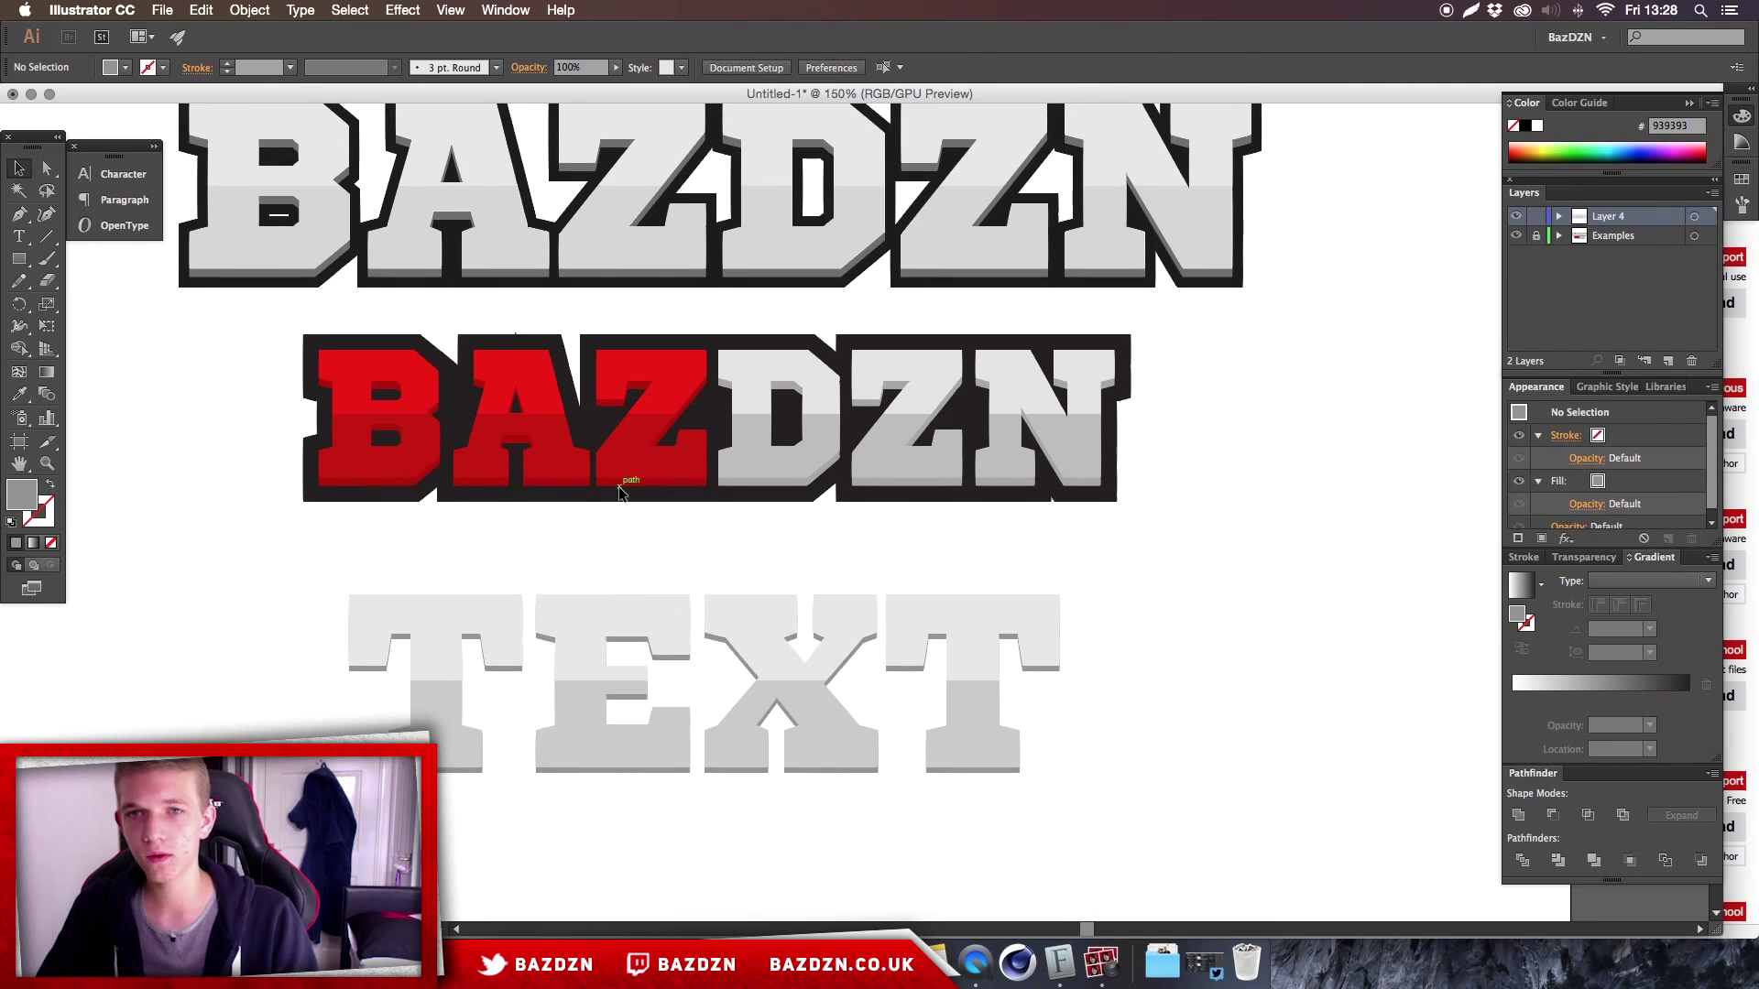
{"action": "scroll", "coordinate": [619, 492], "scroll_direction": "up", "scroll_amount": 1}
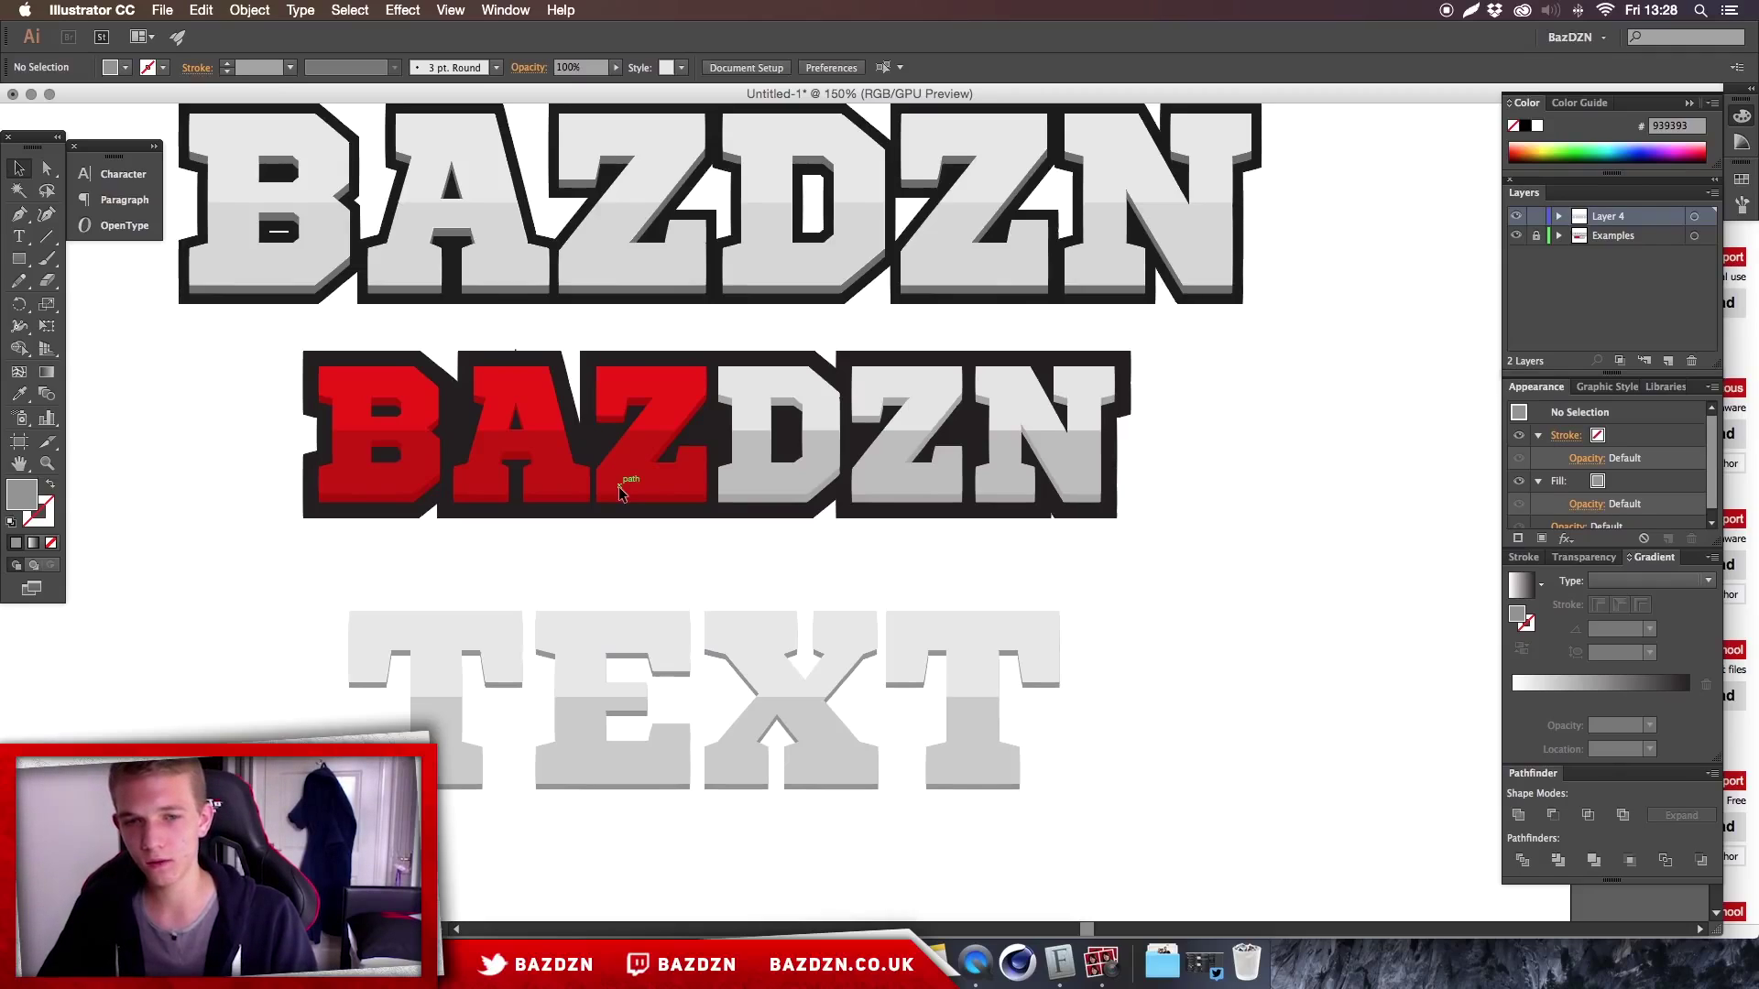
{"action": "scroll", "coordinate": [619, 492], "scroll_direction": "up", "scroll_amount": 1}
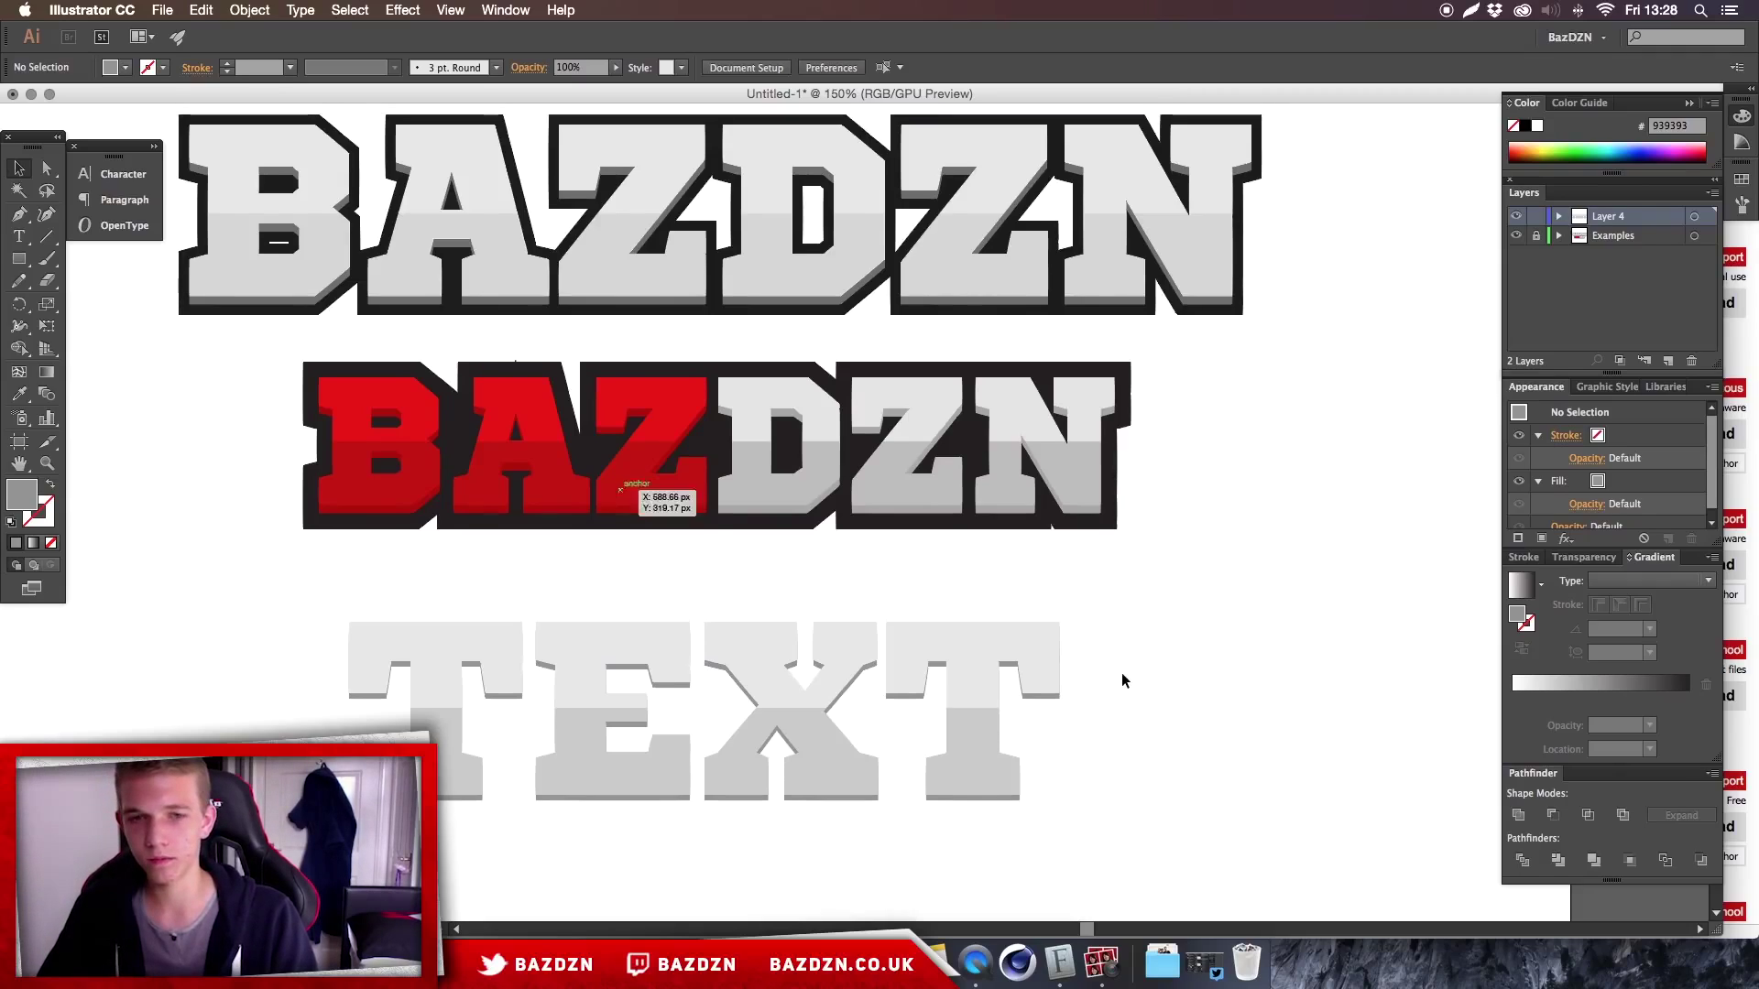
{"action": "left_click_drag", "start_coordinate": [1103, 648], "coordinate": [1053, 675]}
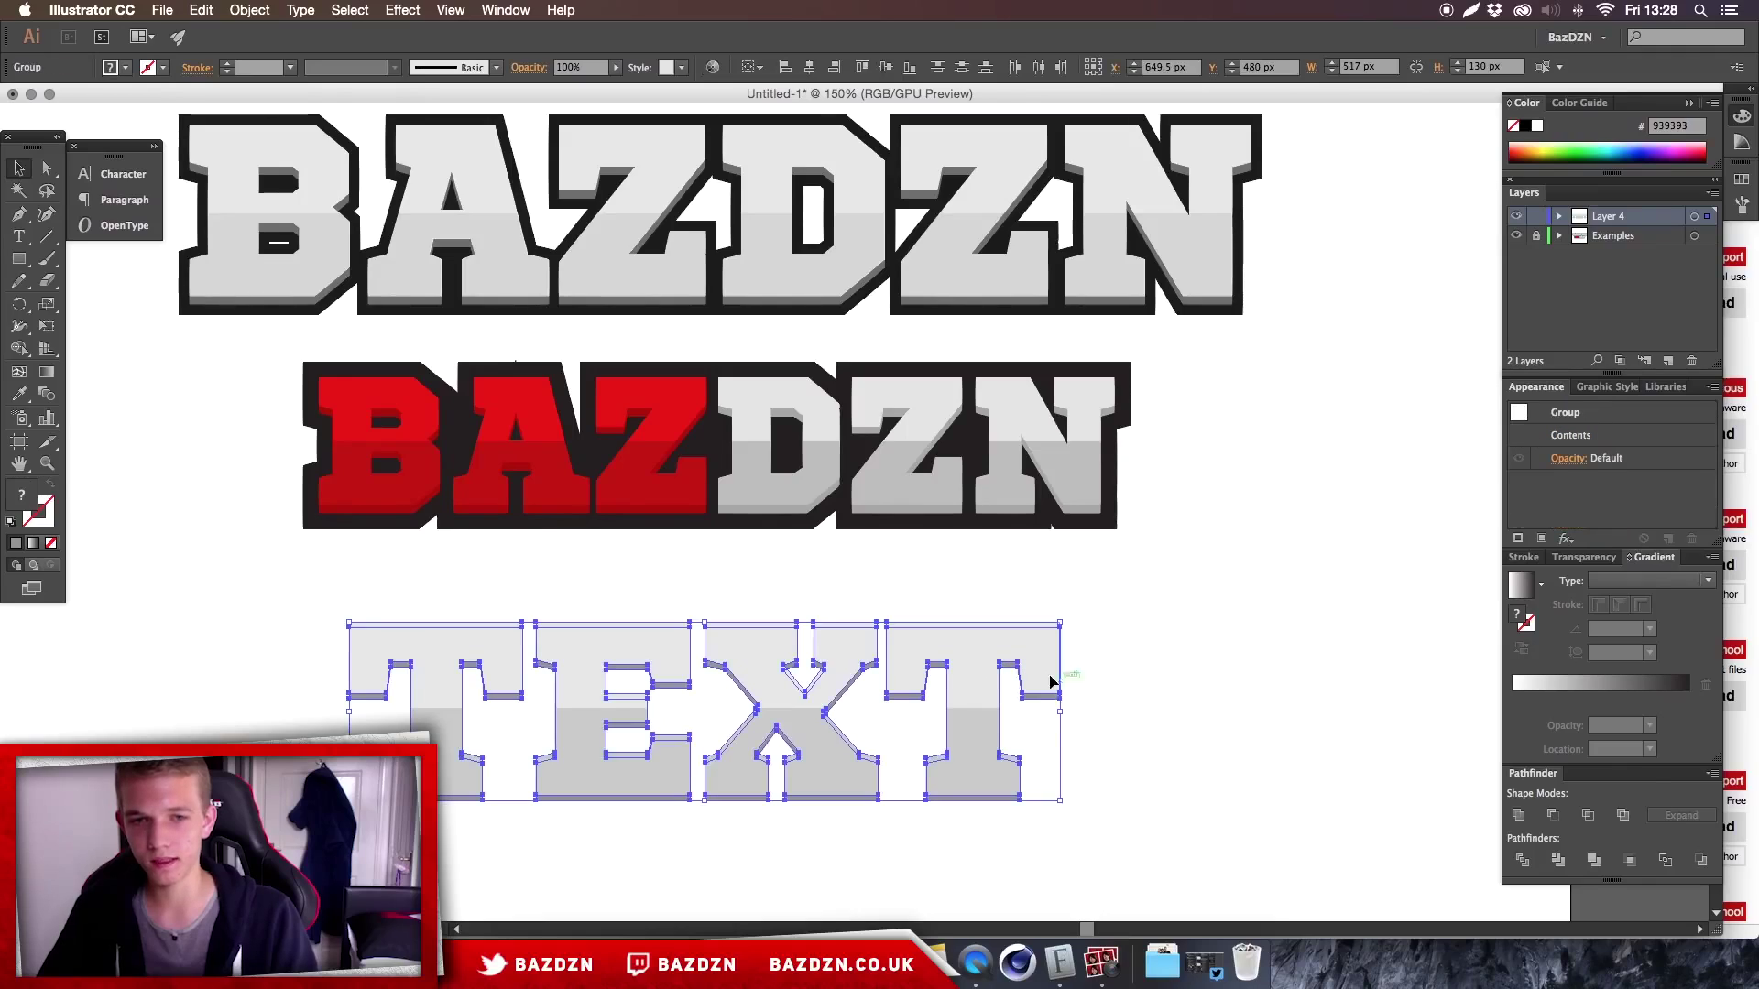
{"action": "scroll", "coordinate": [1088, 651], "scroll_direction": "down", "scroll_amount": 6}
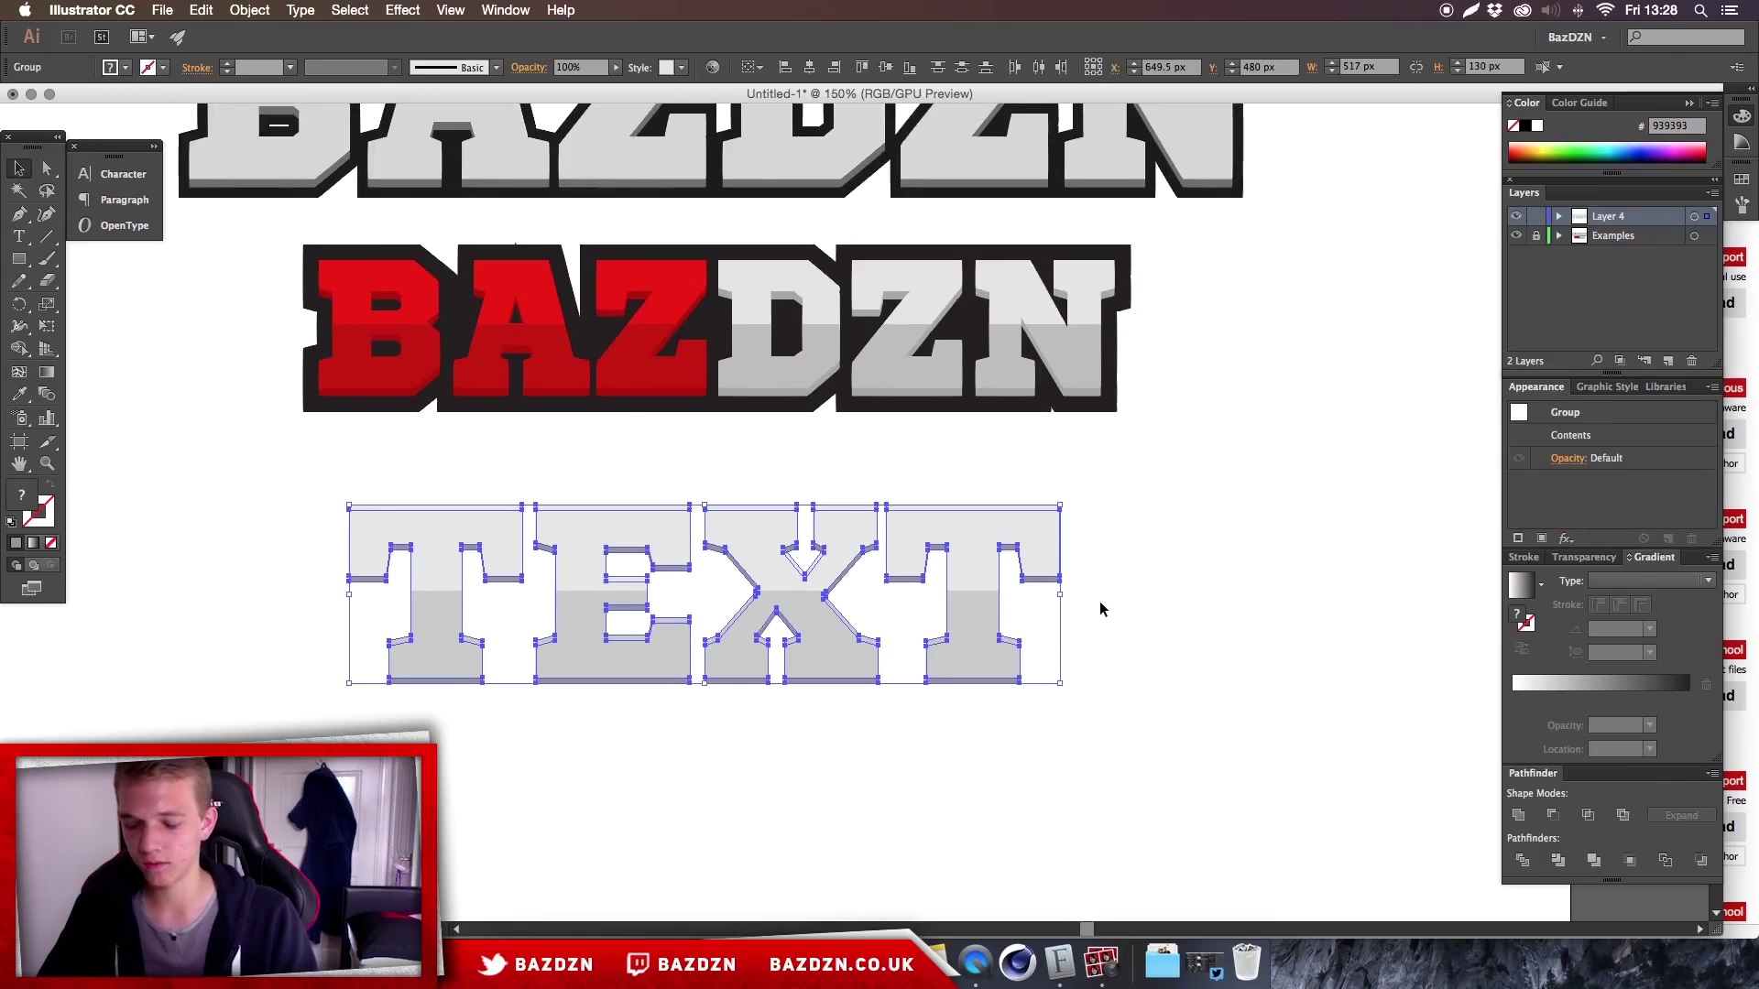
{"action": "key", "text": "super+shift+b"}
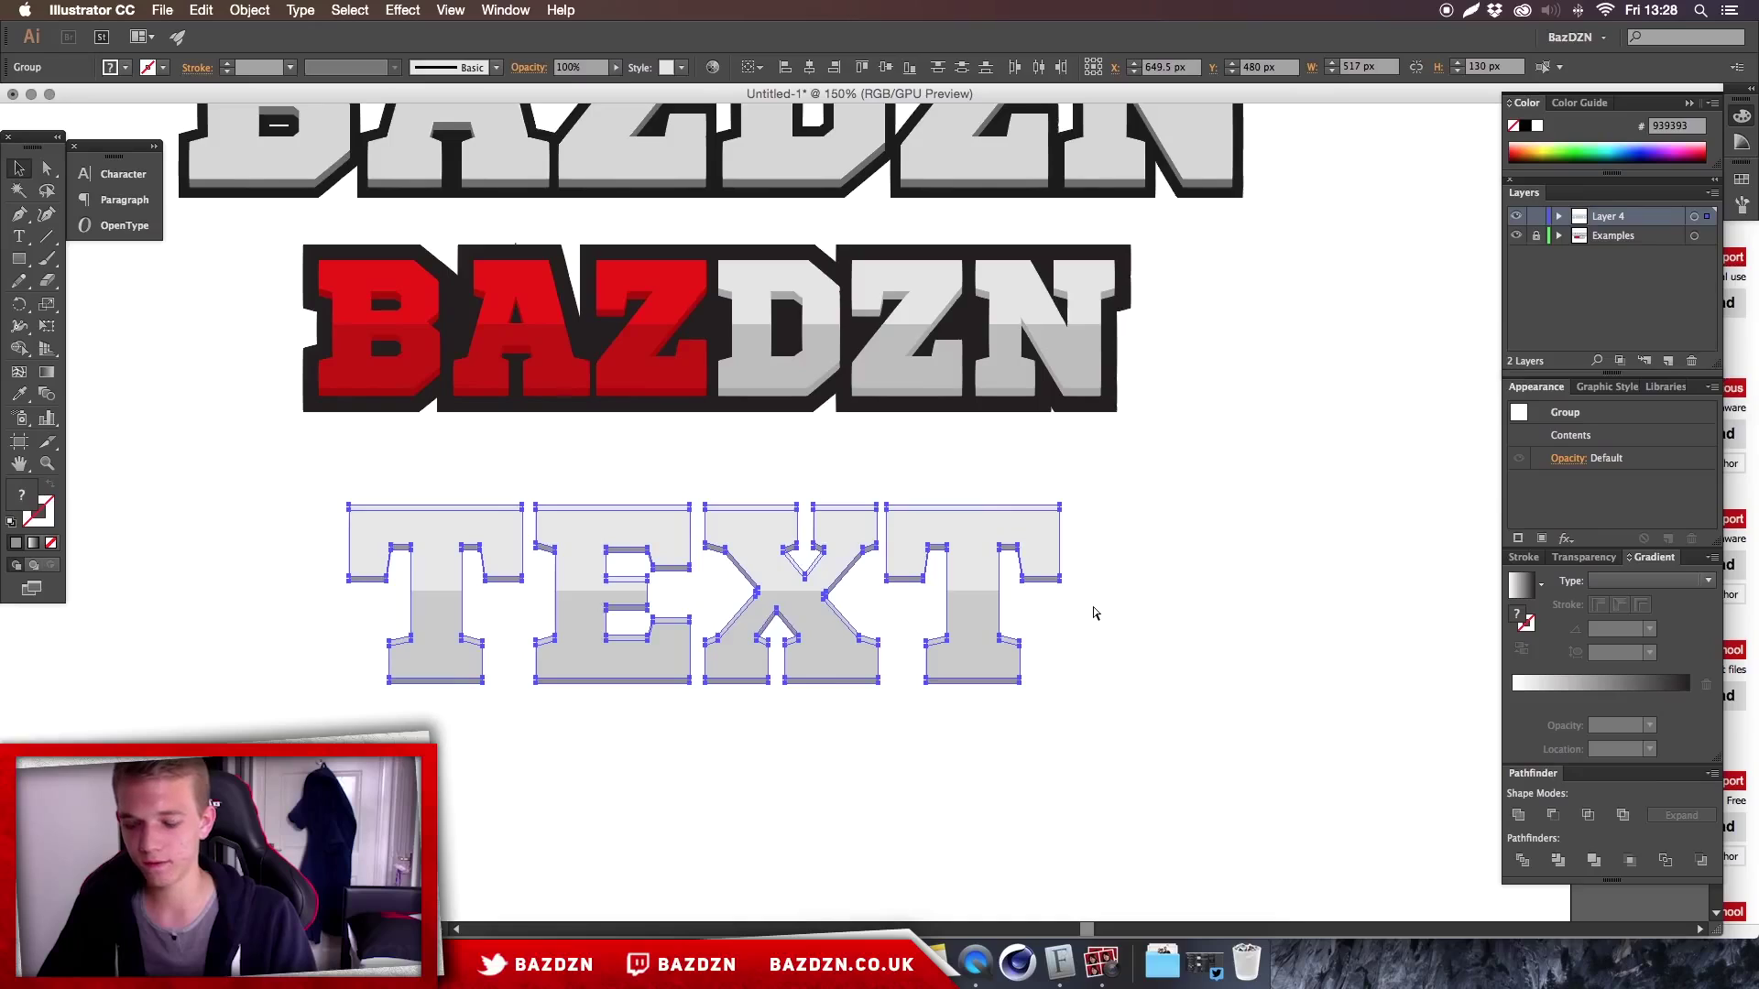
{"action": "key", "text": "super+shift+b"}
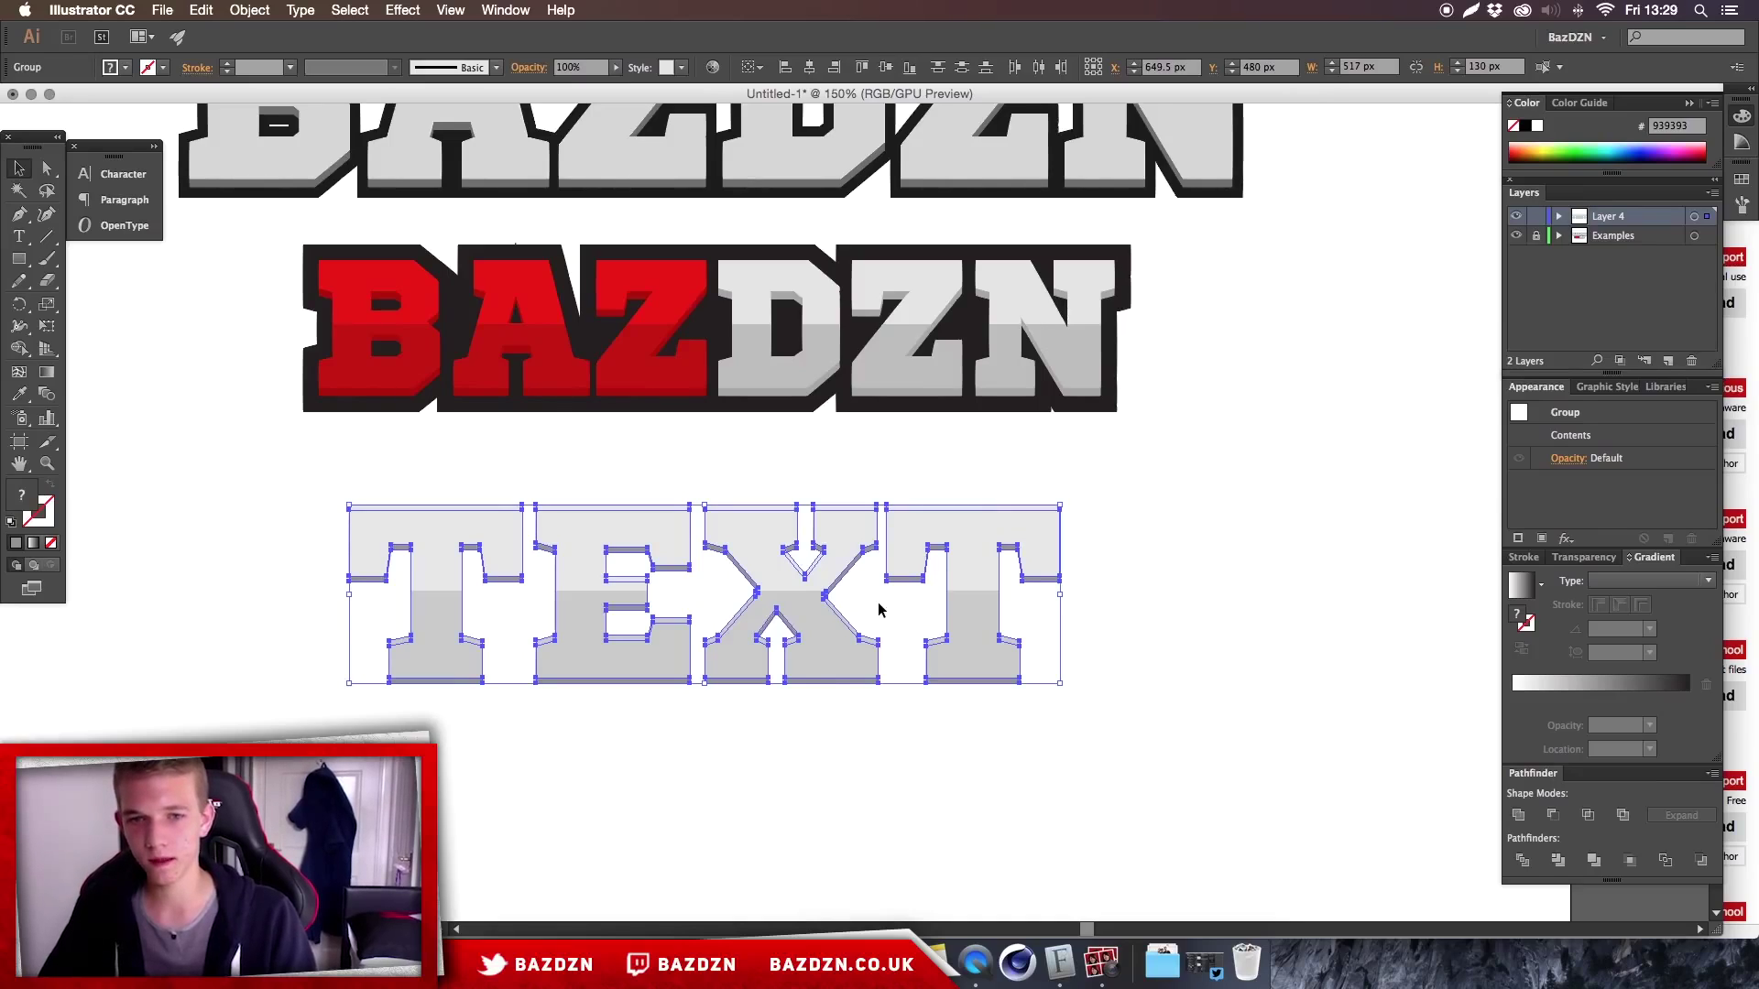
{"action": "key", "text": "super+shift+b"}
{"action": "key", "text": "super+shift+b"}
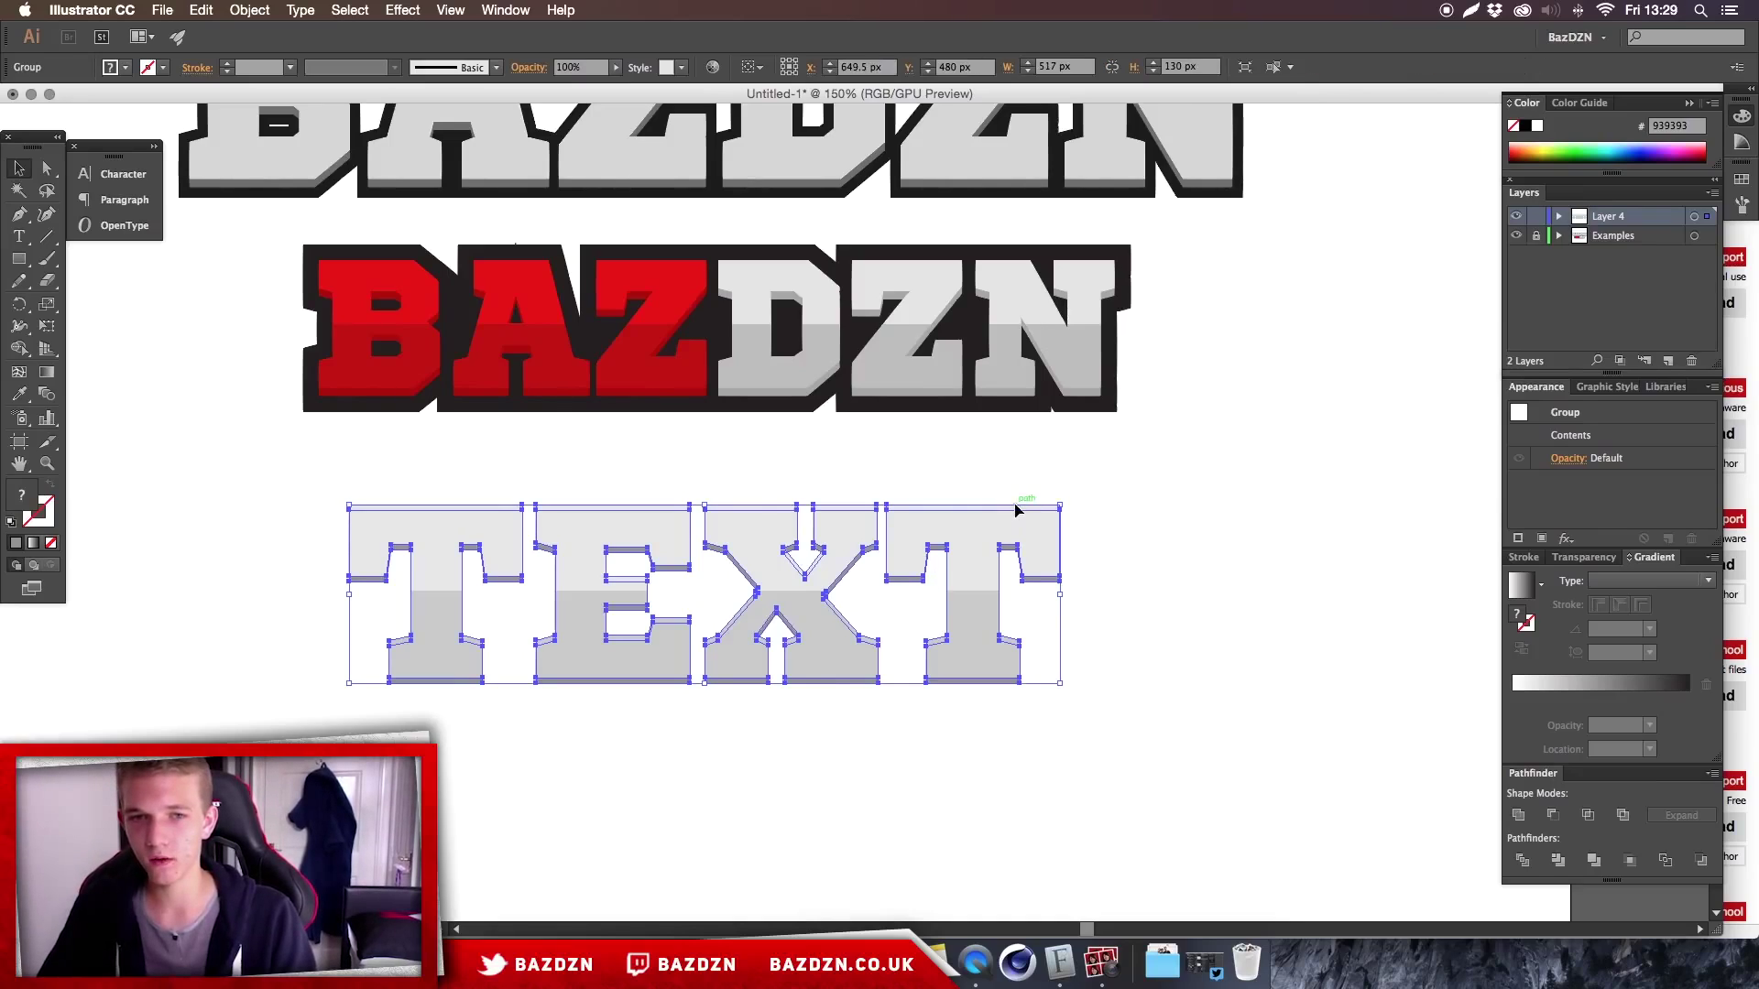
- Duplicate the TEXT letters and leave the copy sitting exactly over the original
{"action": "left_click_drag", "start_coordinate": [1005, 513], "coordinate": [1384, 449]}
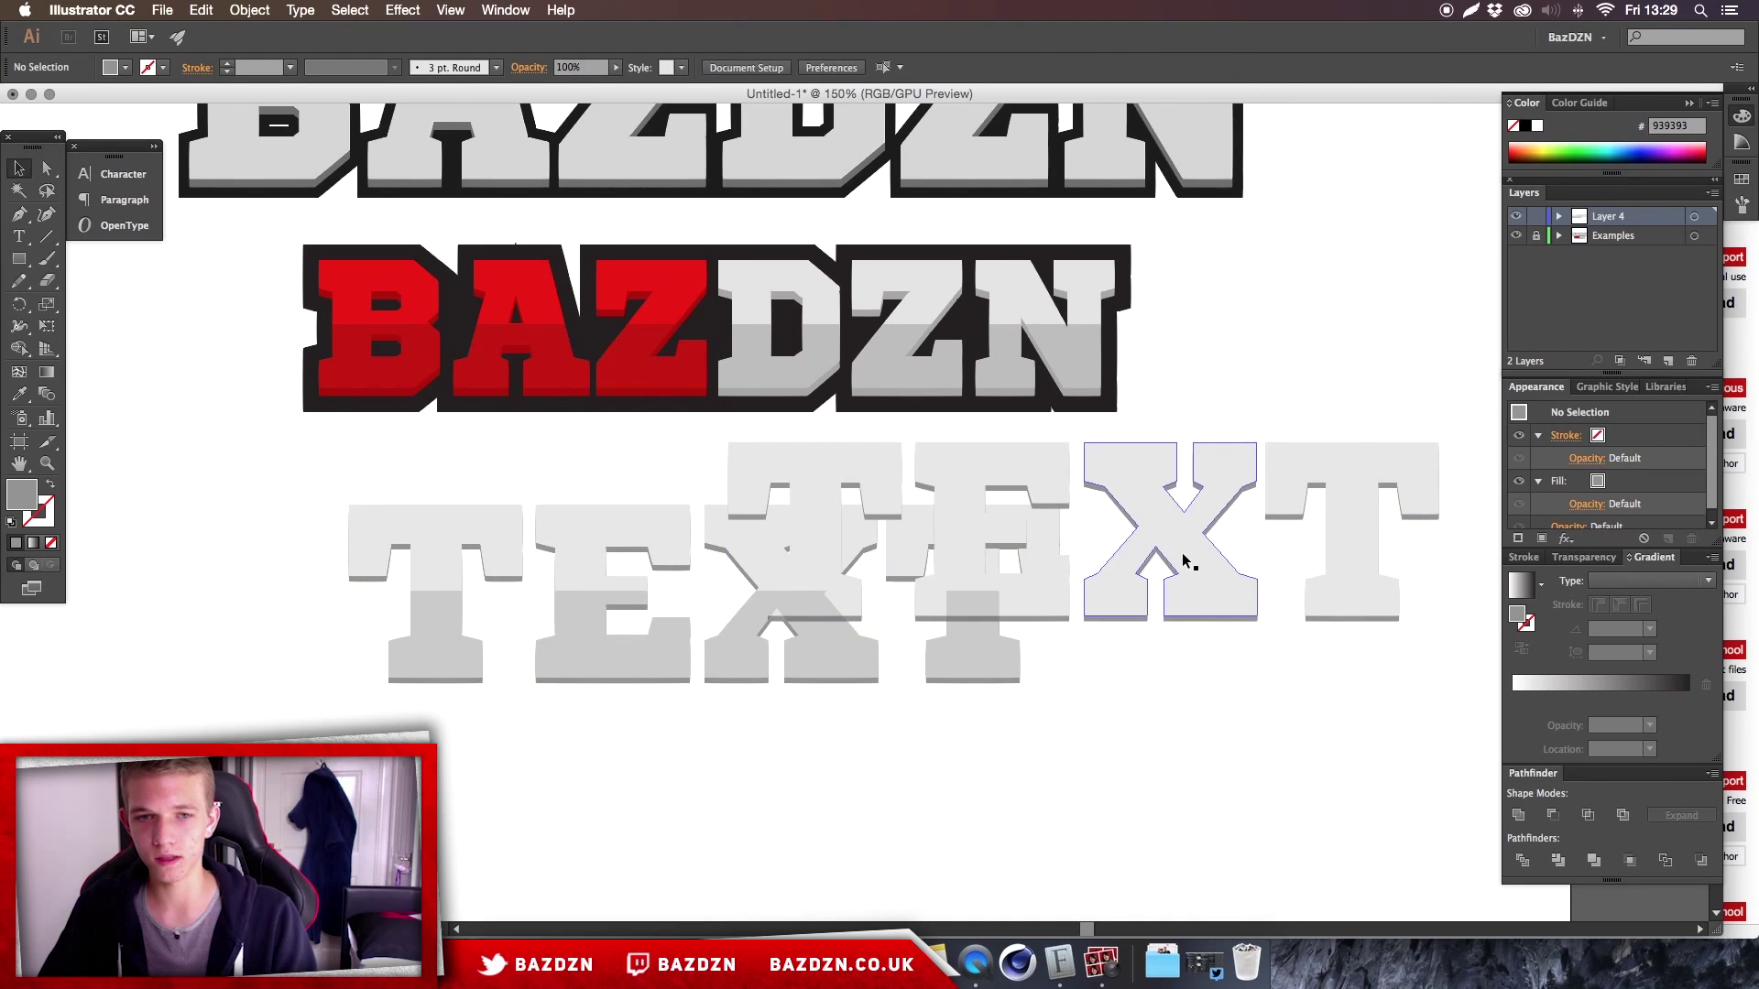
{"action": "left_click_drag", "start_coordinate": [1178, 562], "coordinate": [1058, 829]}
{"action": "scroll", "coordinate": [1062, 825], "scroll_direction": "down", "scroll_amount": 2}
{"action": "scroll", "coordinate": [1062, 825], "scroll_direction": "down", "scroll_amount": 2}
{"action": "key", "text": "super+z"}
{"action": "key", "text": "super+z"}
{"action": "key", "text": "super+z"}
{"action": "left_click_drag", "start_coordinate": [1011, 458], "coordinate": [988, 772]}
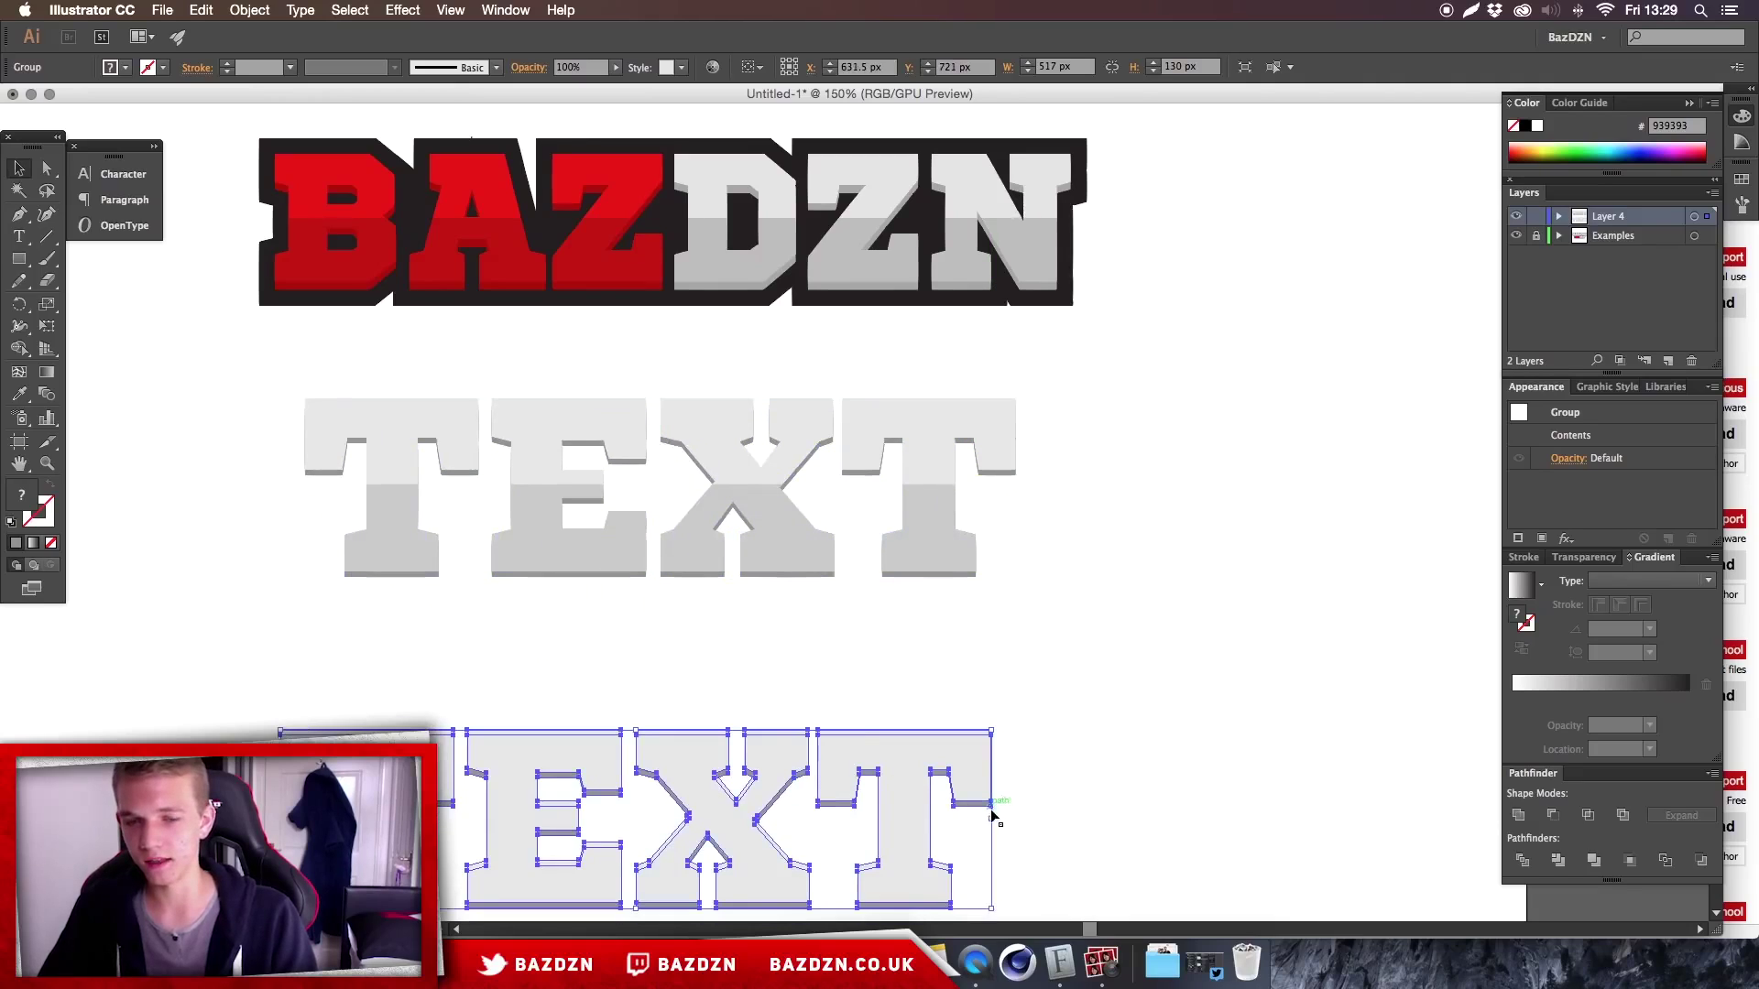
{"action": "key", "text": "super+z"}
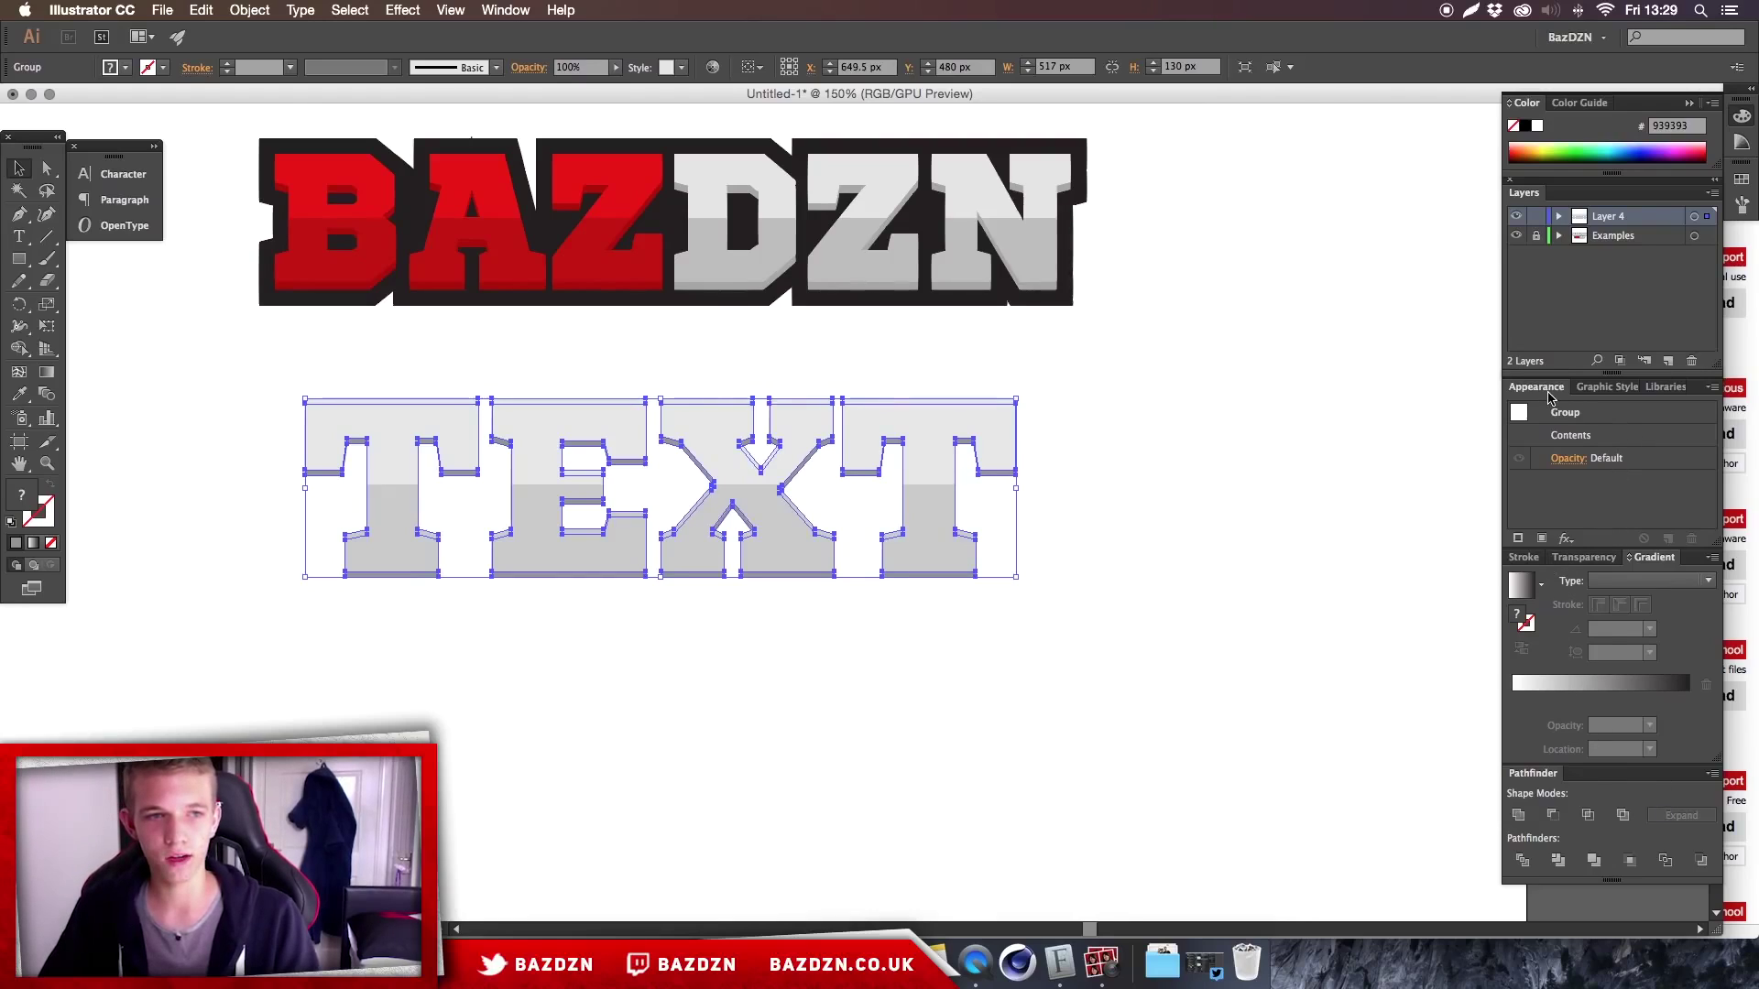
- Reopen the Appearance panel from the Window menu
{"action": "left_click", "coordinate": [505, 10]}
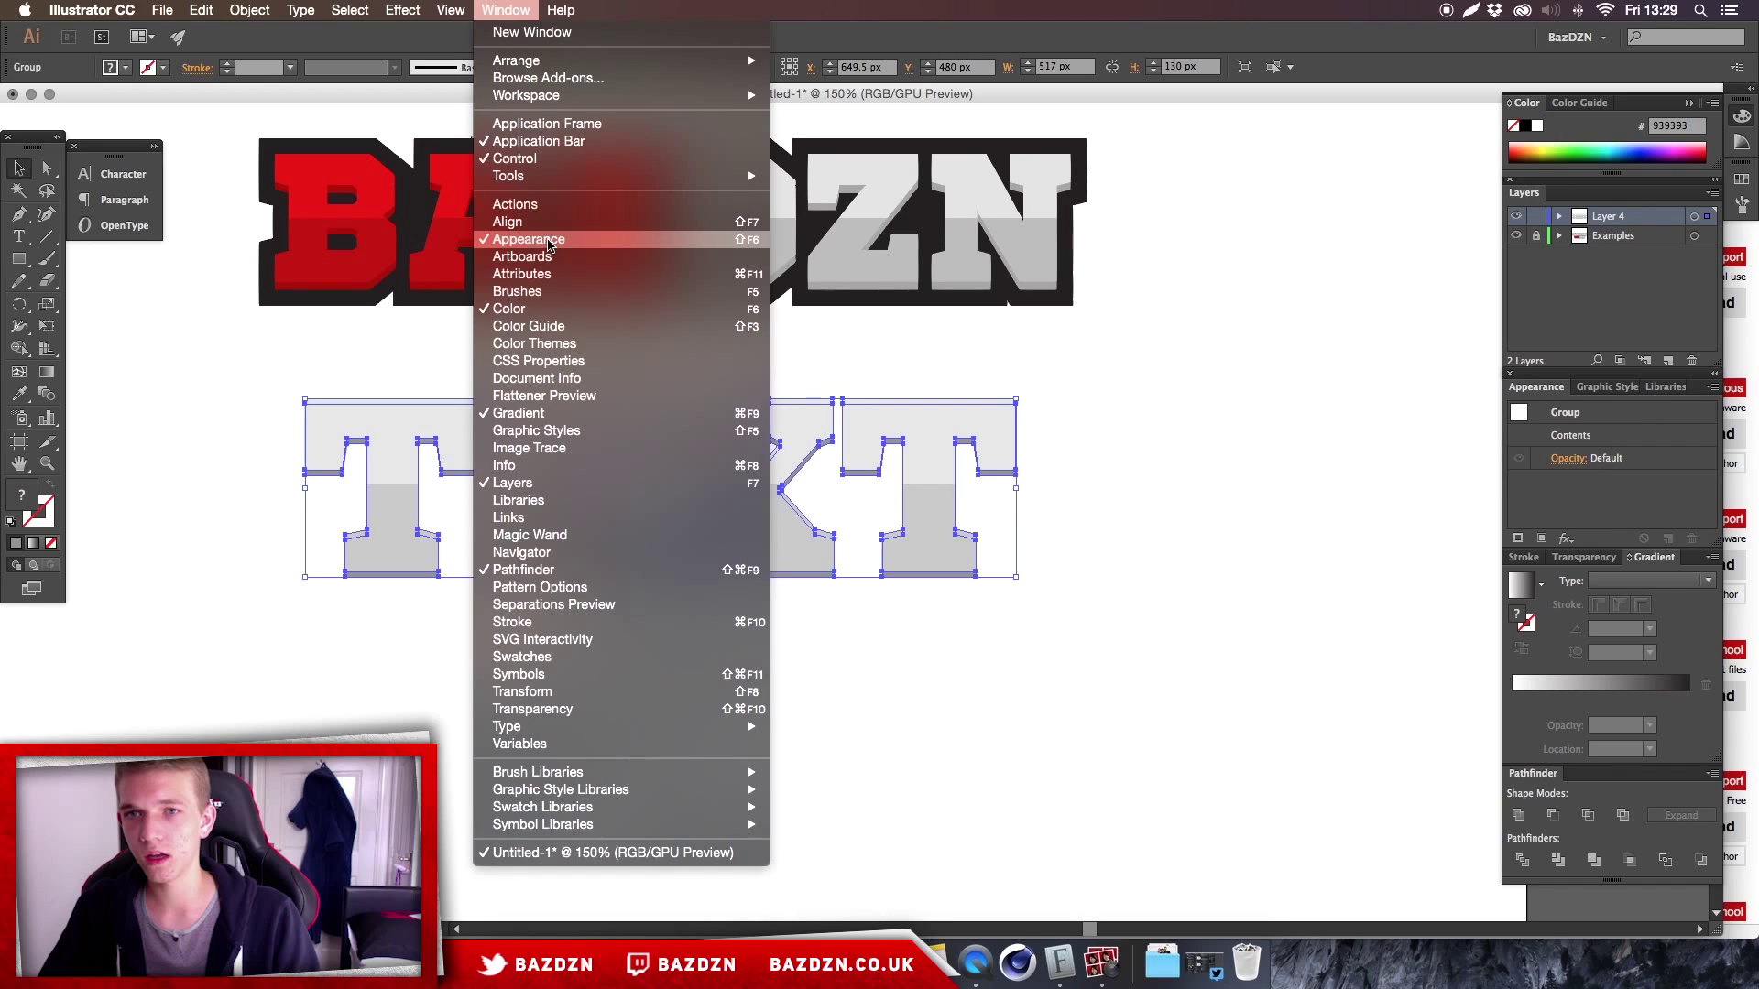
{"action": "left_click", "coordinate": [528, 239]}
{"action": "left_click", "coordinate": [505, 10]}
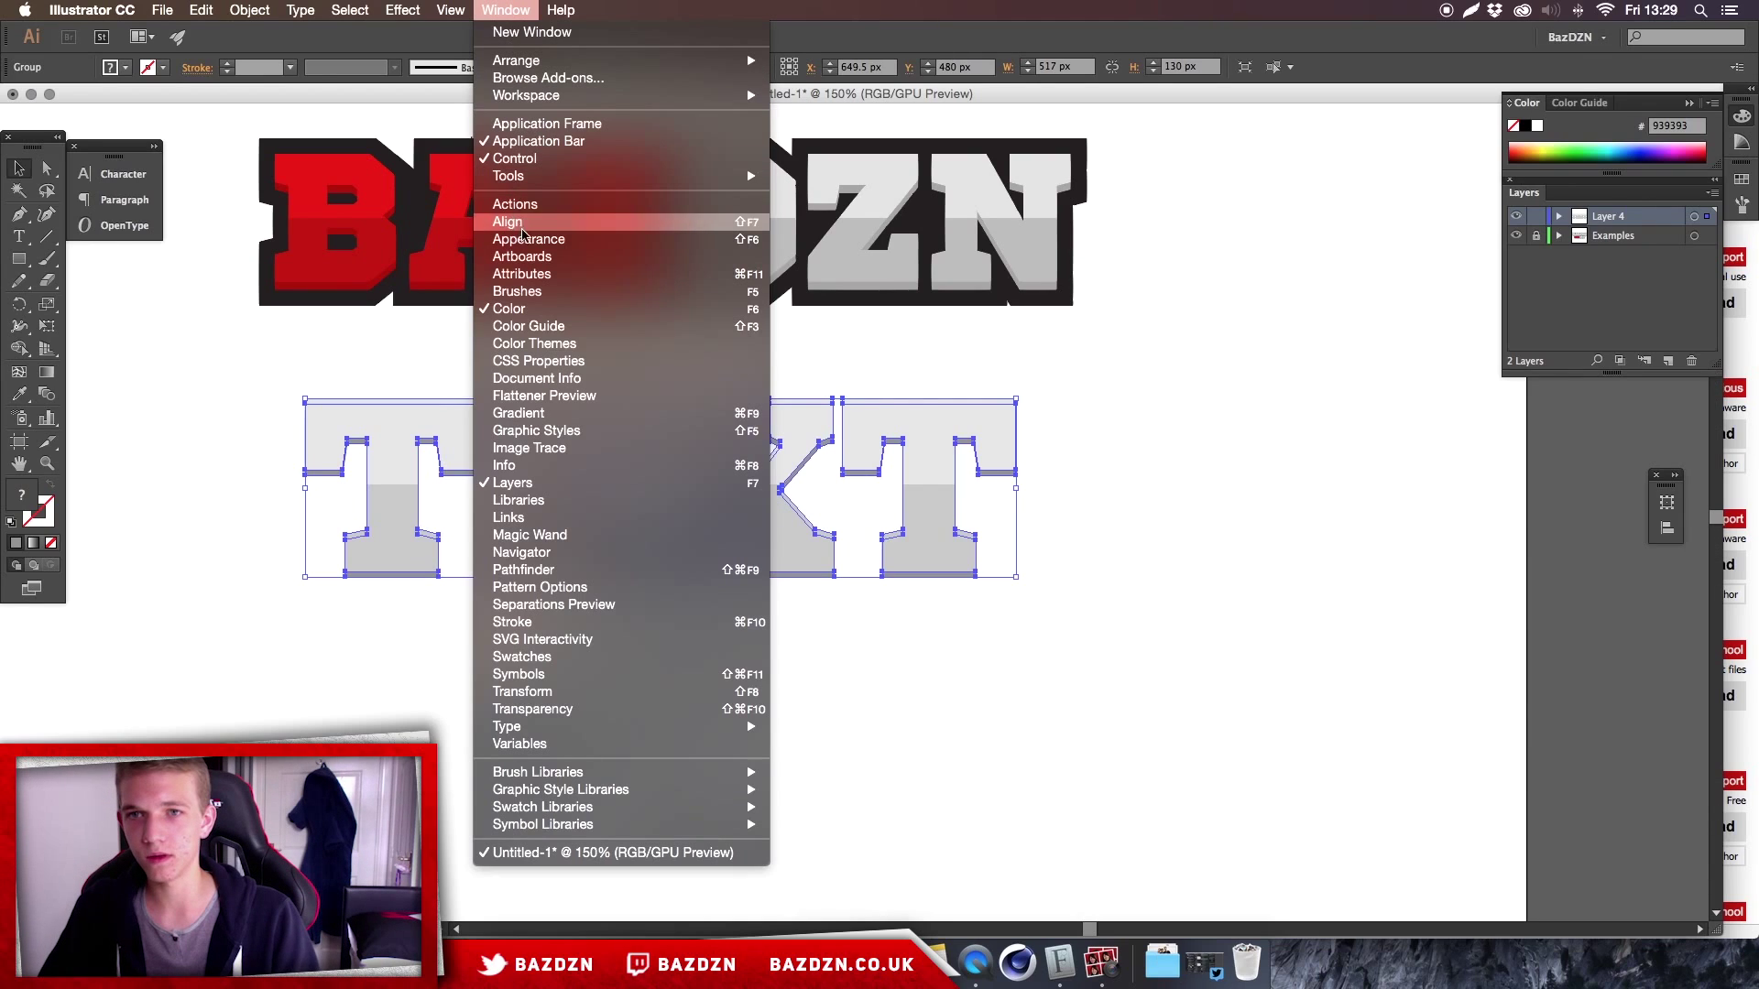
{"action": "left_click", "coordinate": [529, 239]}
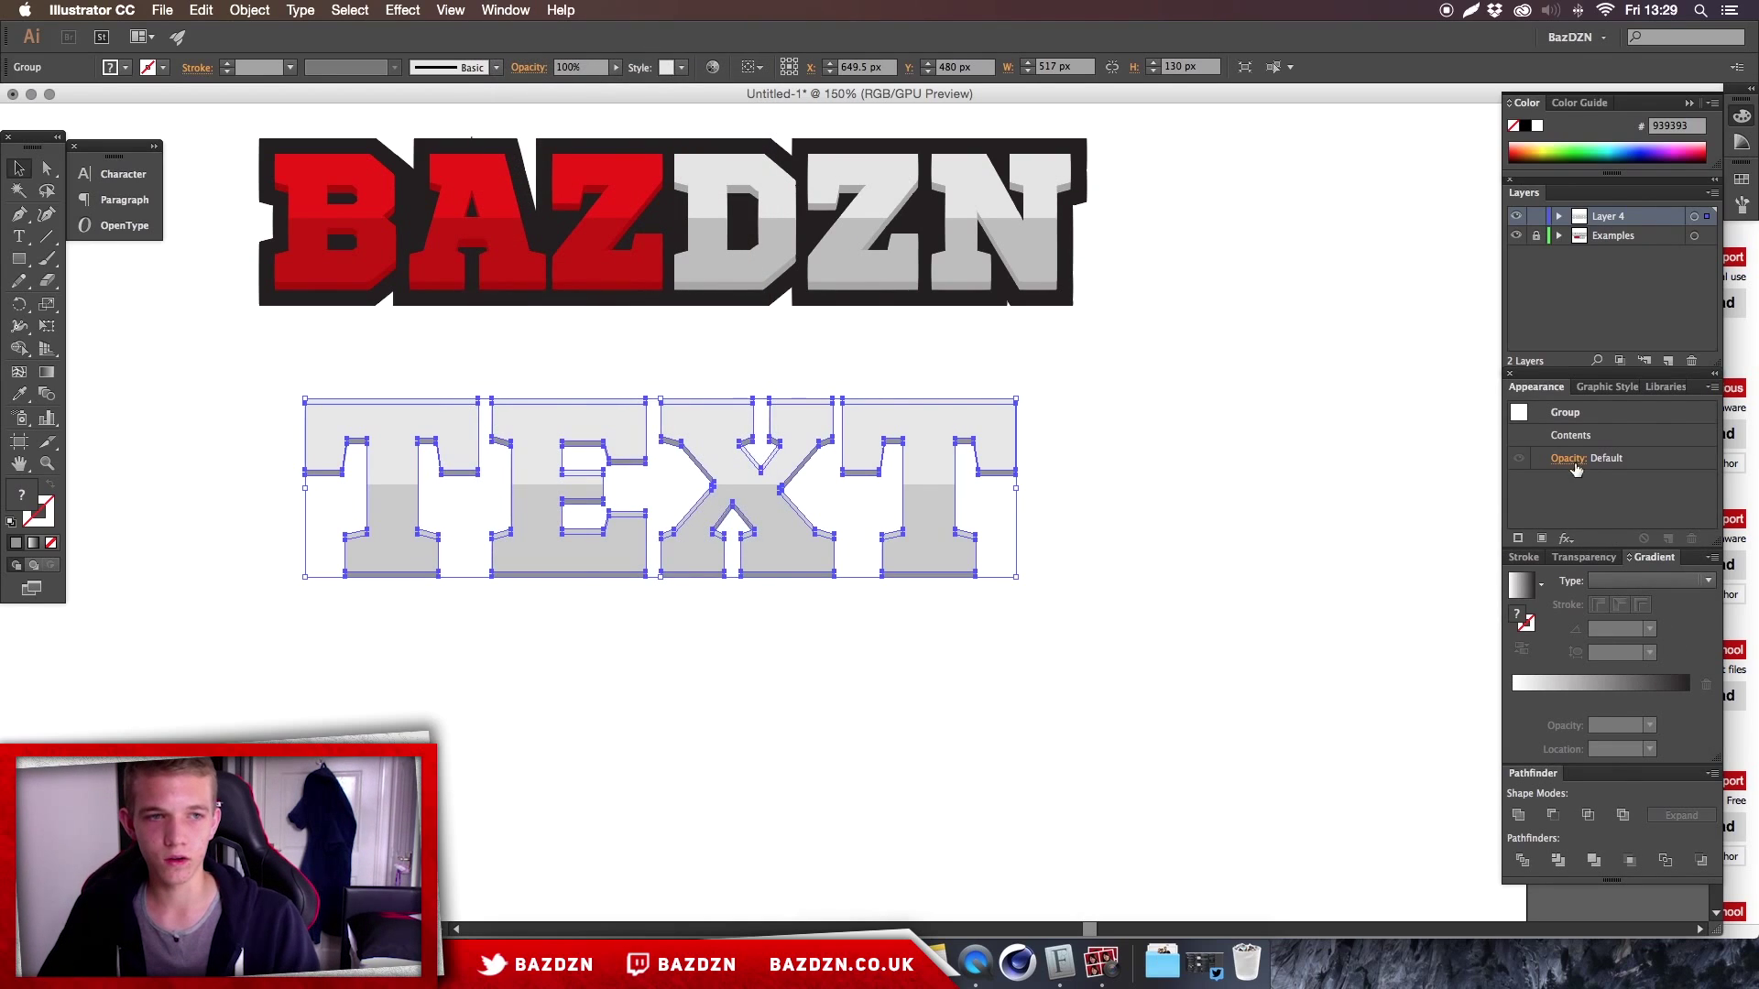
- Add a new stroke to the TEXT copy and set its weight to 9 pt
{"action": "left_click", "coordinate": [1517, 539]}
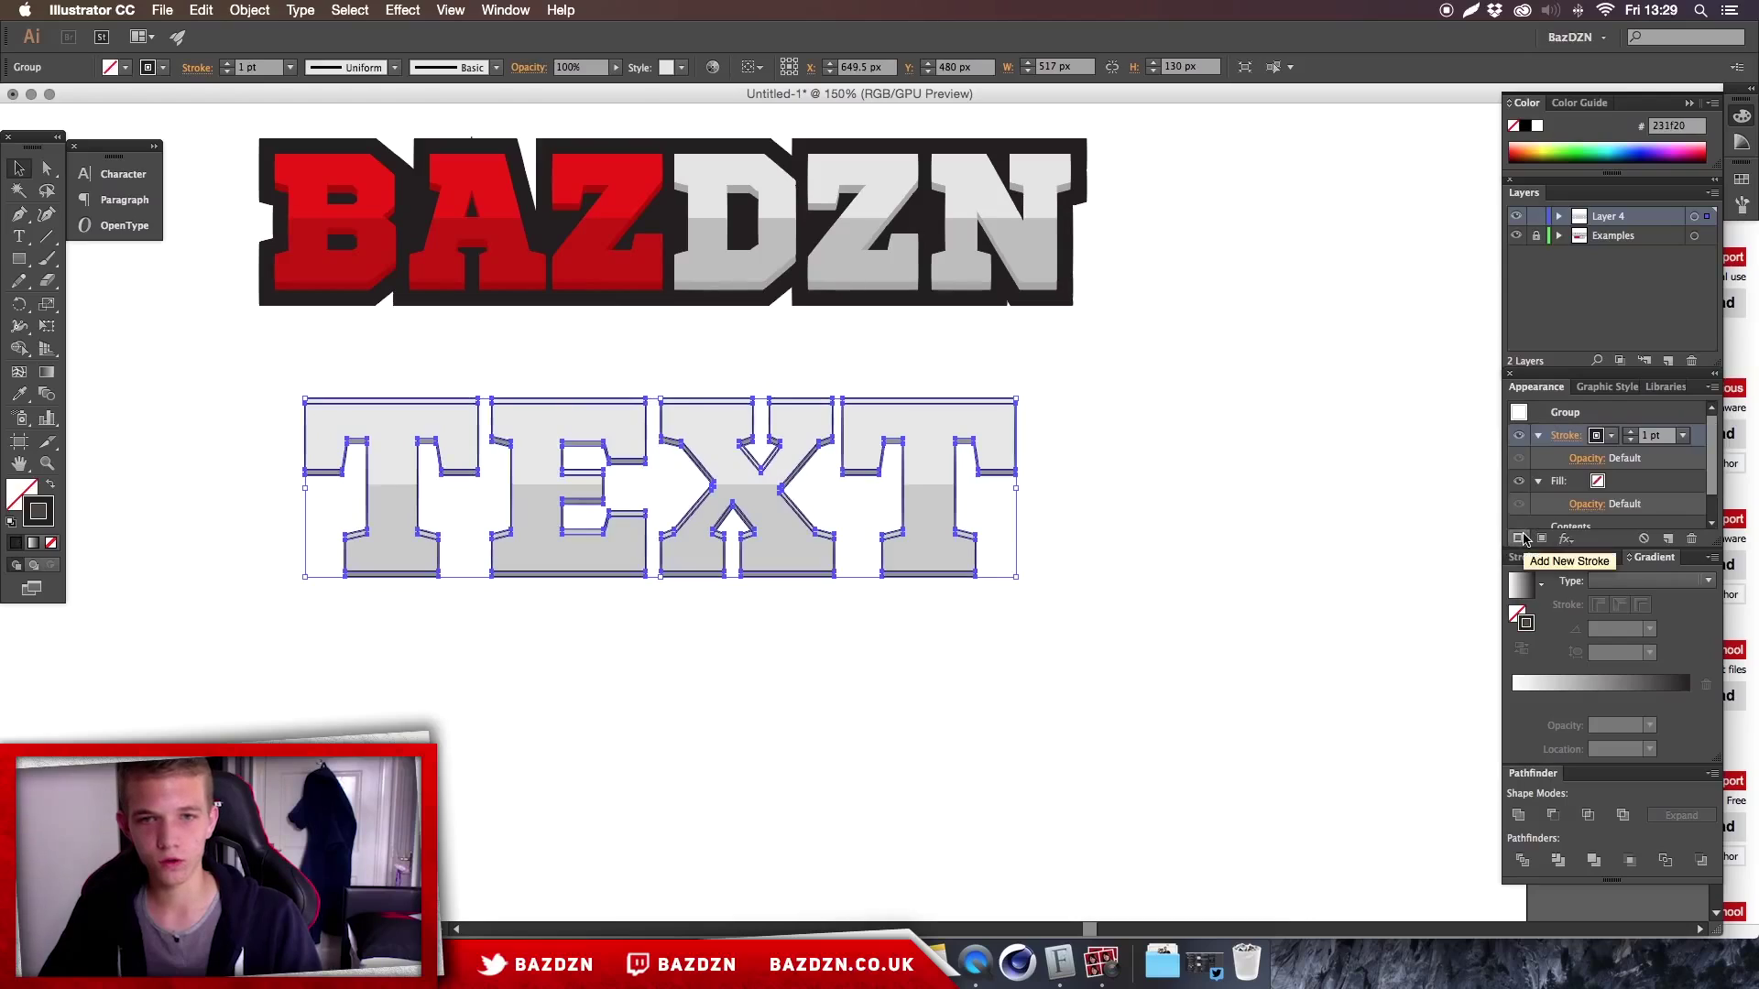
{"action": "left_click", "coordinate": [1630, 431]}
{"action": "left_click", "coordinate": [1631, 432]}
{"action": "left_click", "coordinate": [1630, 432]}
{"action": "left_click", "coordinate": [1630, 431]}
{"action": "left_click", "coordinate": [1631, 431]}
{"action": "left_click", "coordinate": [1631, 431]}
{"action": "left_click", "coordinate": [1630, 431]}
{"action": "left_click", "coordinate": [1631, 432]}
{"action": "left_click", "coordinate": [1631, 433]}
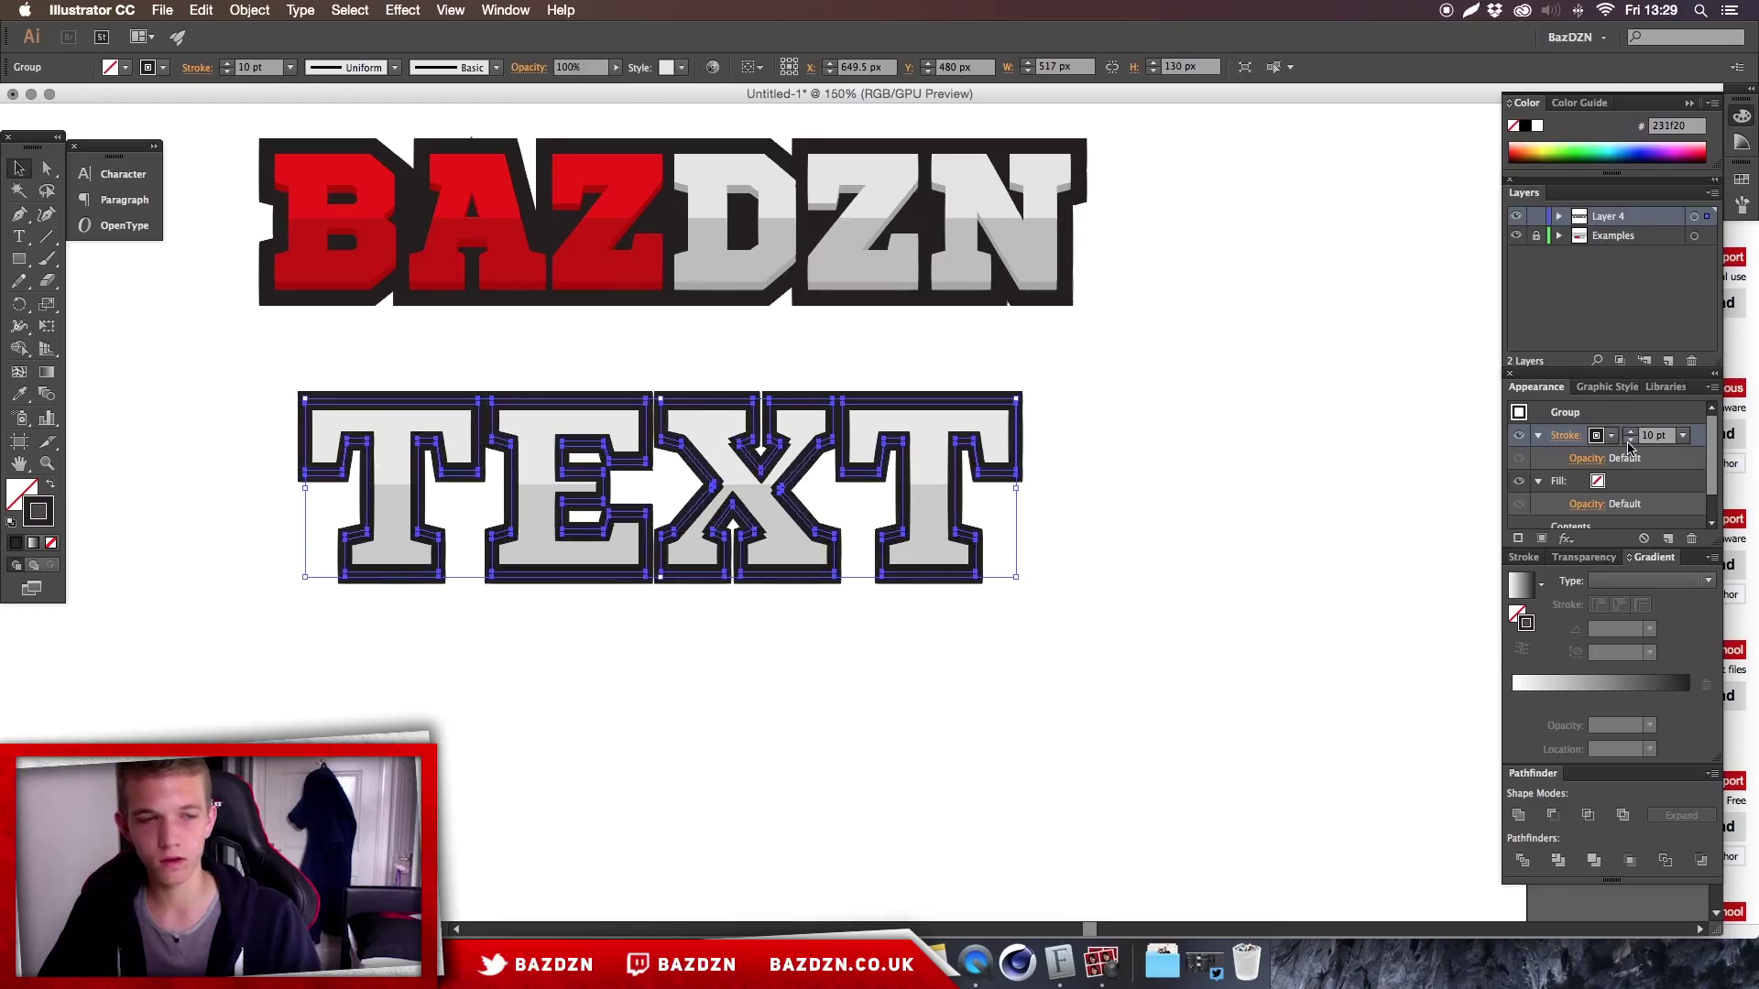
{"action": "left_click", "coordinate": [1631, 443]}
- Deselect and reselect the TEXT group to preview the thick outline
{"action": "left_click", "coordinate": [1126, 459]}
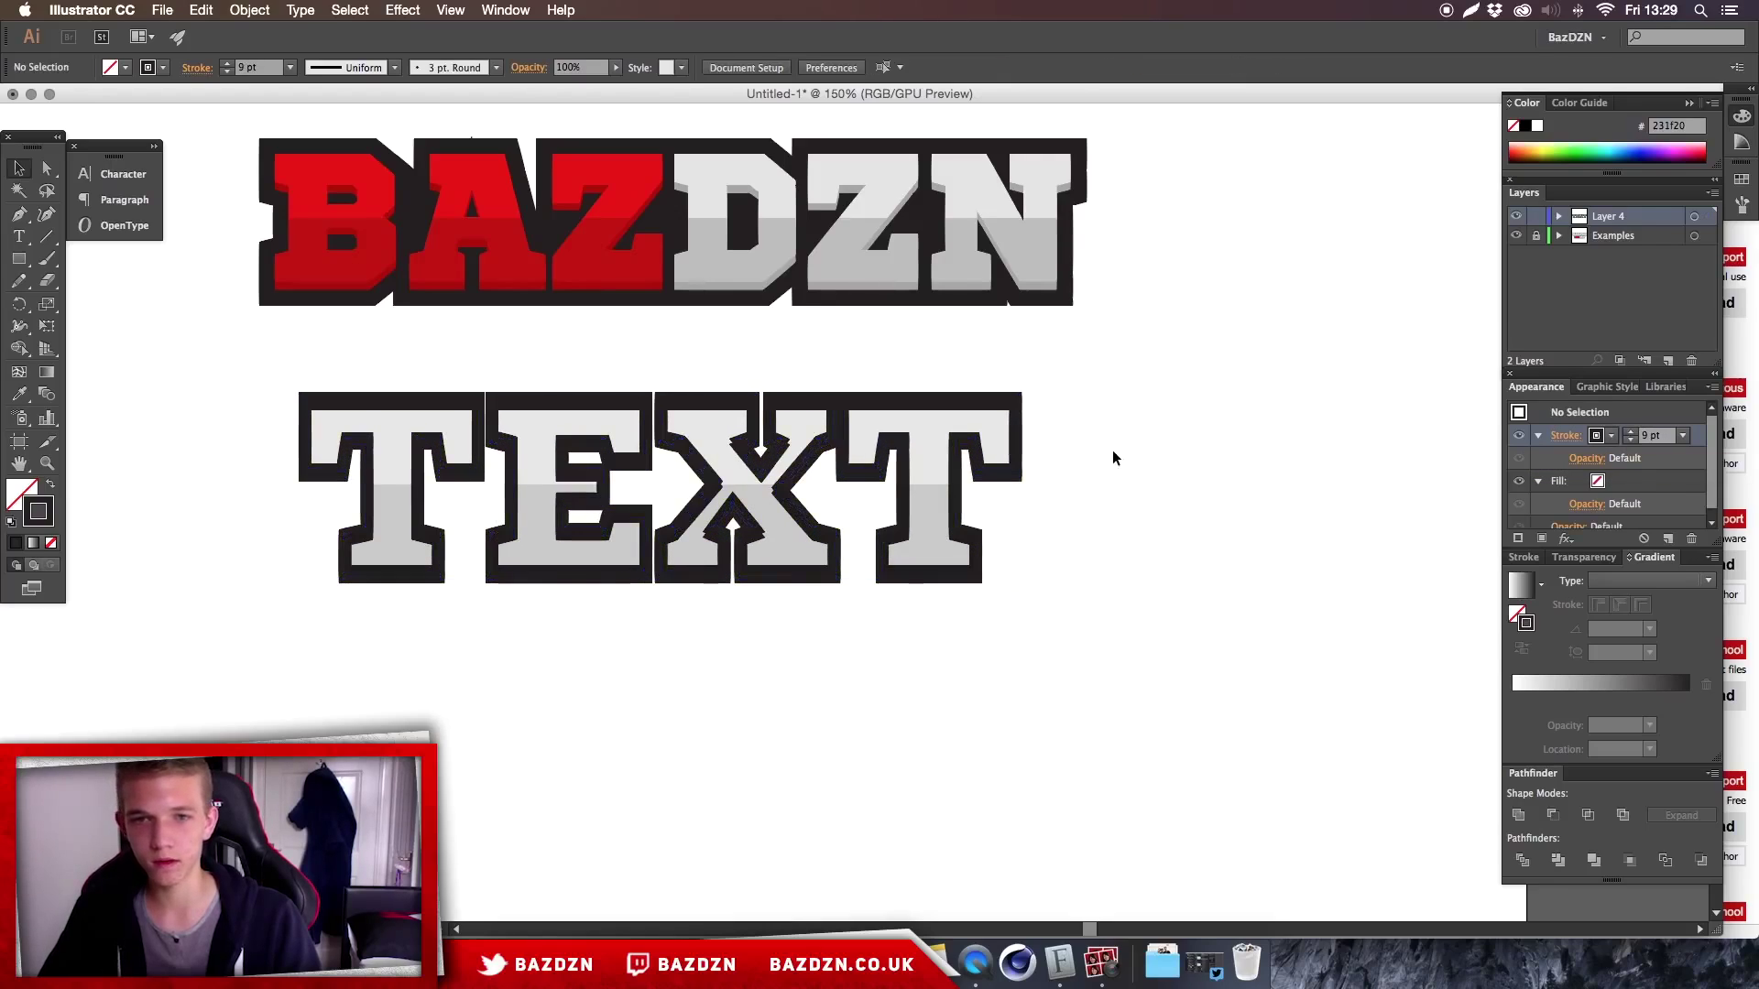
{"action": "left_click", "coordinate": [834, 429]}
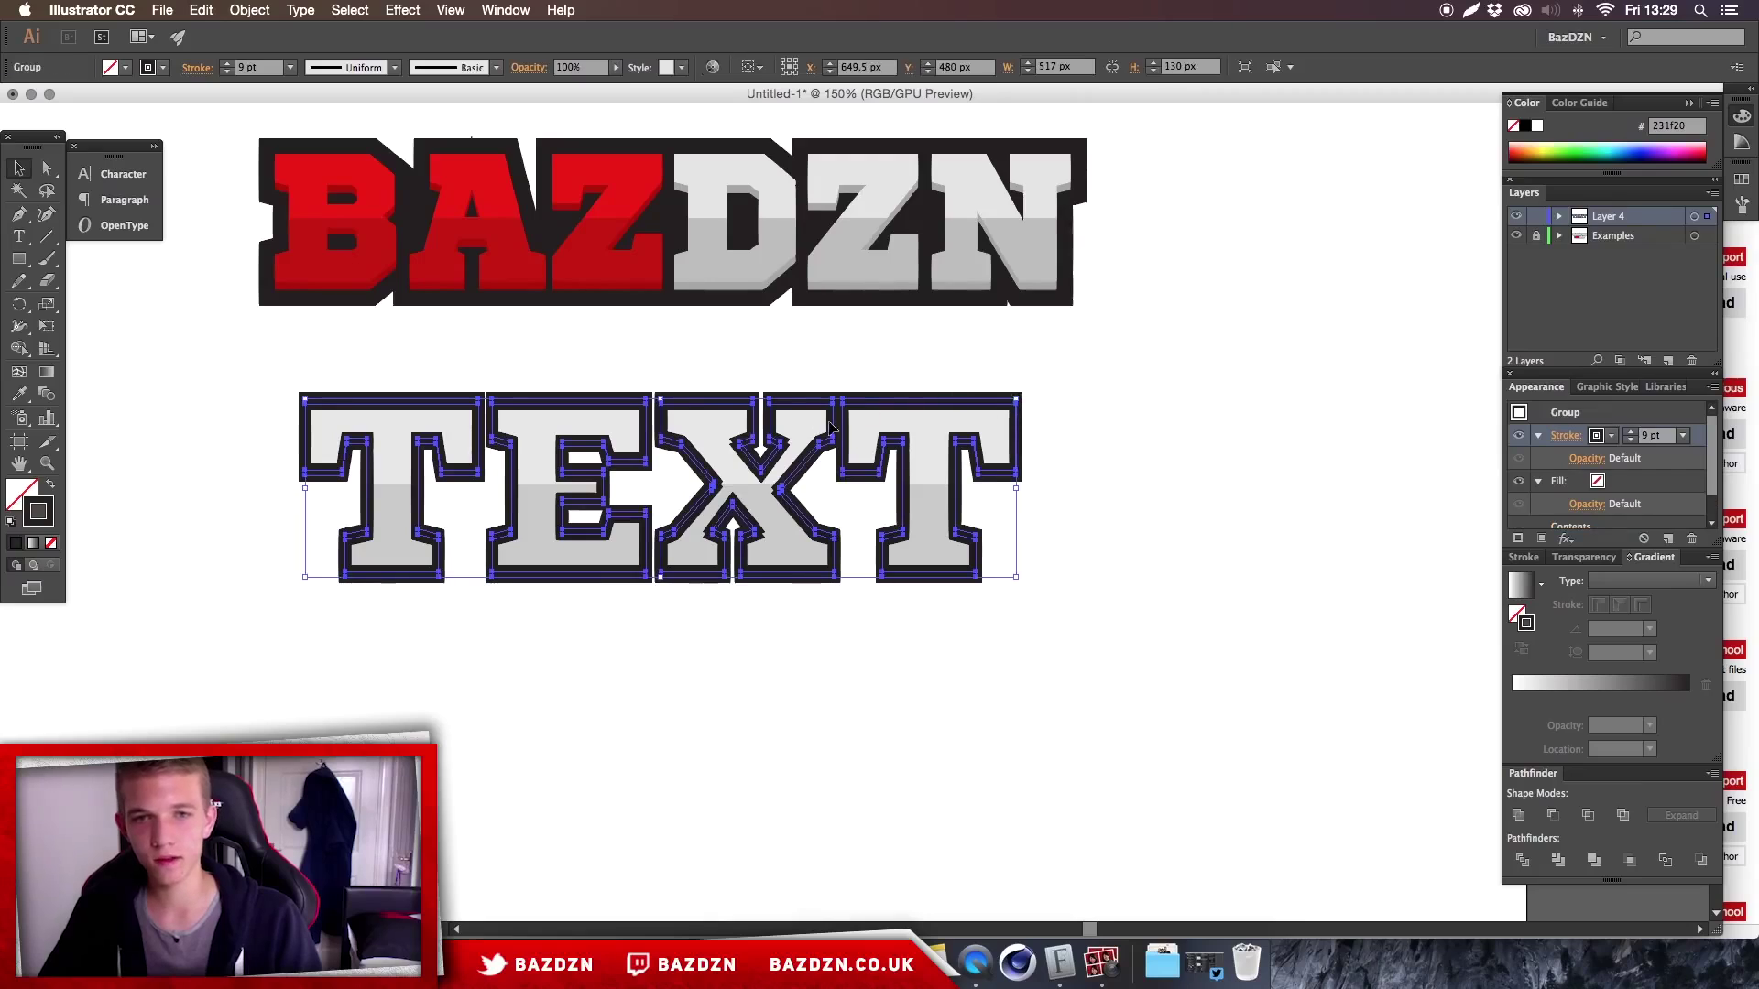
{"action": "left_click", "coordinate": [1079, 420]}
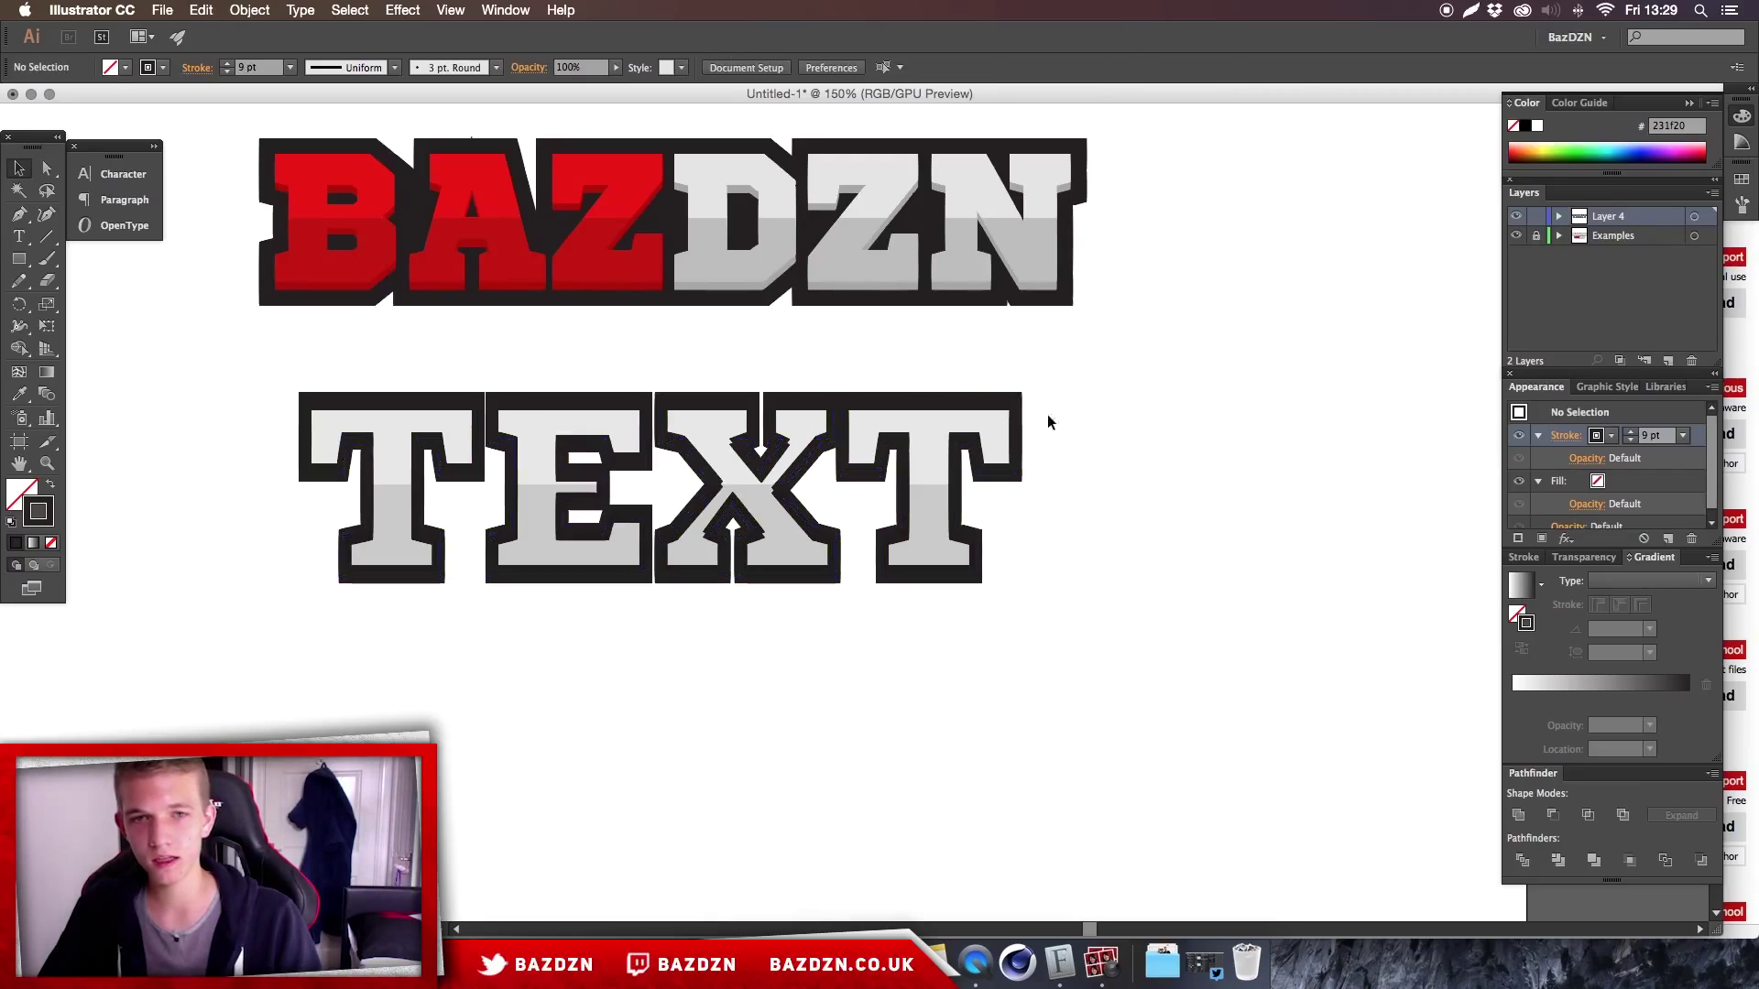
{"action": "left_click", "coordinate": [976, 405]}
- Send the outlined TEXT copy to the back, behind the grey letters
{"action": "right_click", "coordinate": [977, 405]}
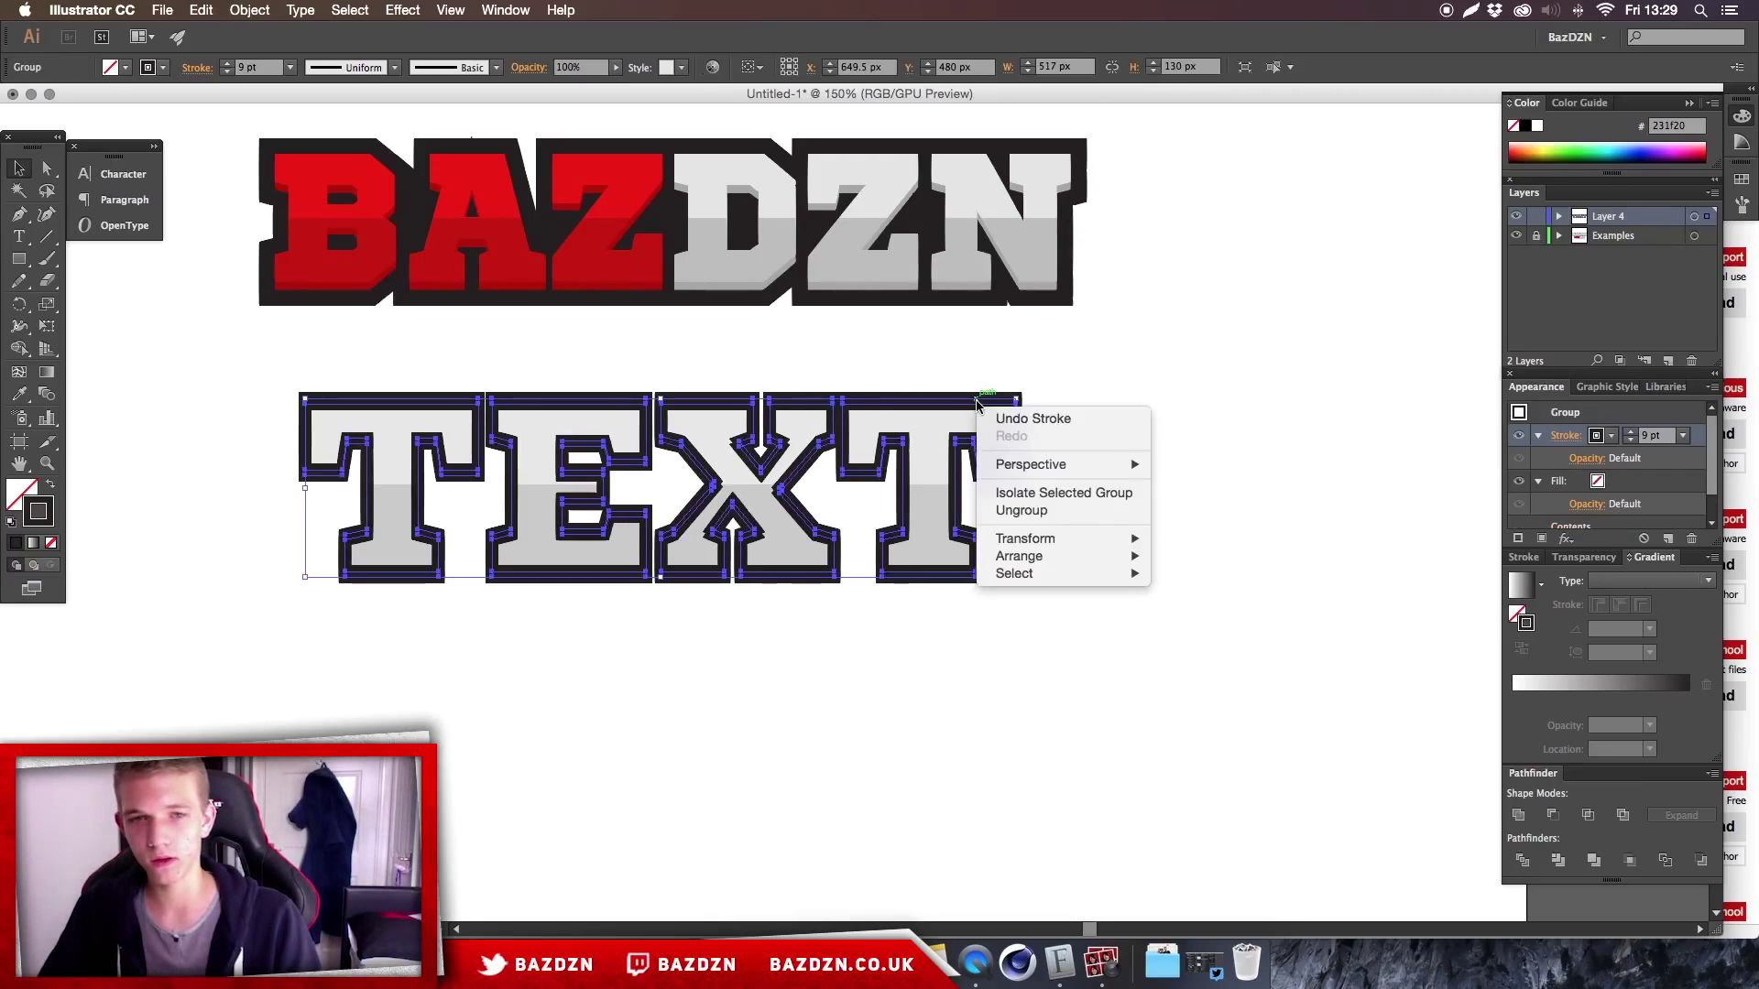
{"action": "mouse_move", "coordinate": [1046, 556]}
{"action": "left_click", "coordinate": [1251, 609]}
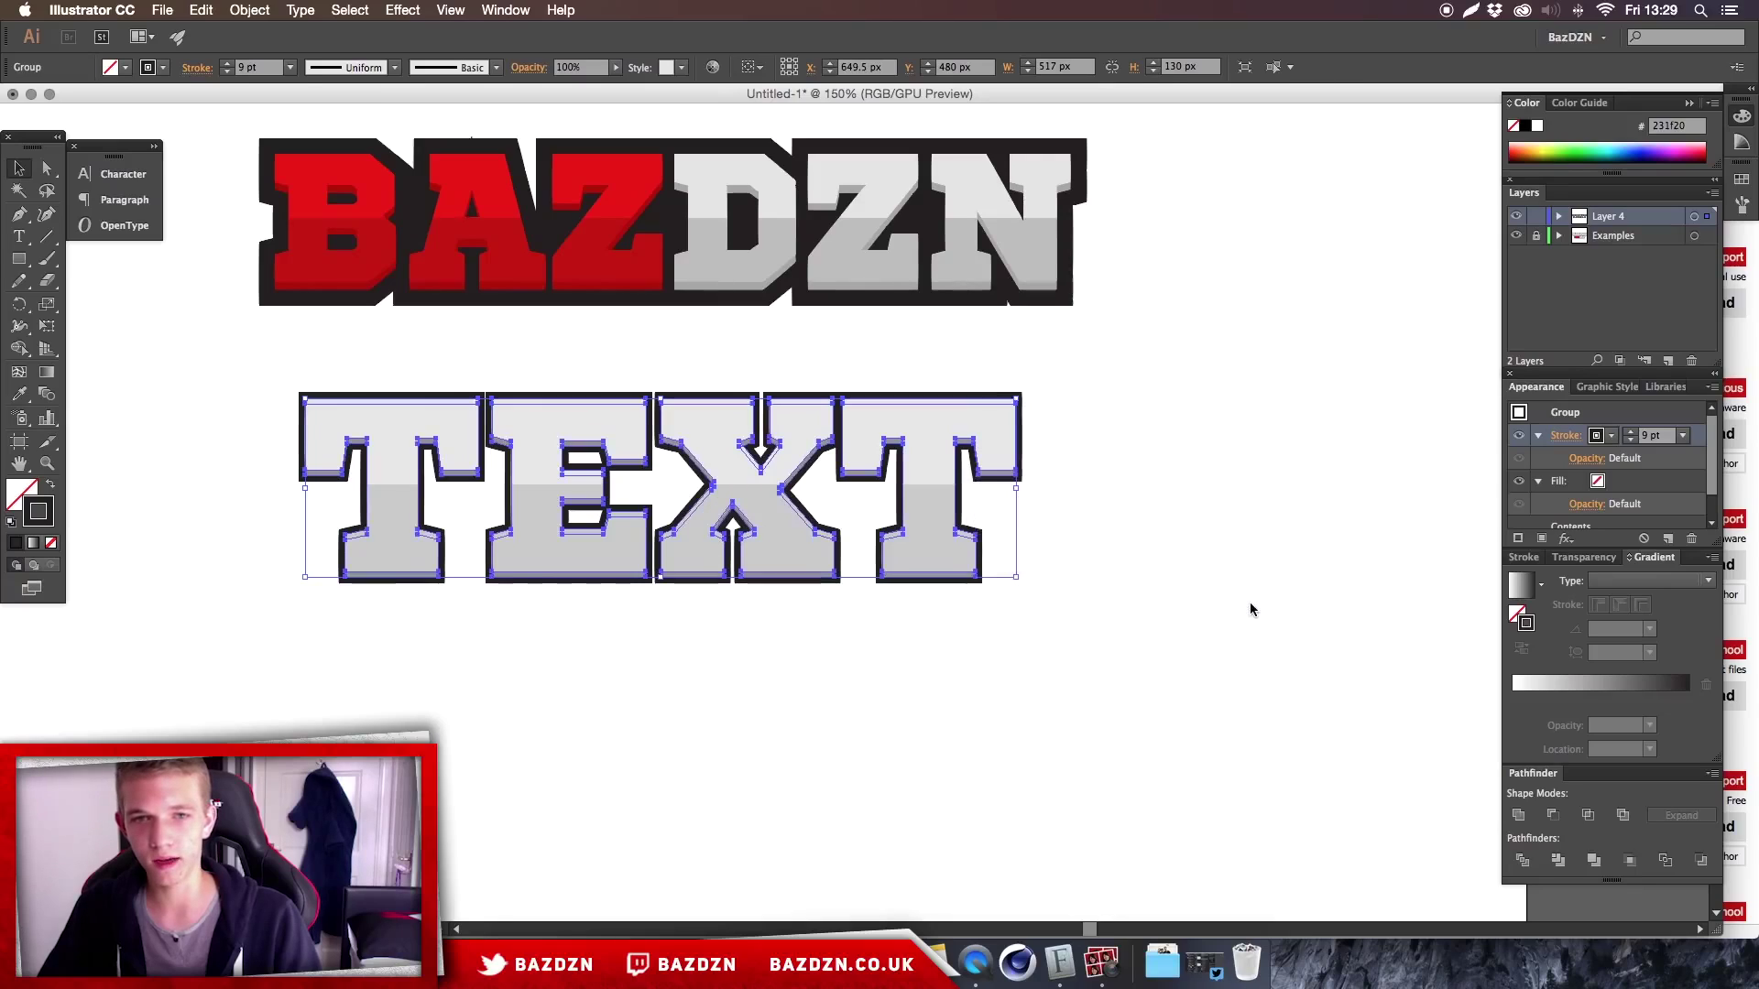
{"action": "left_click", "coordinate": [1251, 609]}
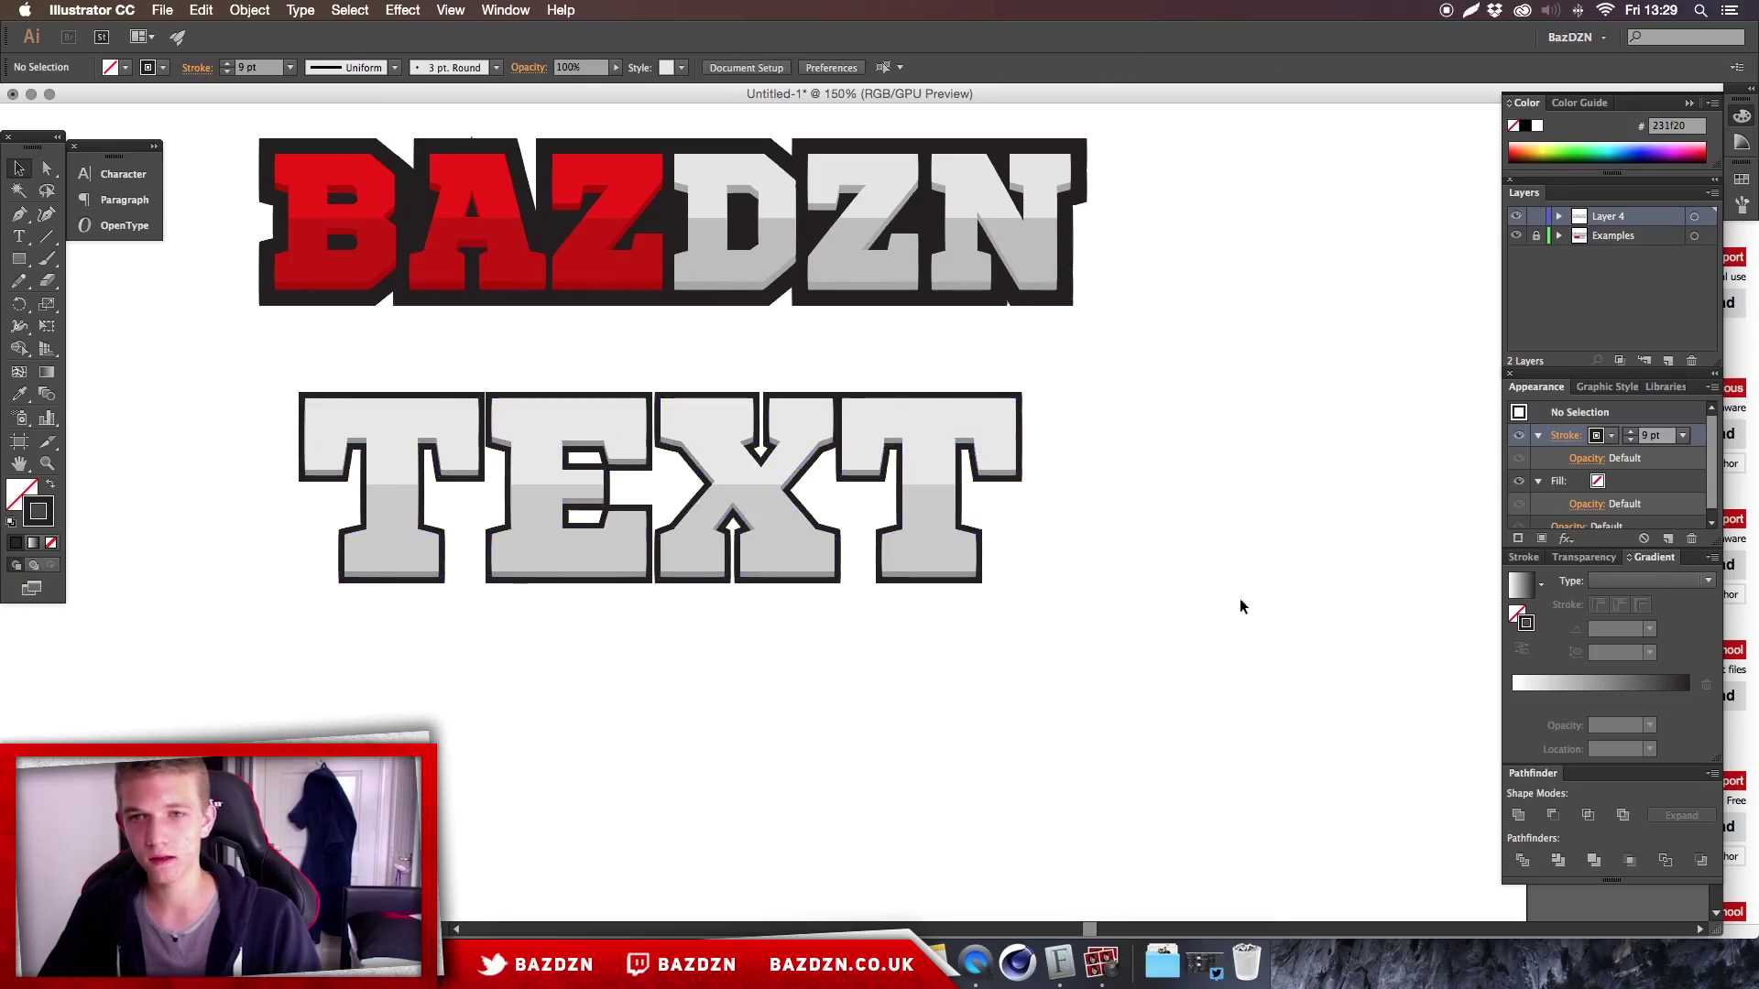
{"action": "left_click", "coordinate": [989, 404]}
{"action": "left_click", "coordinate": [1134, 436]}
- Zoom out to view the finished lettering on the whole artboard
{"action": "key", "text": "super+equal"}
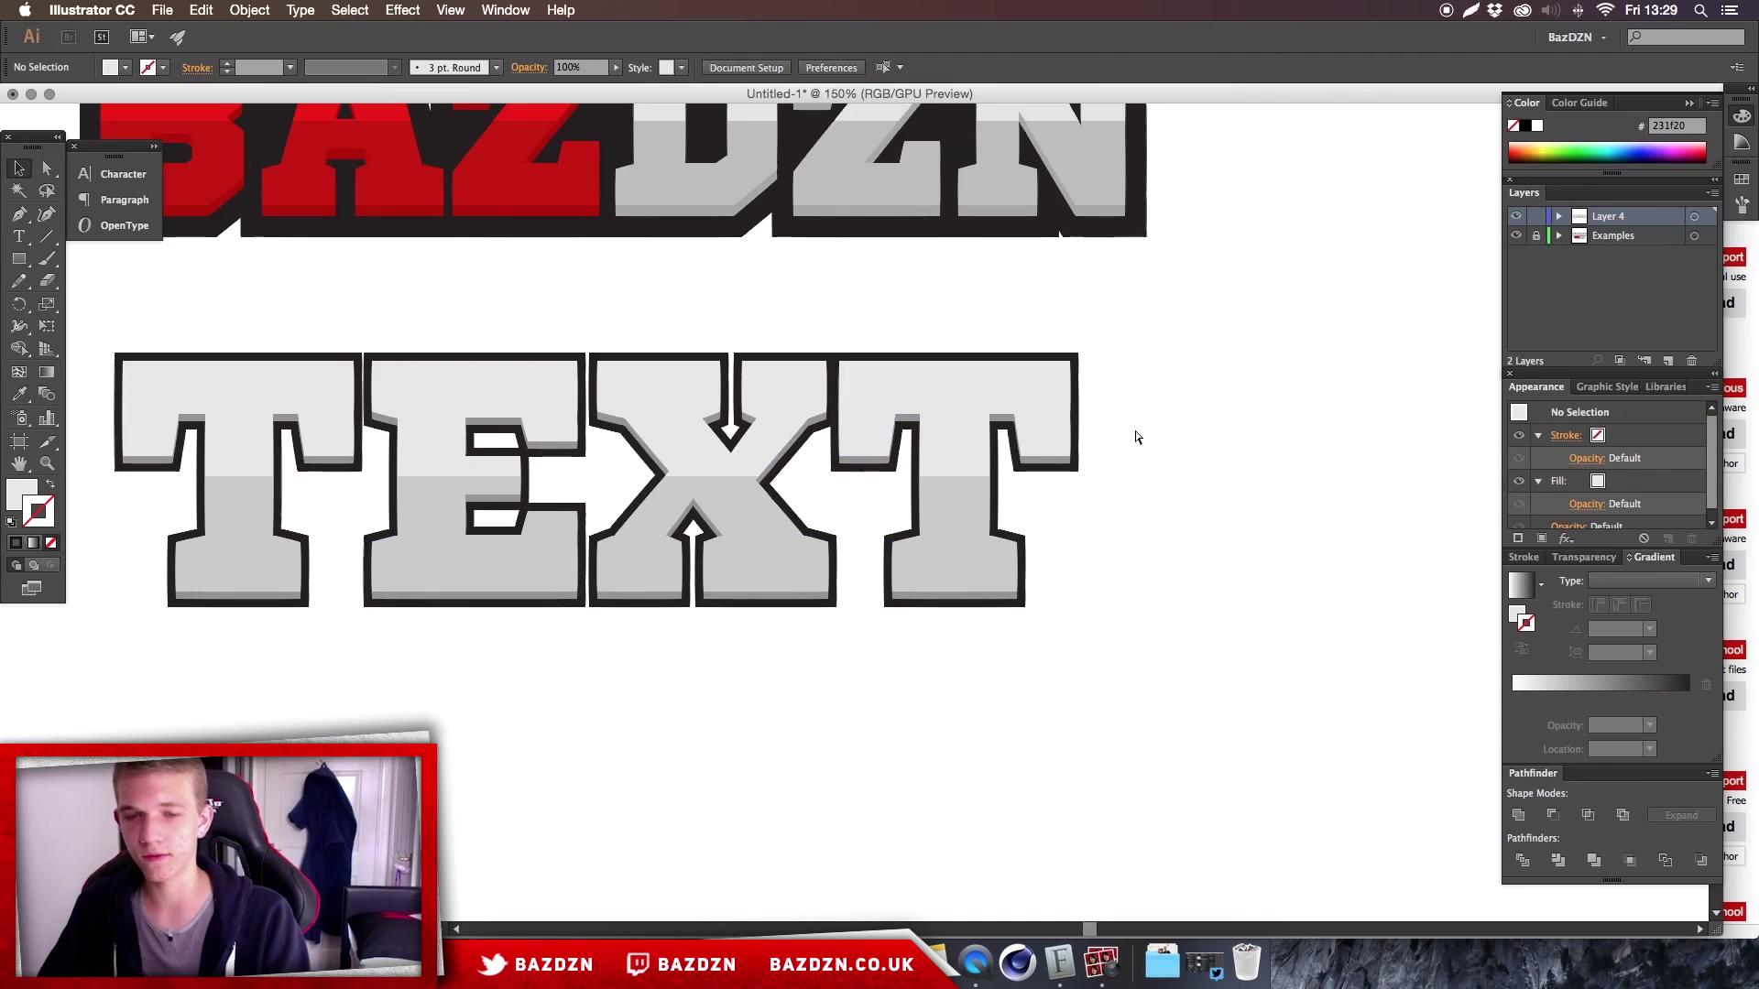
{"action": "scroll", "coordinate": [1134, 436], "scroll_direction": "left", "scroll_amount": 3}
{"action": "key", "text": "super+1"}
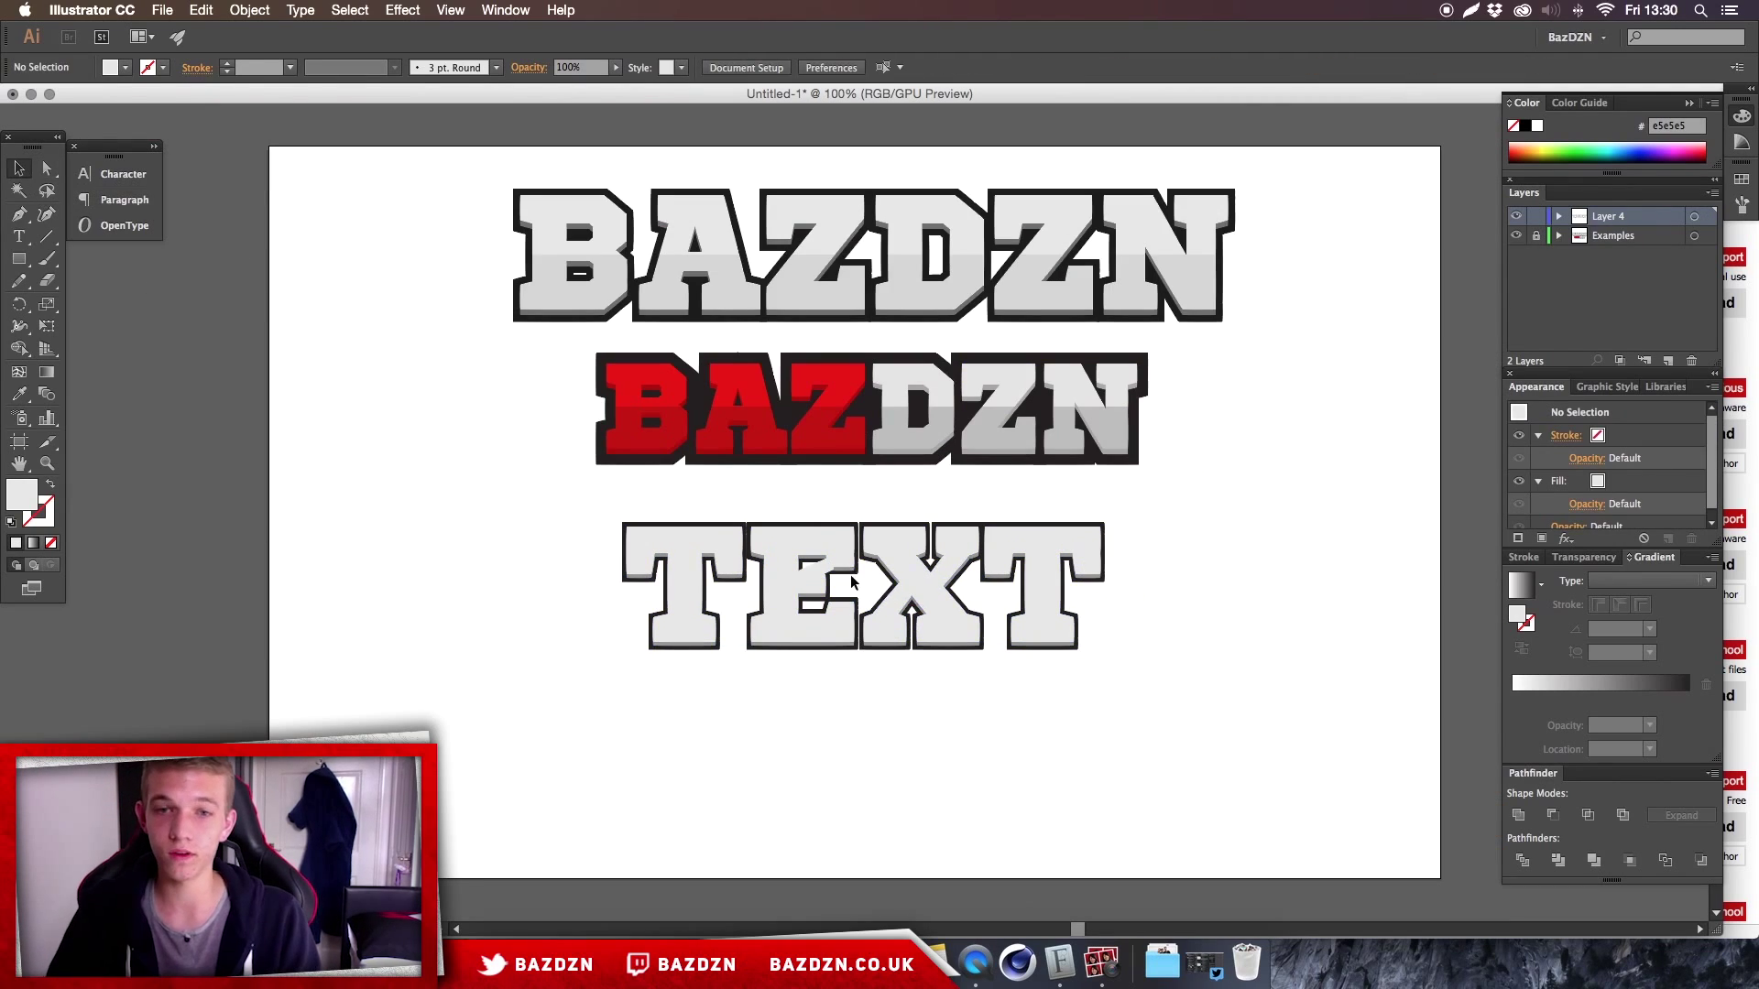
{"action": "key", "text": "super+minus"}
{"action": "key", "text": "super+plus"}
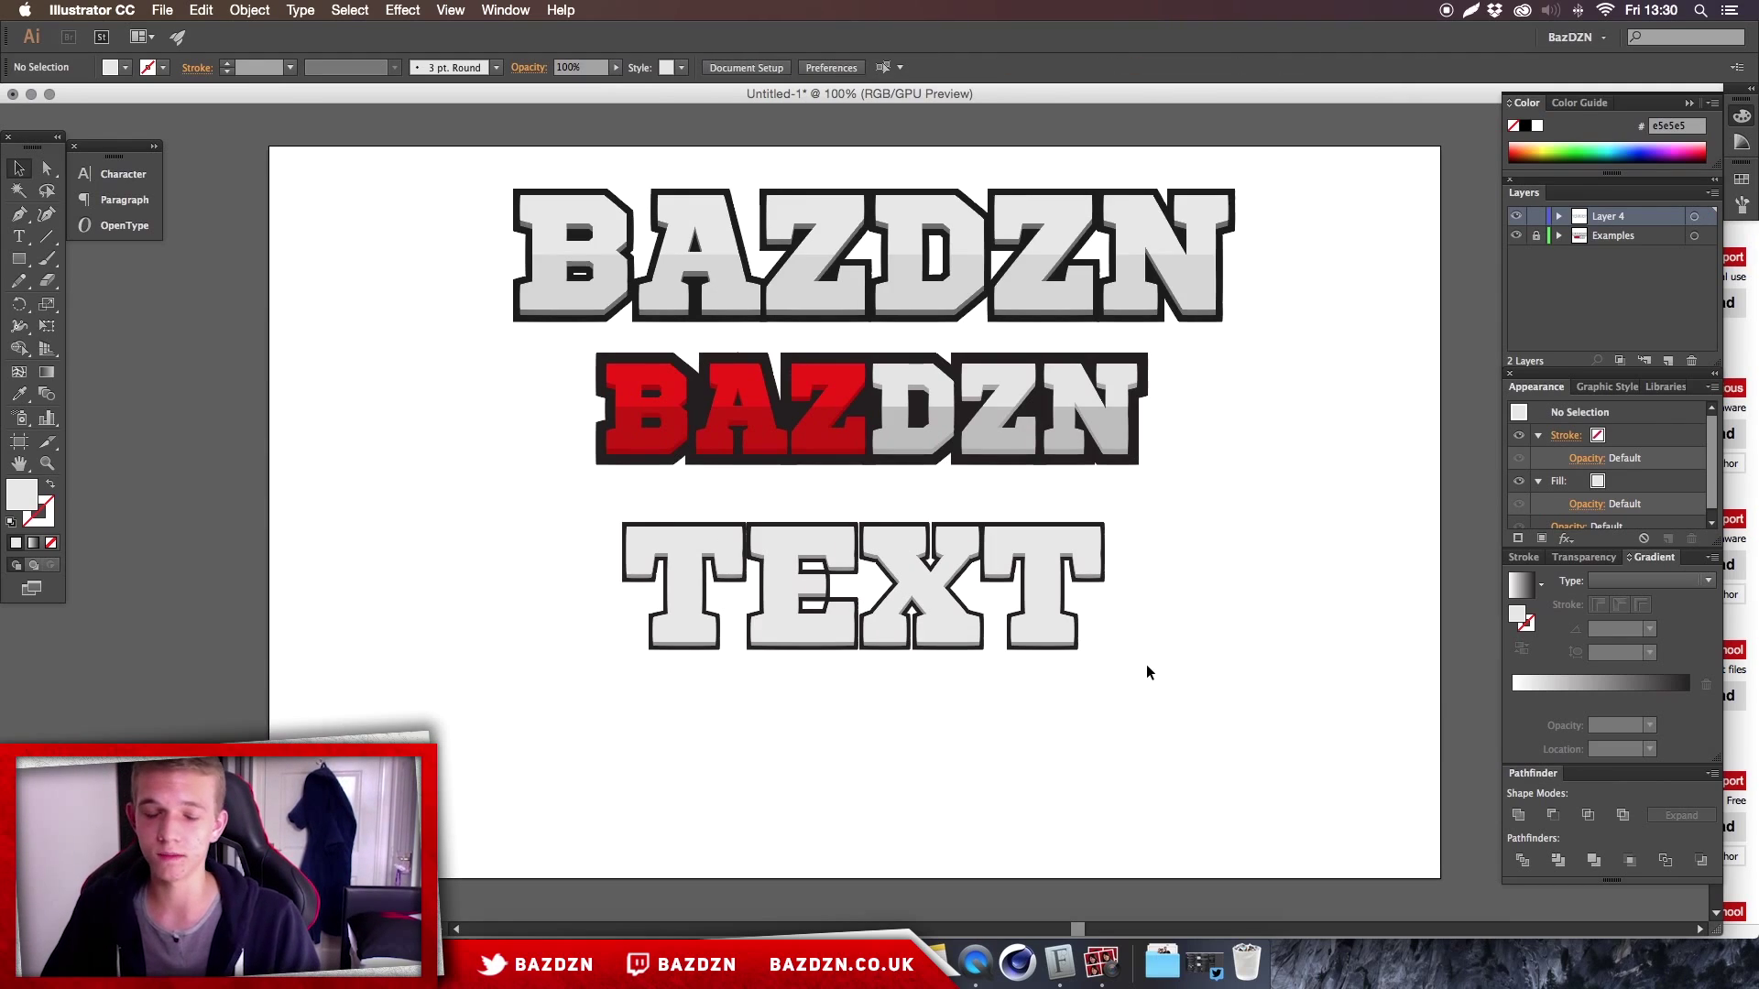
{"action": "key", "text": "super+minus"}
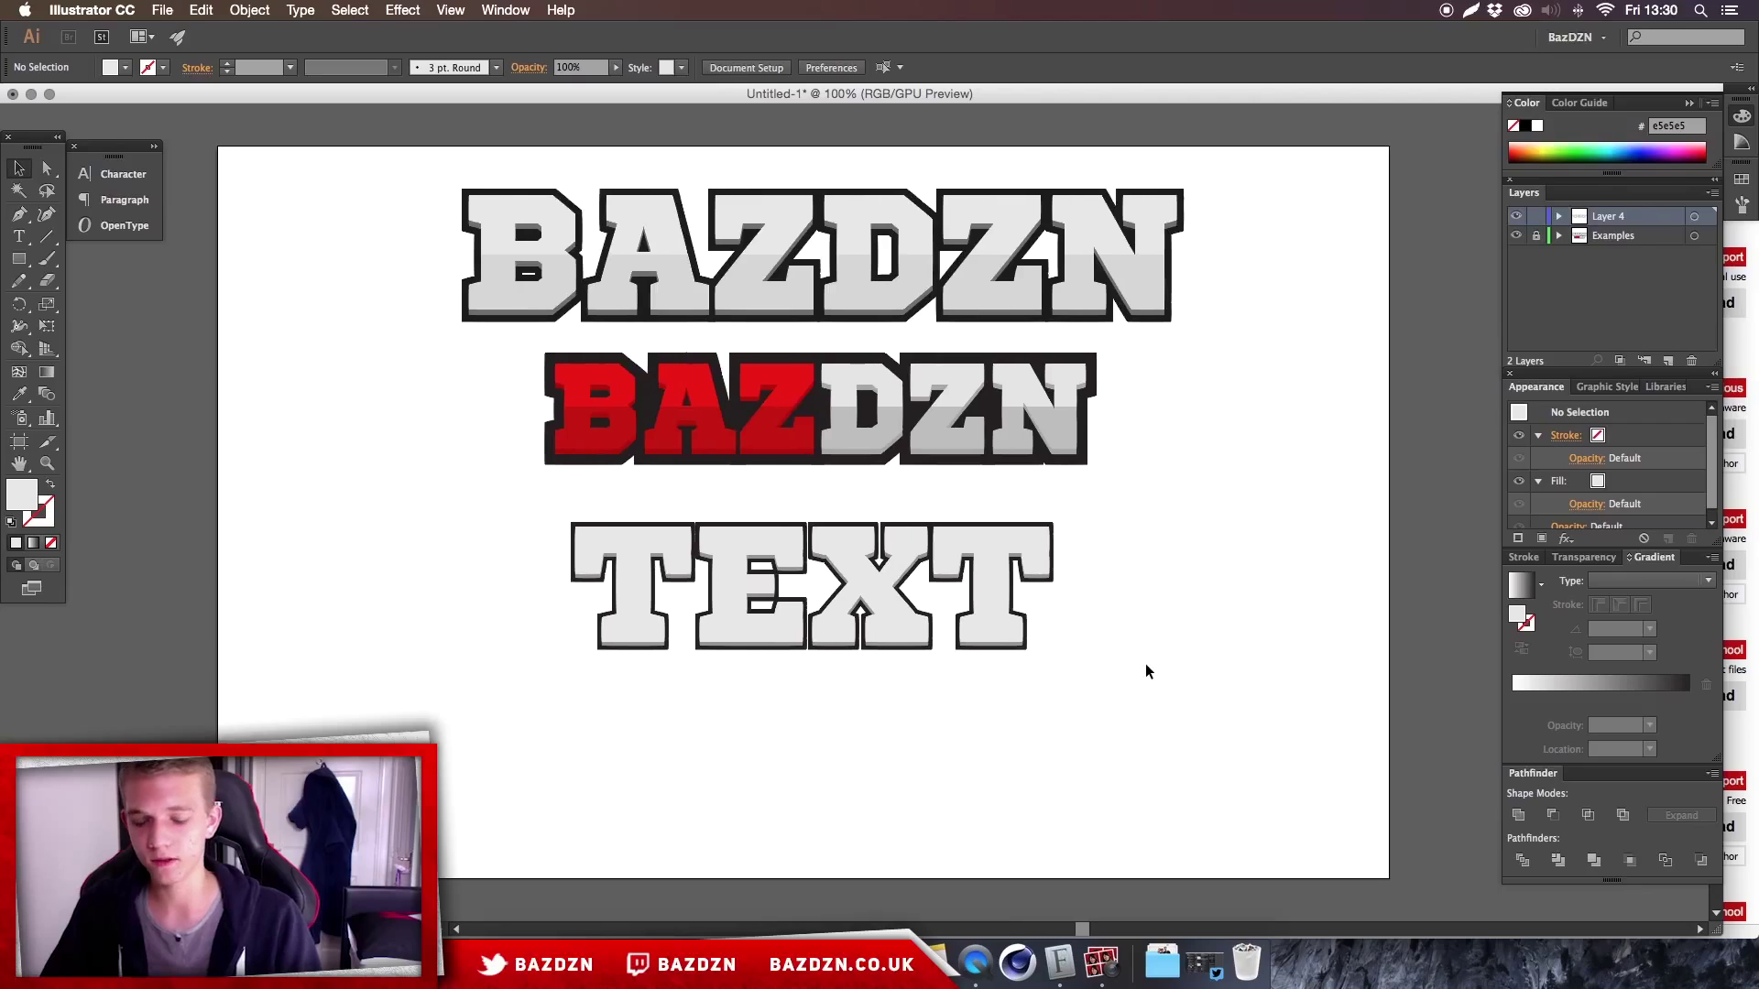